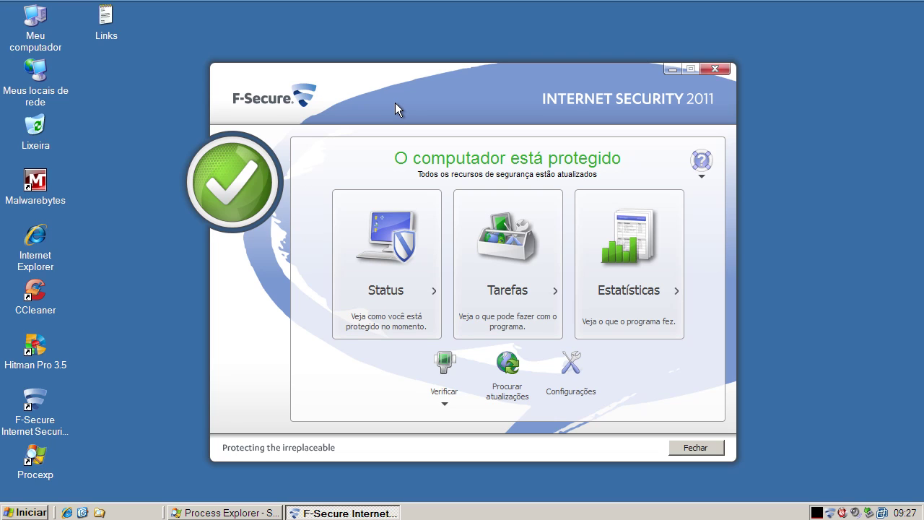
Review the status of the installed F-Secure protection features, and run a check for product updates
{"action": "left_click", "coordinate": [426, 244]}
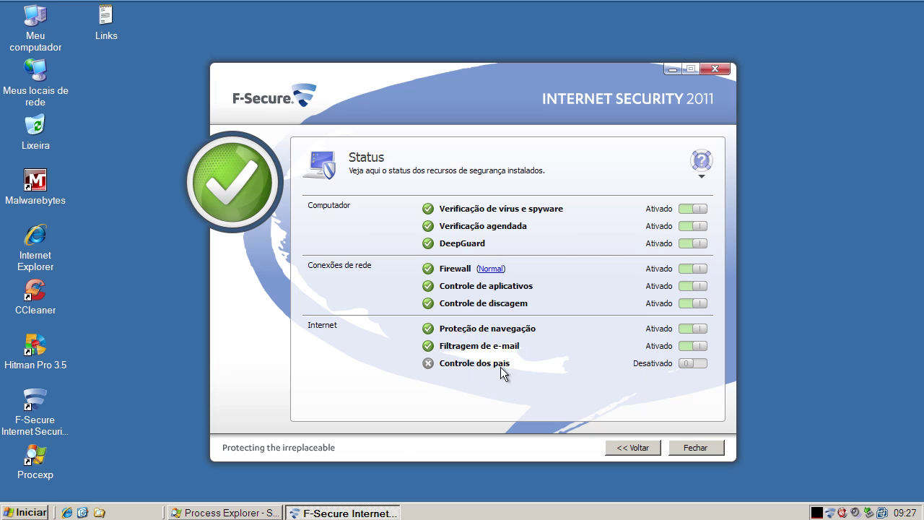
{"action": "left_click", "coordinate": [638, 448]}
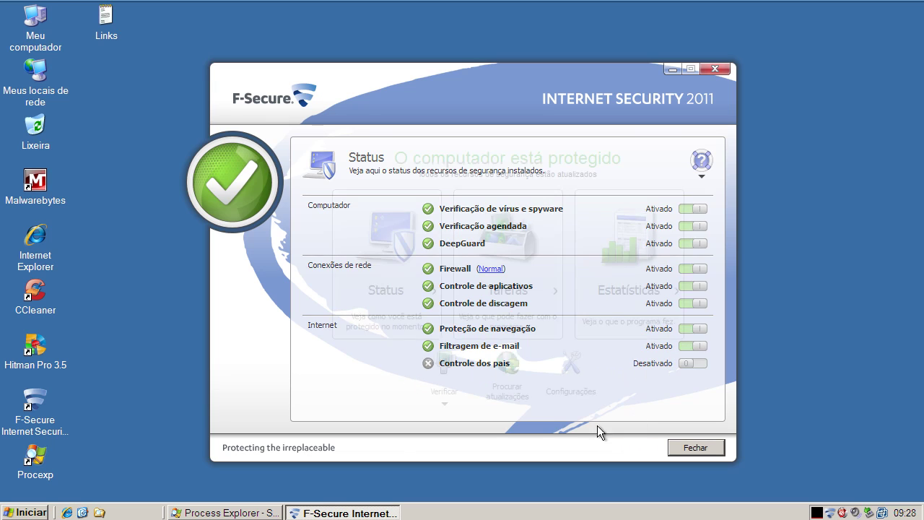
{"action": "left_click", "coordinate": [520, 374]}
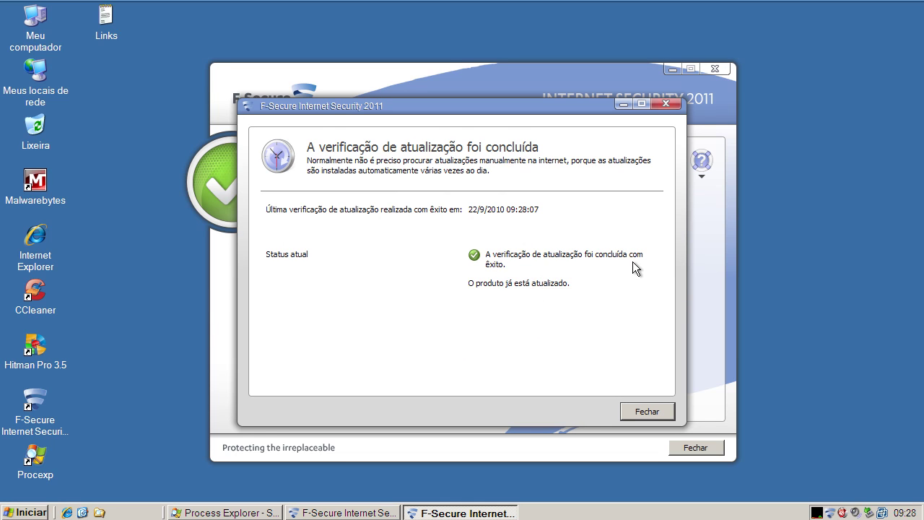
{"action": "left_click", "coordinate": [662, 415]}
{"action": "left_click", "coordinate": [687, 445]}
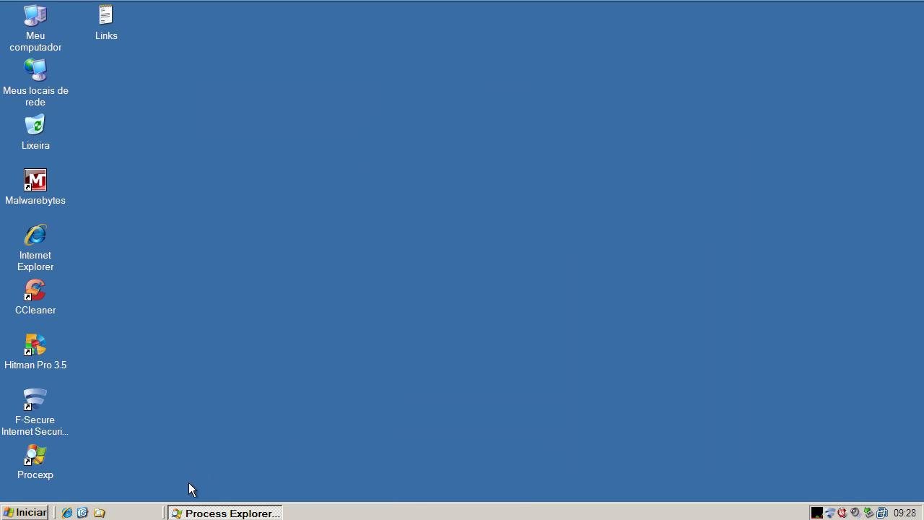
Switch to Process Explorer and examine the running F-Secure processes, from fsav32.exe down to fsgk32.exe, including their descriptions and company names
{"action": "left_click", "coordinate": [203, 513]}
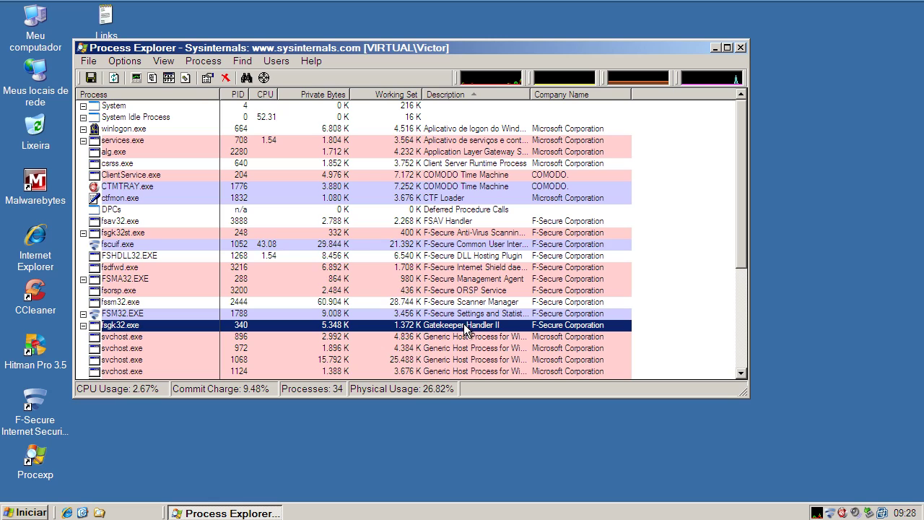
{"action": "left_click", "coordinate": [456, 235]}
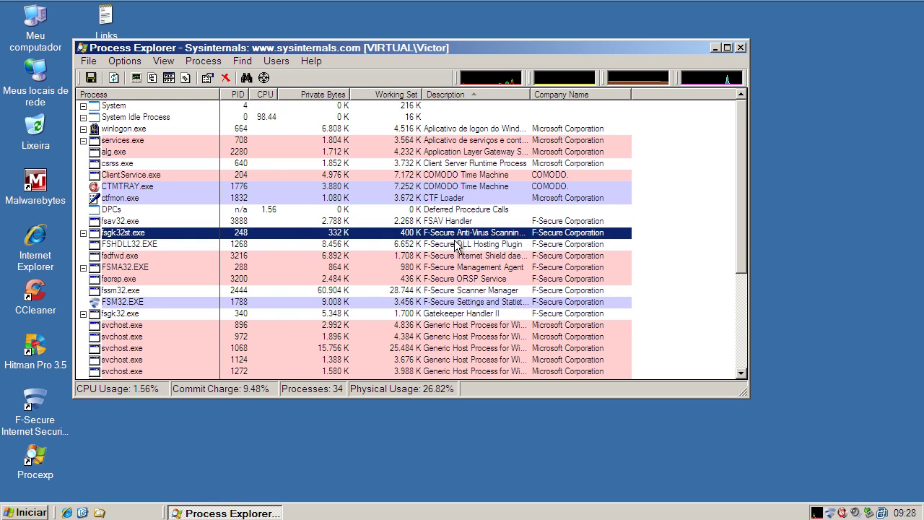
{"action": "left_click", "coordinate": [456, 246]}
{"action": "left_click", "coordinate": [457, 255]}
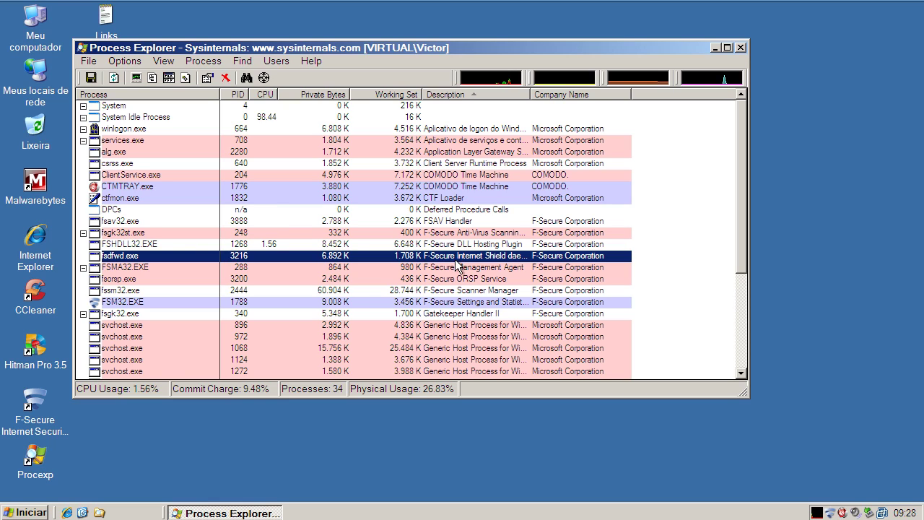
{"action": "left_click", "coordinate": [457, 268]}
{"action": "left_click", "coordinate": [457, 280]}
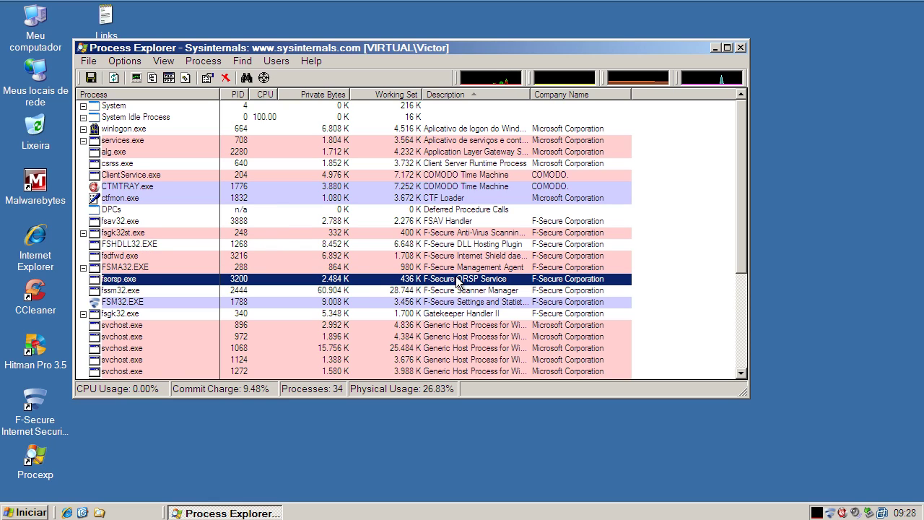
{"action": "left_click", "coordinate": [457, 292]}
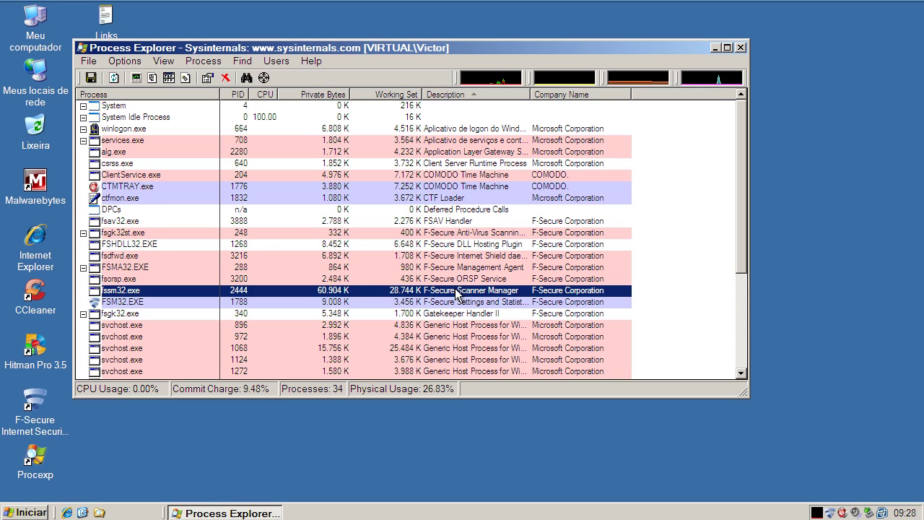
{"action": "left_click", "coordinate": [454, 303]}
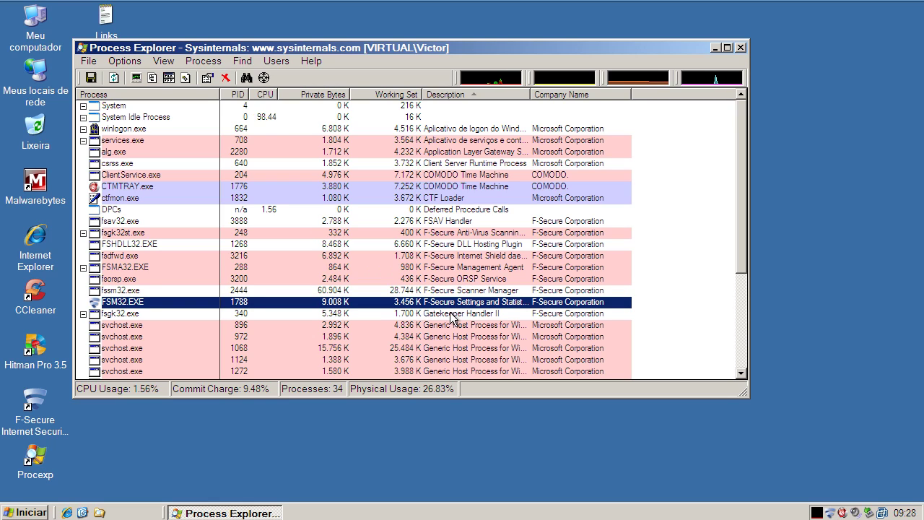
{"action": "left_click", "coordinate": [451, 316]}
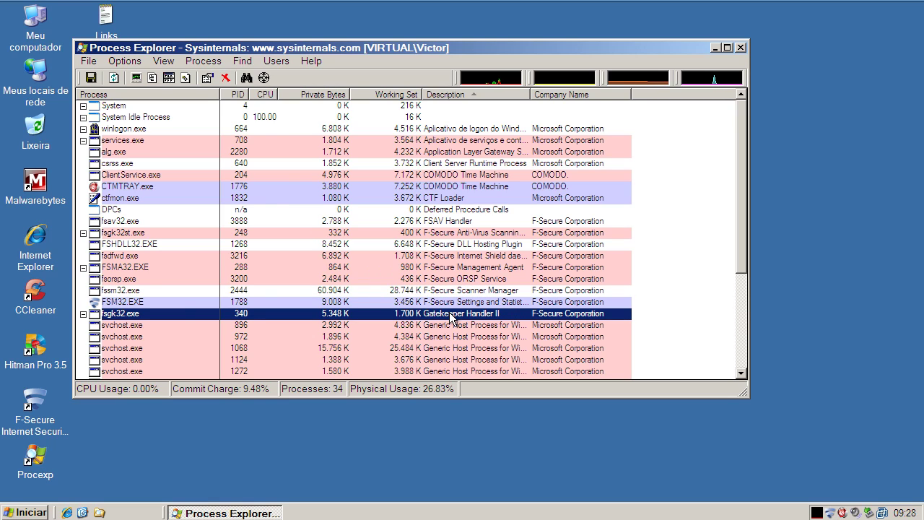
{"action": "left_click", "coordinate": [545, 302]}
{"action": "left_click", "coordinate": [546, 291]}
{"action": "left_click", "coordinate": [546, 279]}
{"action": "left_click", "coordinate": [547, 268]}
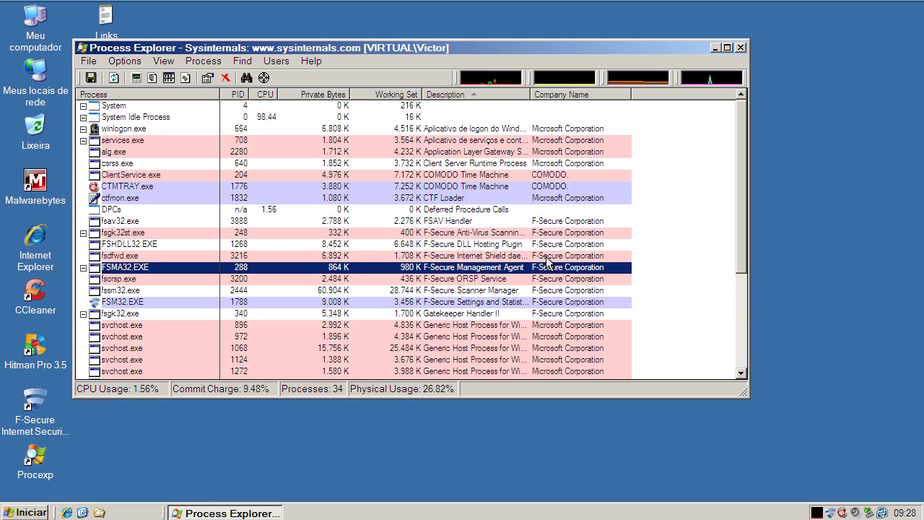
{"action": "left_click", "coordinate": [546, 257]}
{"action": "left_click", "coordinate": [546, 244]}
{"action": "left_click", "coordinate": [546, 233]}
{"action": "left_click", "coordinate": [546, 222]}
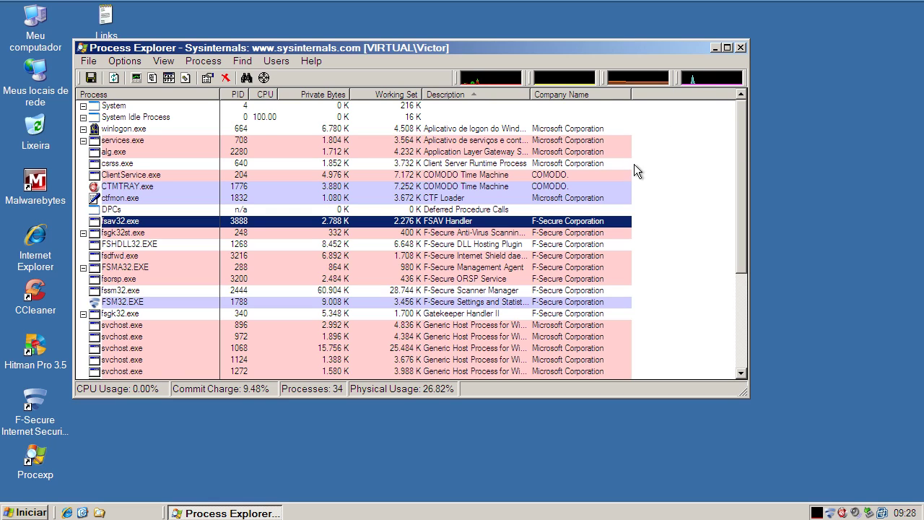
{"action": "left_click", "coordinate": [715, 47]}
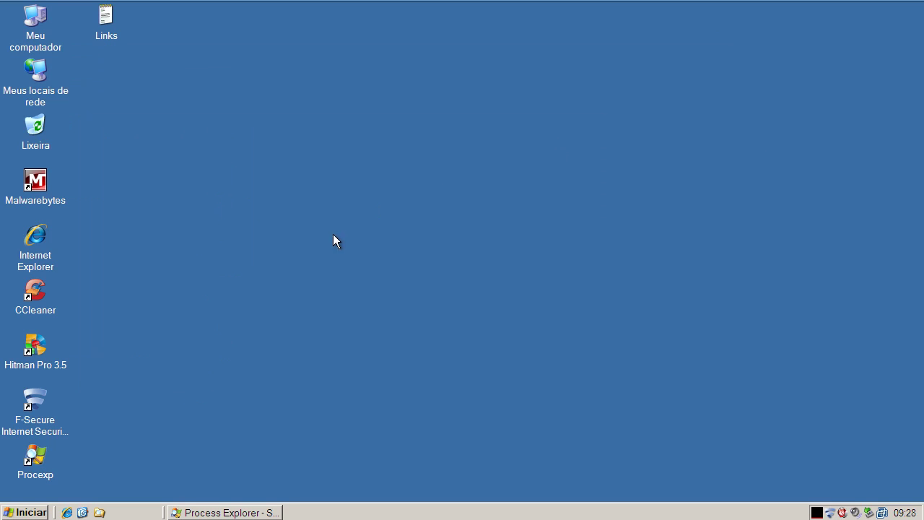
Open the Links text file on the desktop and copy the link dwnl4dc.in/setup710binfile.exe
{"action": "double_click", "coordinate": [106, 27]}
{"action": "double_click", "coordinate": [215, 128]}
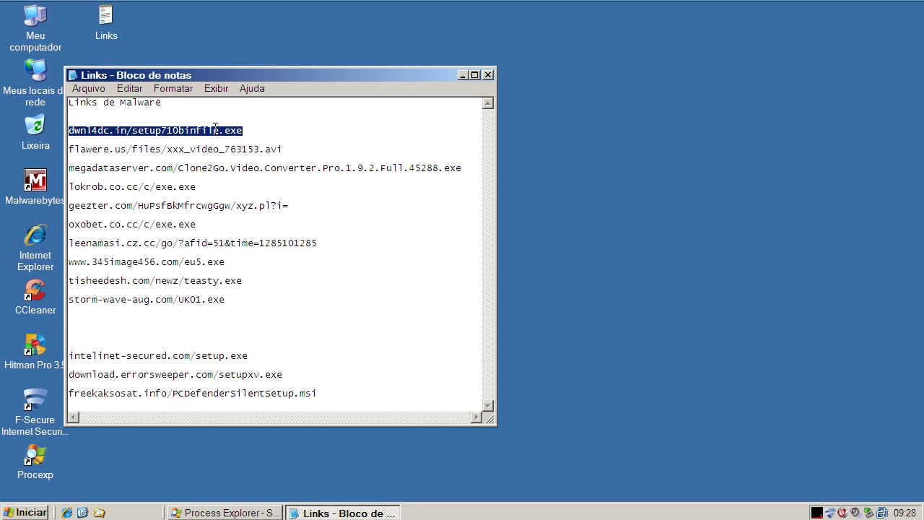
{"action": "right_click", "coordinate": [215, 129]}
{"action": "left_click", "coordinate": [231, 174]}
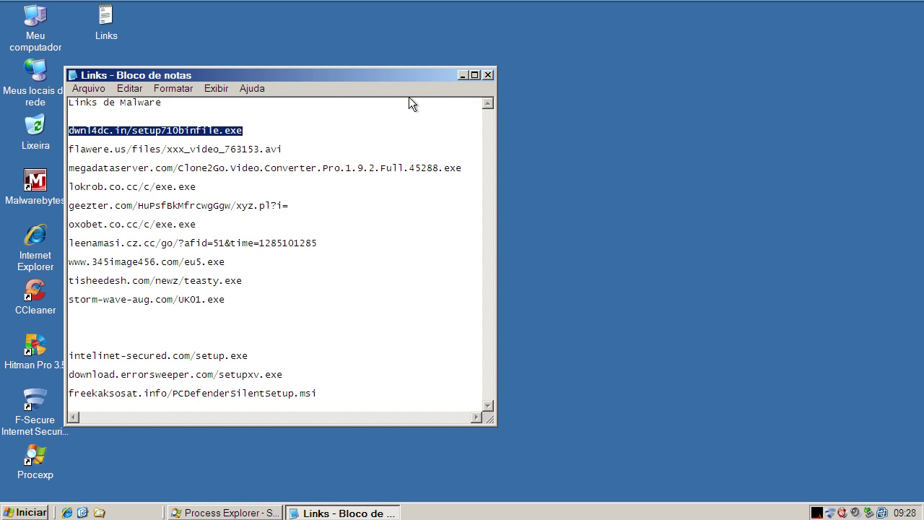
{"action": "left_click", "coordinate": [457, 72]}
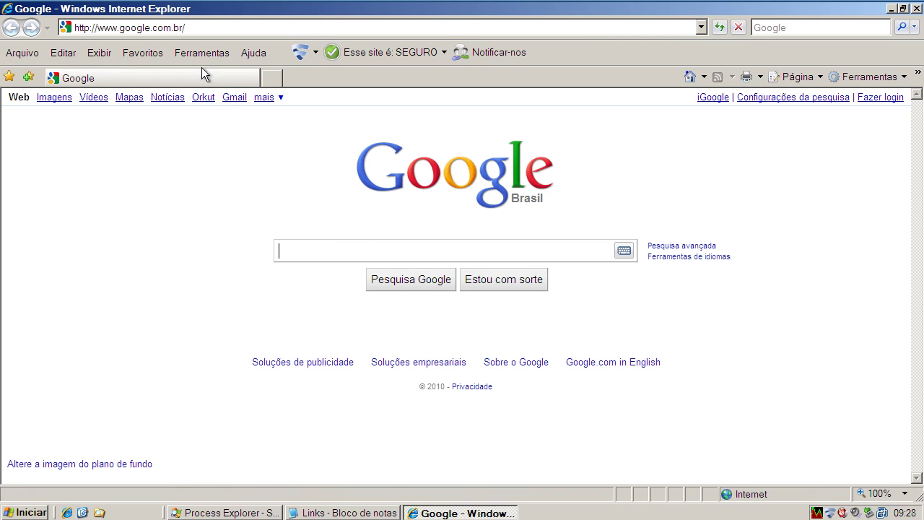
Load the copied dwnl4dc.in/setup710binfile.exe address in Internet Explorer, and try to enter the site despite the F-Secure block
{"action": "left_click", "coordinate": [196, 24]}
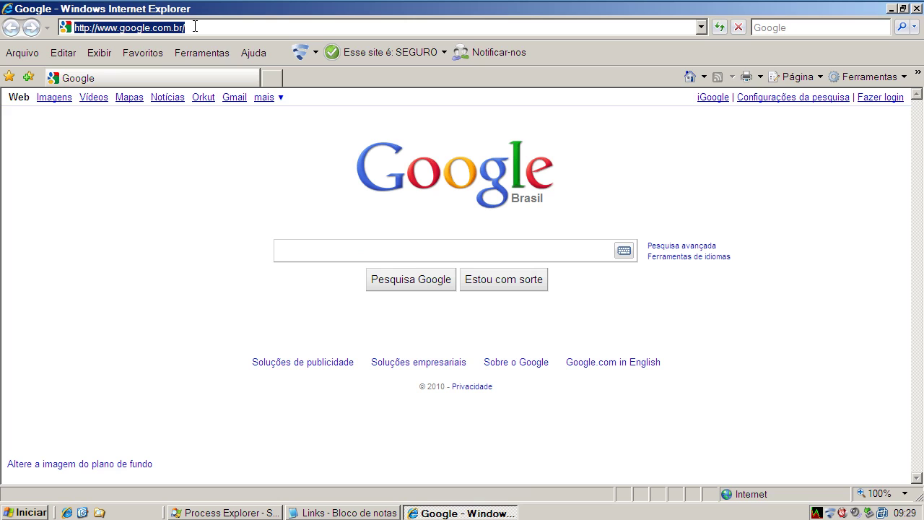
{"action": "key", "text": "ctrl+v"}
{"action": "key", "text": "Return"}
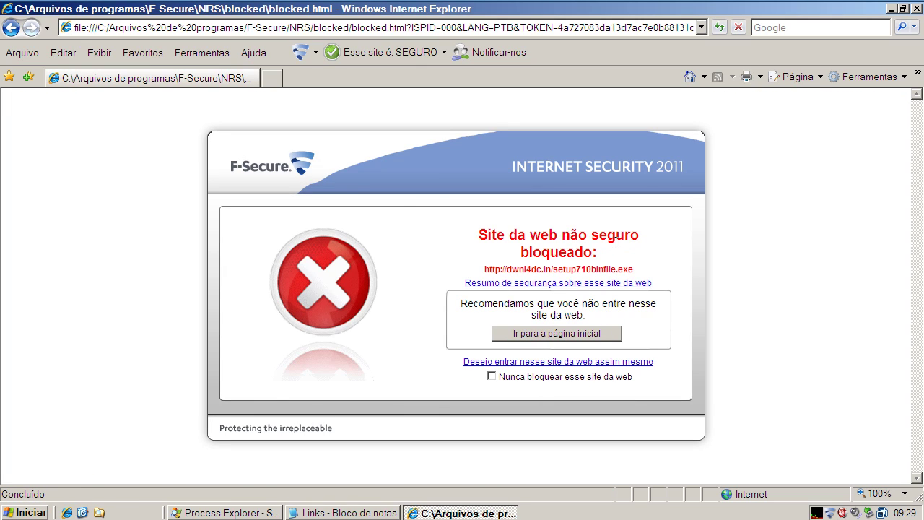
{"action": "left_click", "coordinate": [626, 362]}
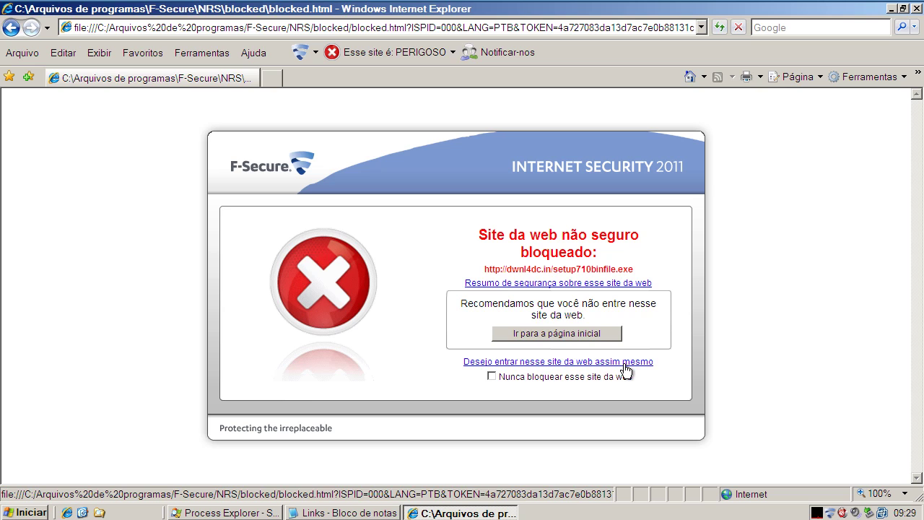
{"action": "left_click", "coordinate": [626, 369]}
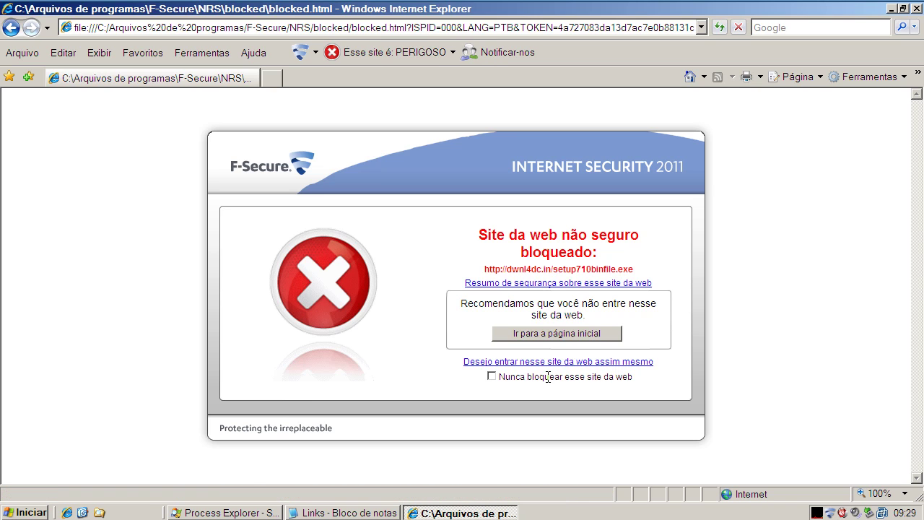
Copy flawere.us/files/xxx_video_763153.avi from the Links file and load it in Internet Explorer
{"action": "left_click", "coordinate": [313, 514]}
{"action": "double_click", "coordinate": [103, 150]}
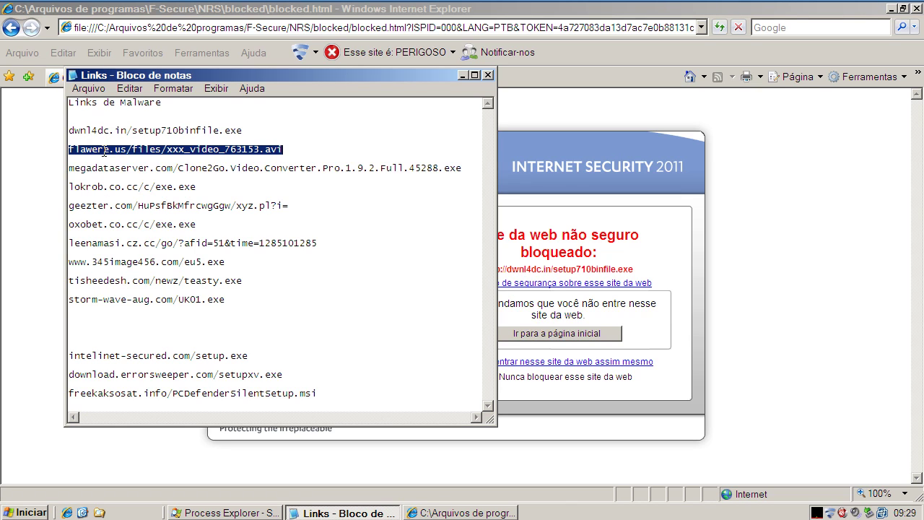
{"action": "right_click", "coordinate": [104, 151]}
{"action": "left_click", "coordinate": [128, 197]}
{"action": "left_click", "coordinate": [146, 29]}
{"action": "key", "text": "ctrl+v"}
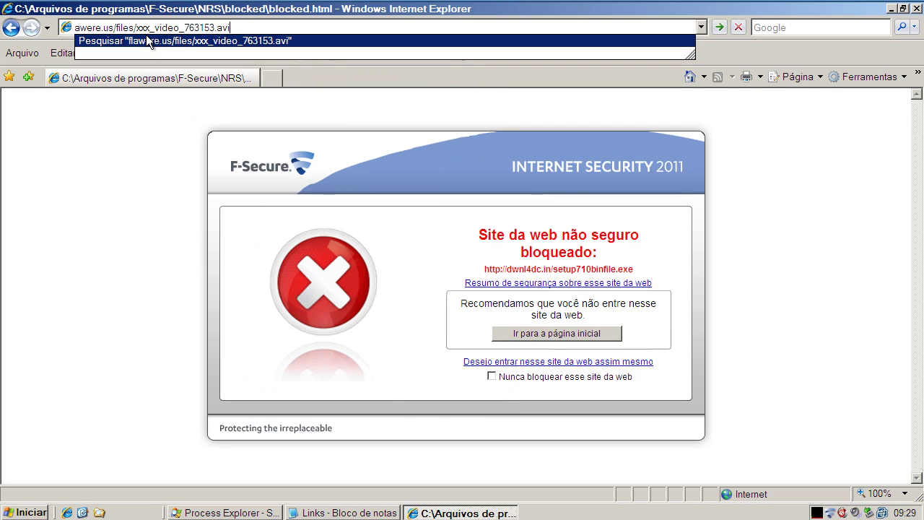
{"action": "key", "text": "Return"}
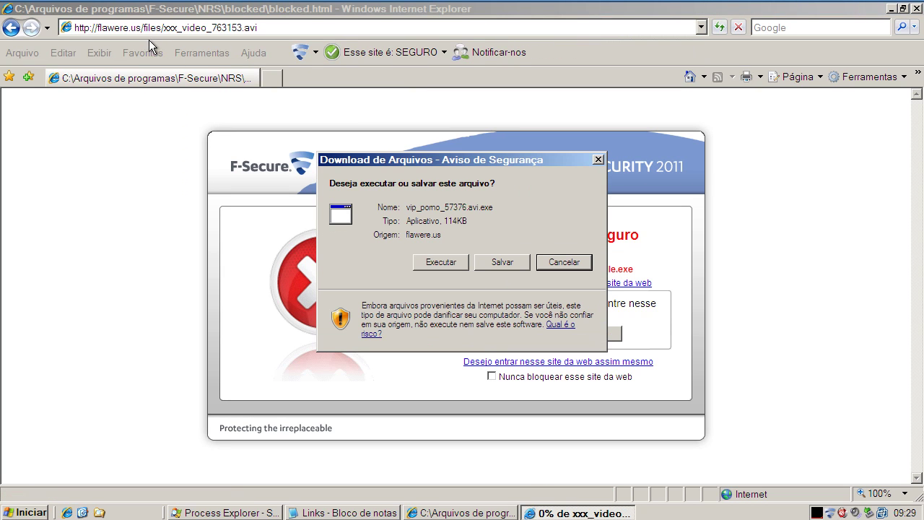
Run the file offered by flawere.us, dismiss the F-Secure notification, and return the browser to its home page
{"action": "left_click", "coordinate": [442, 263]}
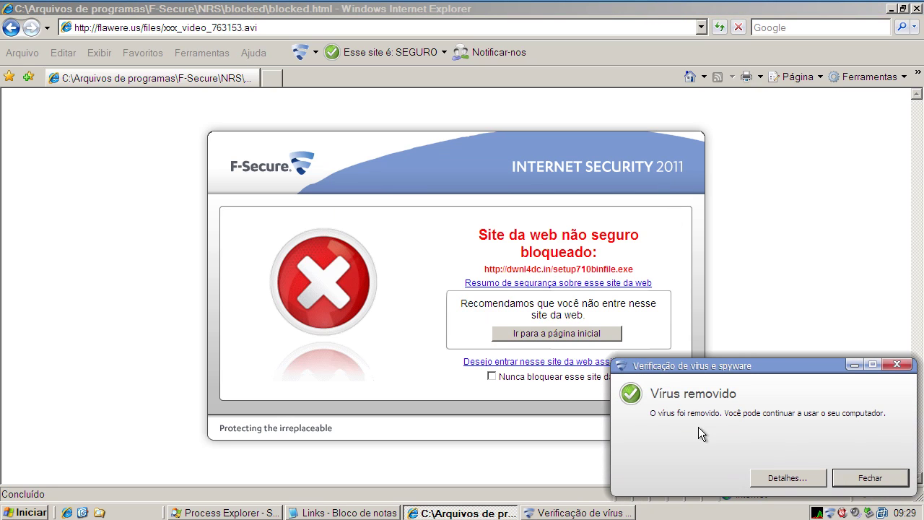
{"action": "left_click", "coordinate": [867, 480]}
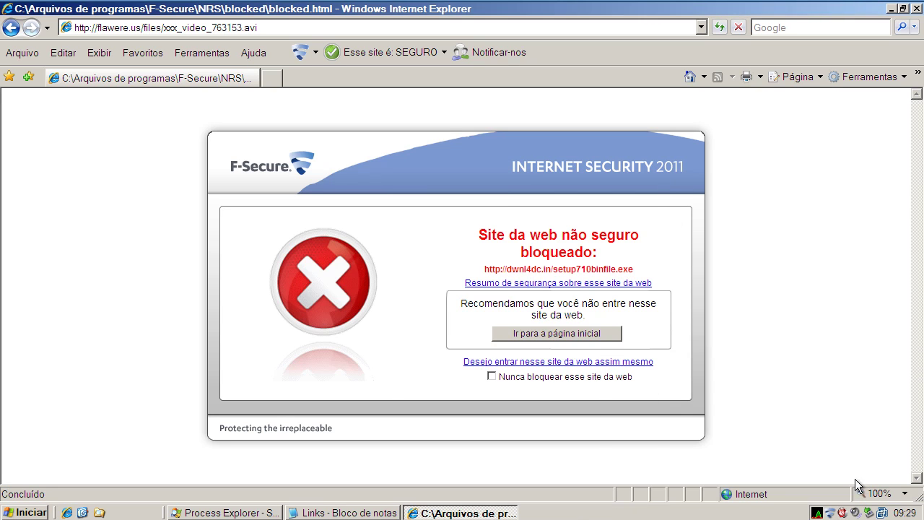
{"action": "left_click", "coordinate": [684, 77]}
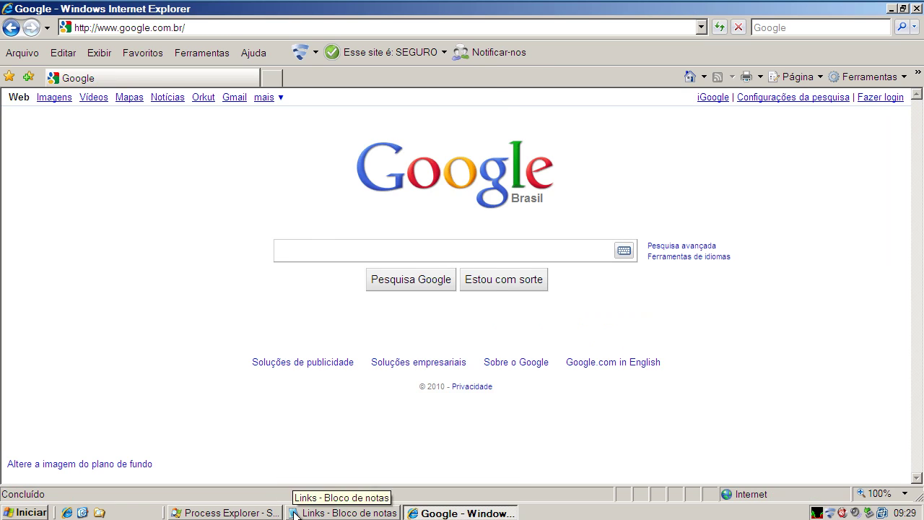
Load megadataserver.com/Clone2Go.Video.Converter.Pro.1.9.2.Full.45288.exe from the Links file in the browser, and return to the home page
{"action": "left_click", "coordinate": [295, 515]}
{"action": "double_click", "coordinate": [116, 168]}
{"action": "right_click", "coordinate": [117, 172]}
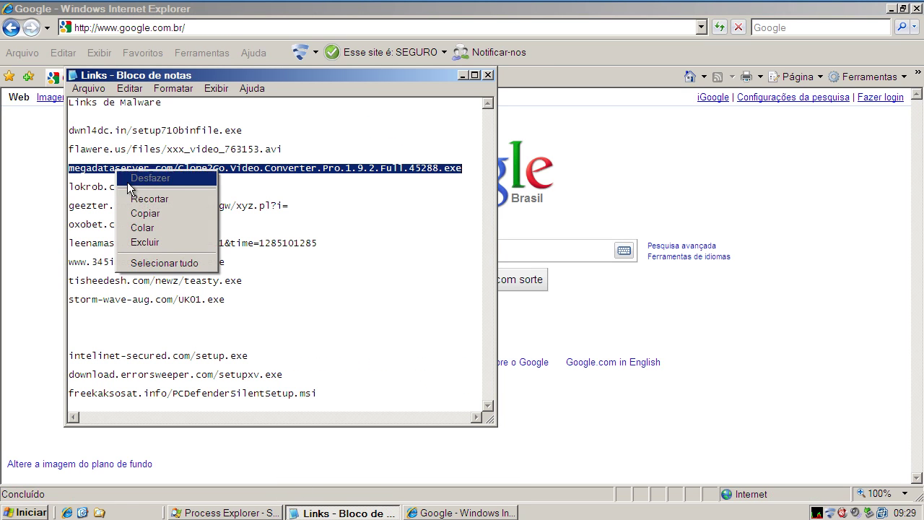
{"action": "left_click", "coordinate": [144, 213]}
{"action": "left_click", "coordinate": [122, 27]}
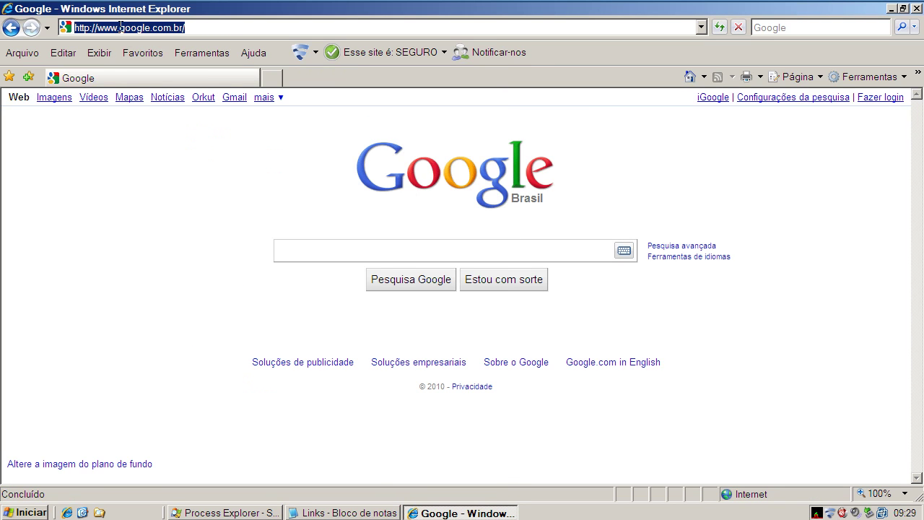
{"action": "key", "text": "ctrl+v"}
{"action": "key", "text": "Return"}
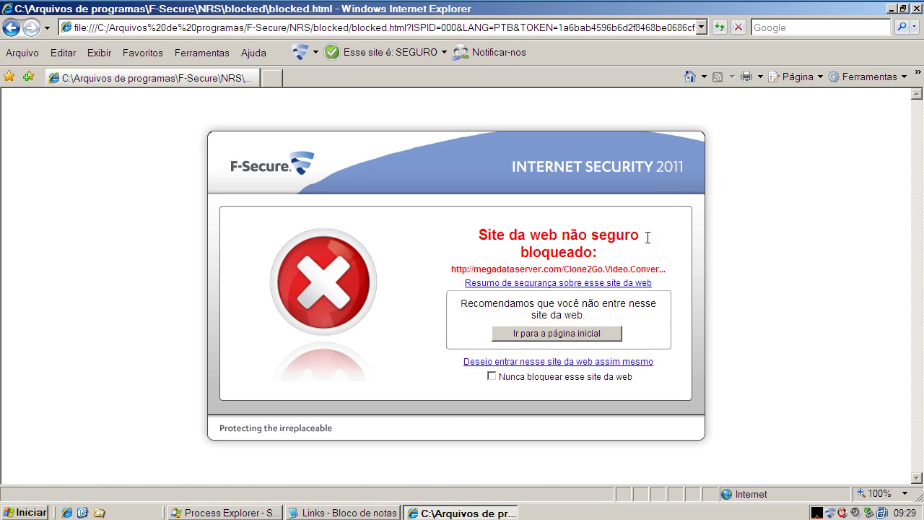
{"action": "left_click", "coordinate": [688, 76]}
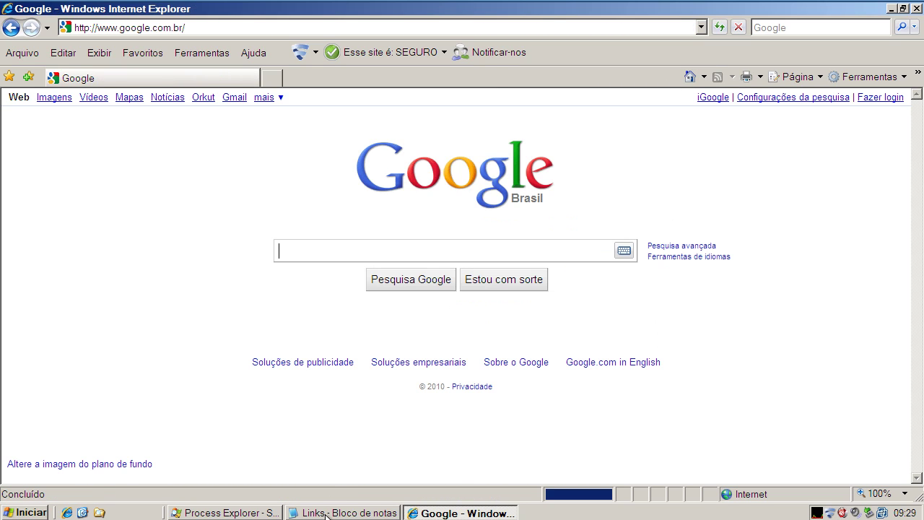
Copy lokrob.co.cc/c/exe.exe from the Links file, load it in Internet Explorer, and bring the Links file back up
{"action": "left_click", "coordinate": [333, 513]}
{"action": "left_click", "coordinate": [108, 188]}
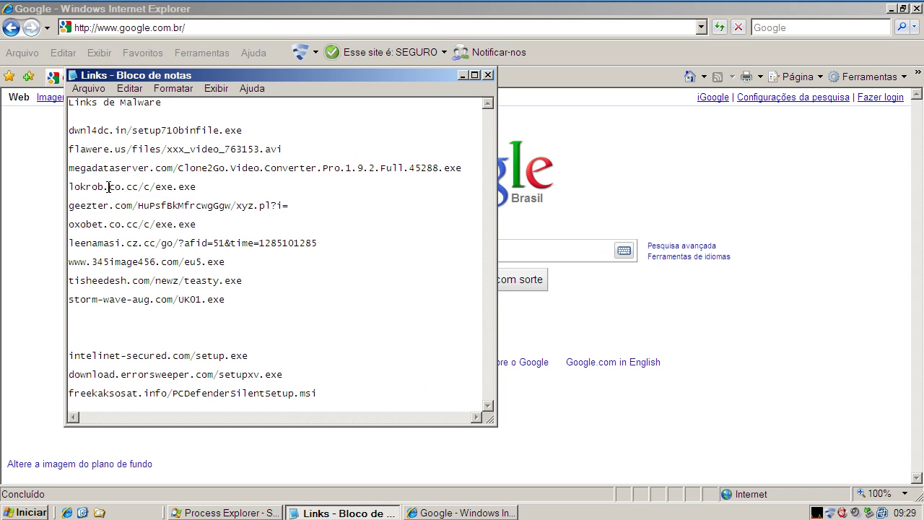
{"action": "double_click", "coordinate": [109, 184]}
{"action": "right_click", "coordinate": [108, 187]}
{"action": "left_click", "coordinate": [163, 227]}
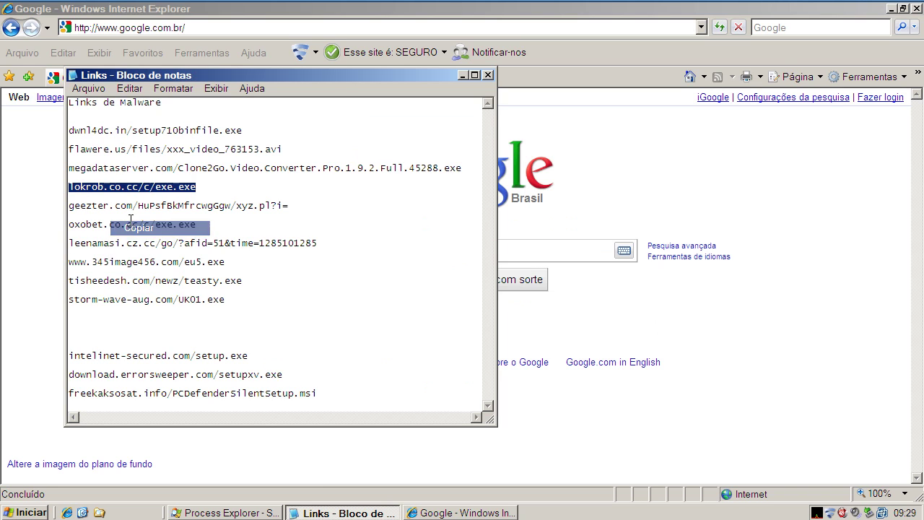
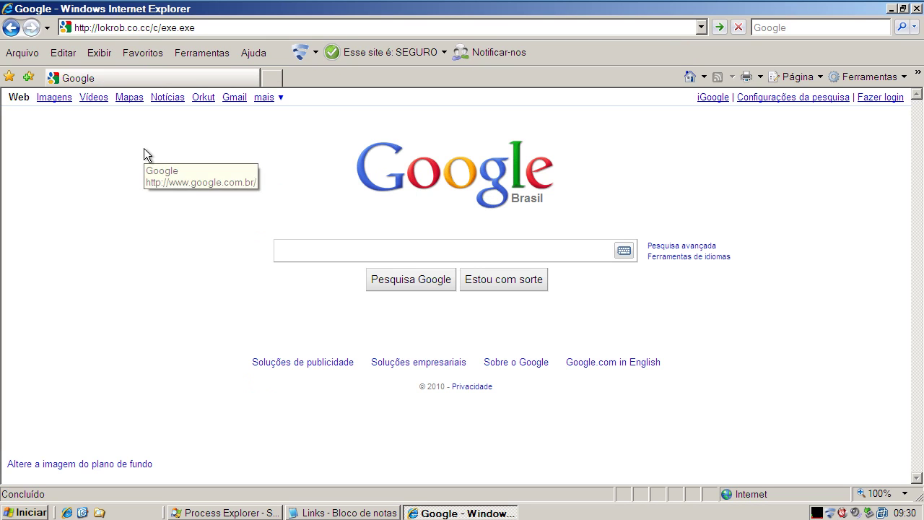
{"action": "left_click", "coordinate": [339, 513]}
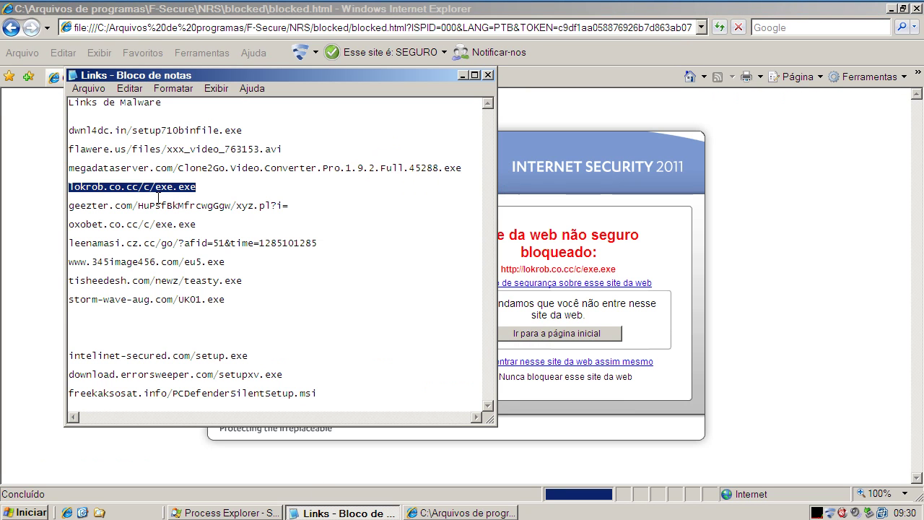
Copy geezter.com/HuPsfBkMfrcwgGgw/xyz.pl?i= from the Links file and load it in Internet Explorer
{"action": "double_click", "coordinate": [158, 205]}
{"action": "right_click", "coordinate": [158, 204]}
{"action": "left_click", "coordinate": [181, 248]}
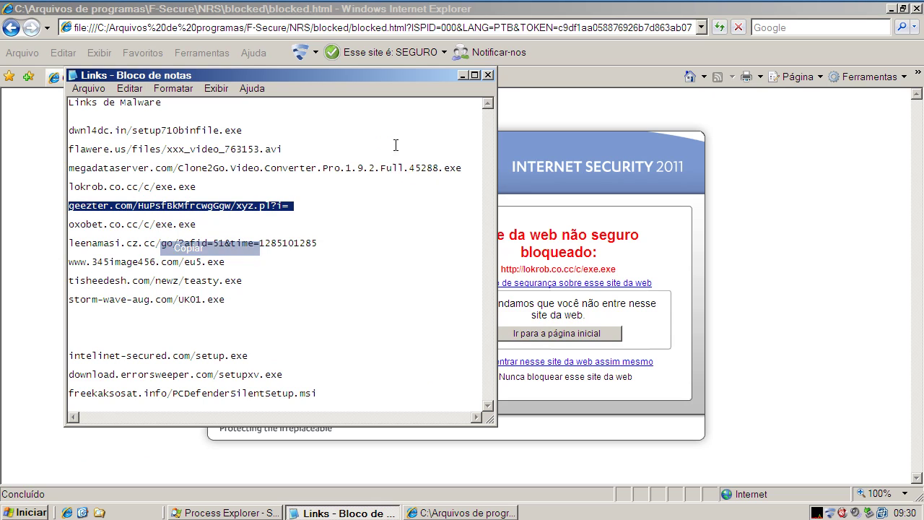
{"action": "left_click", "coordinate": [461, 73]}
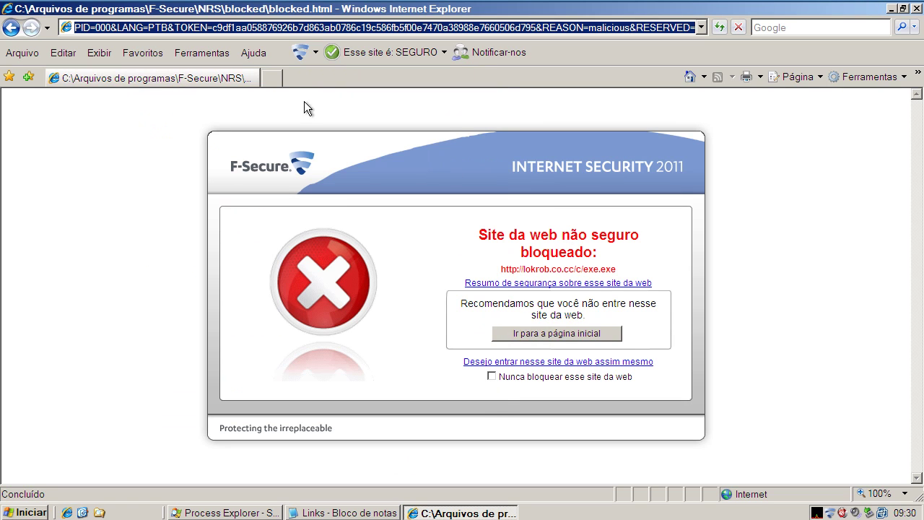
{"action": "key", "text": "ctrl+v"}
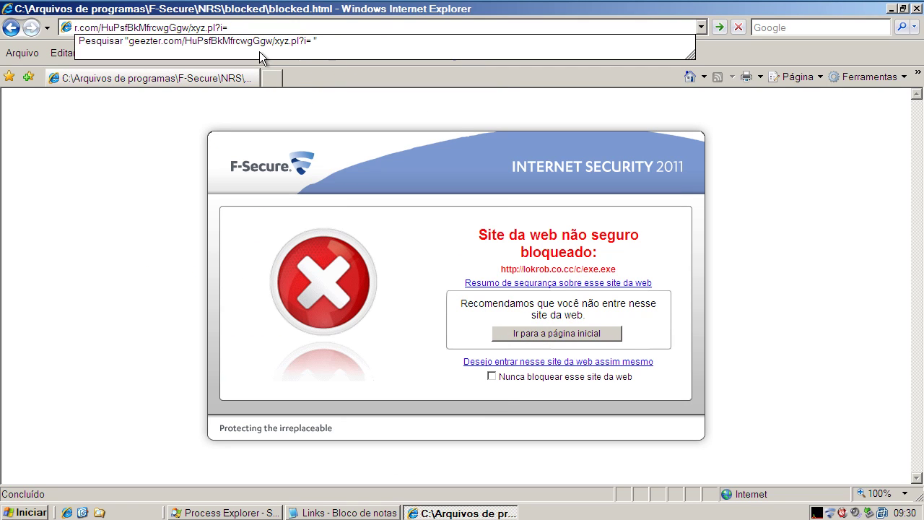
{"action": "key", "text": "Return"}
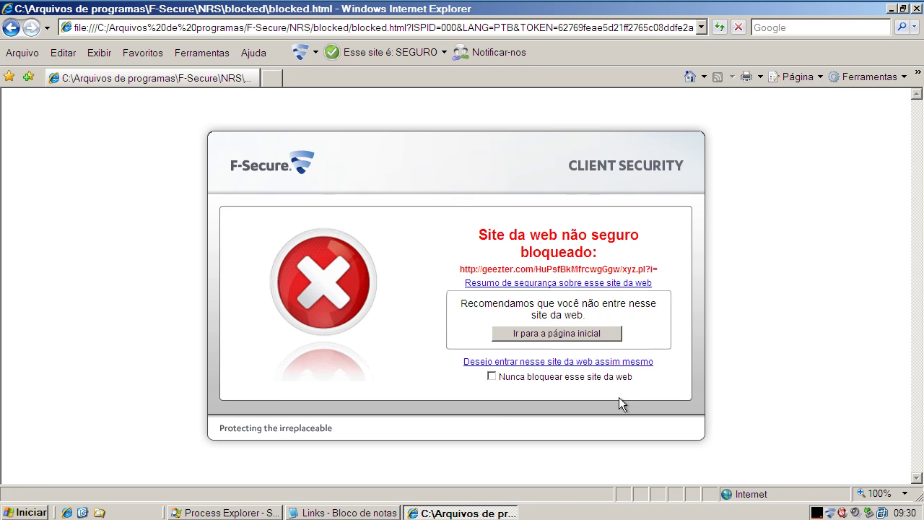
Copy oxobet.co.cc/c/exe.exe from the Links file in Notepad and load it in Internet Explorer
{"action": "left_click", "coordinate": [343, 513]}
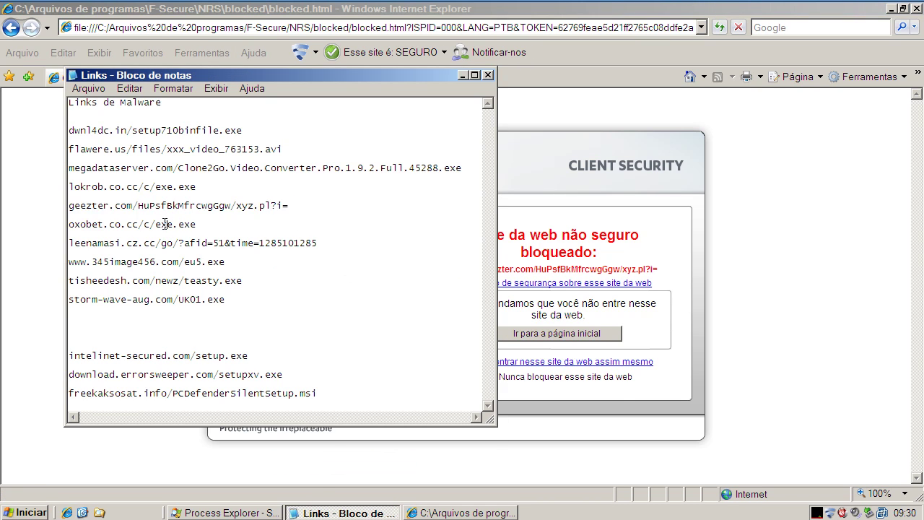
{"action": "double_click", "coordinate": [165, 224]}
{"action": "right_click", "coordinate": [165, 224]}
{"action": "left_click", "coordinate": [192, 266]}
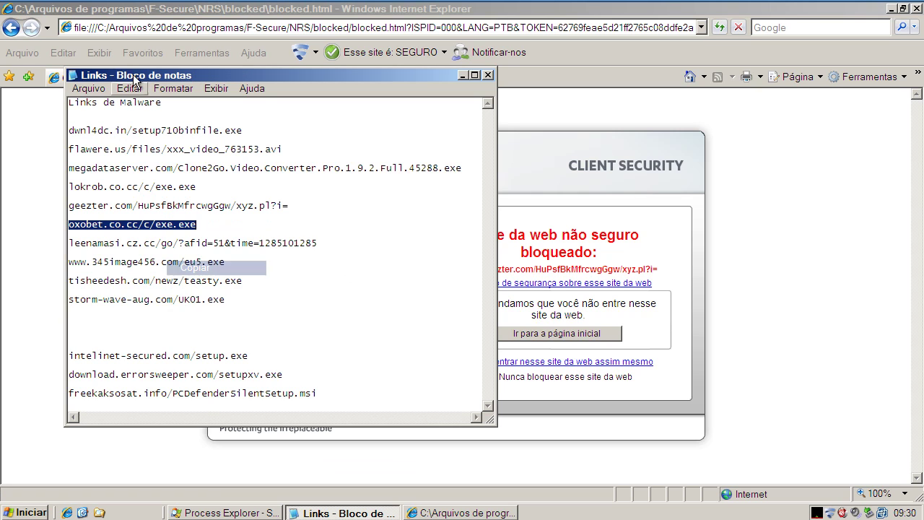
{"action": "left_click", "coordinate": [120, 29]}
{"action": "key", "text": "ctrl+v"}
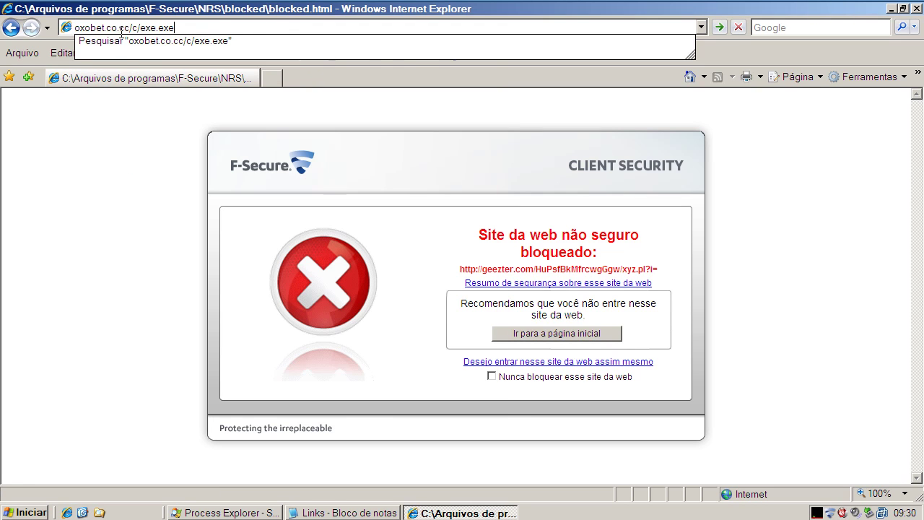
{"action": "key", "text": "Return"}
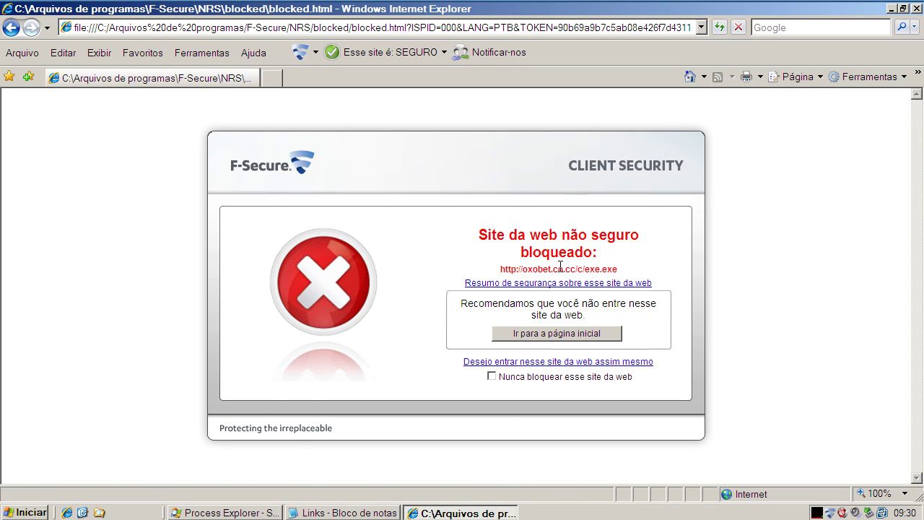
{"action": "left_click", "coordinate": [339, 507]}
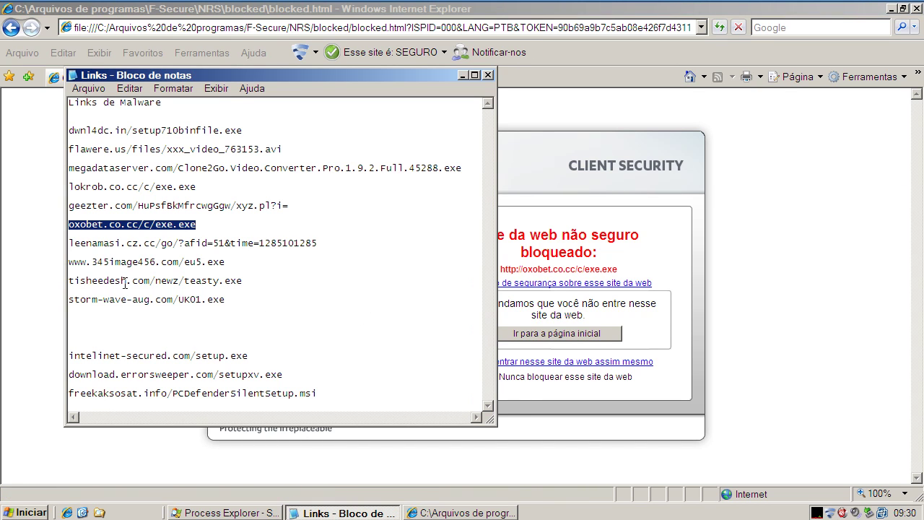
{"action": "double_click", "coordinate": [128, 243]}
{"action": "right_click", "coordinate": [127, 243]}
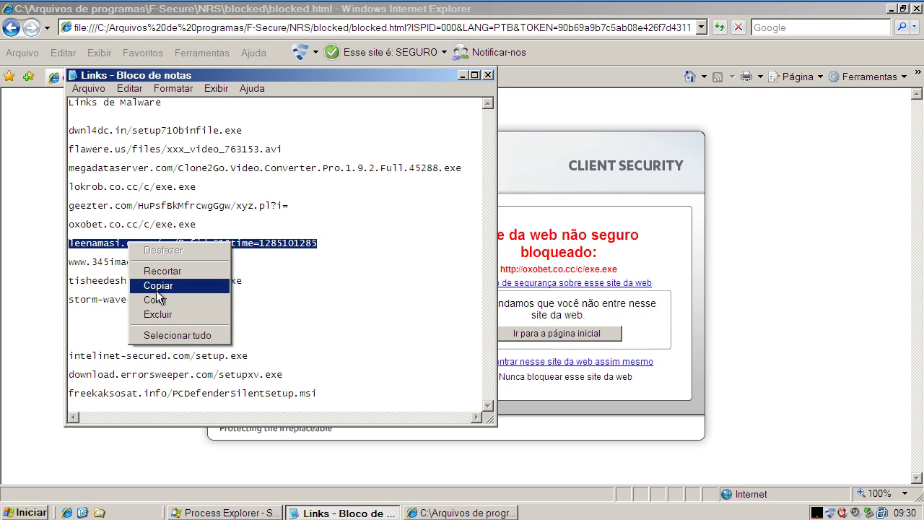
{"action": "left_click", "coordinate": [155, 287]}
{"action": "left_click", "coordinate": [686, 75]}
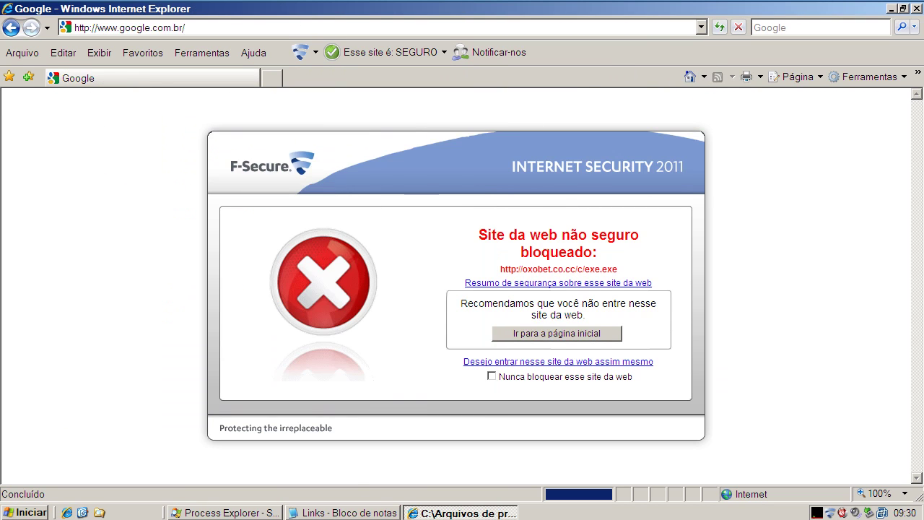
{"action": "left_click", "coordinate": [293, 23]}
{"action": "key", "text": "ctrl+v"}
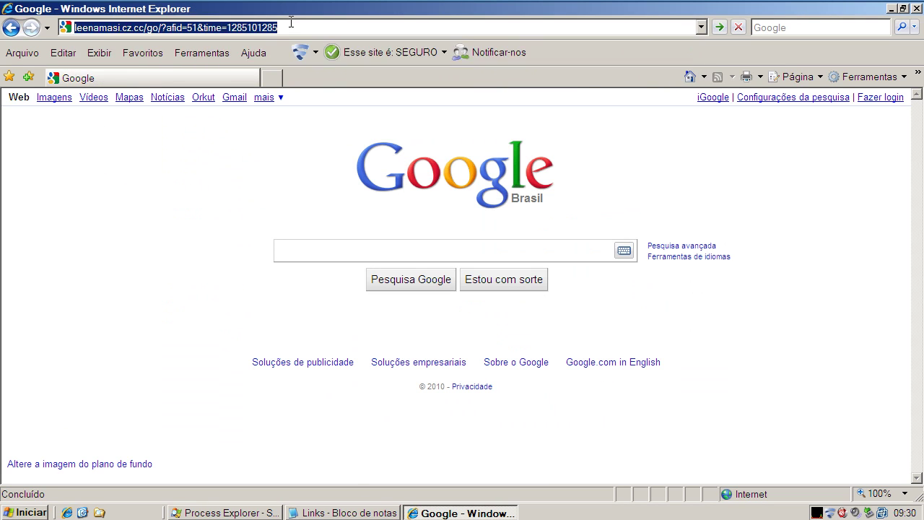
{"action": "left_click", "coordinate": [292, 29]}
{"action": "key", "text": "Return"}
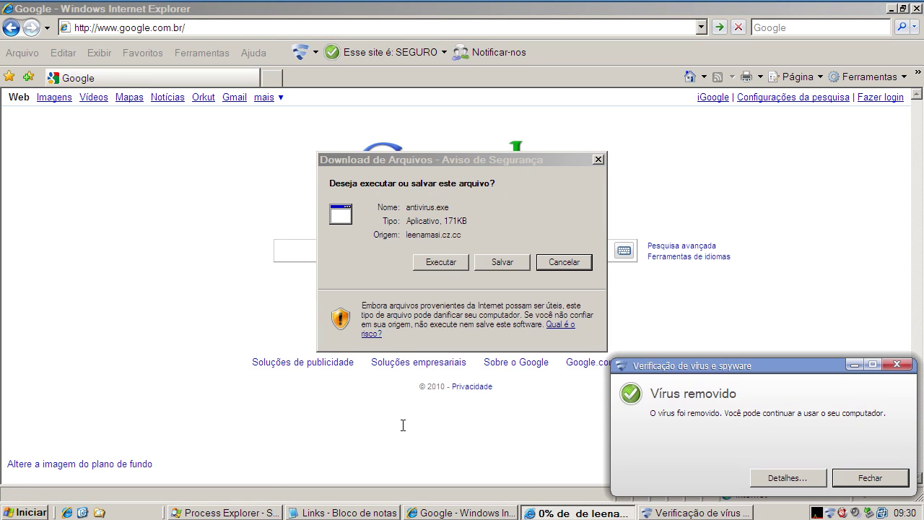
Run antivirus.exe offered by leenamasi.cz.cc and close the F-Secure virus and spyware notification
{"action": "left_click", "coordinate": [440, 263]}
{"action": "left_click", "coordinate": [450, 263]}
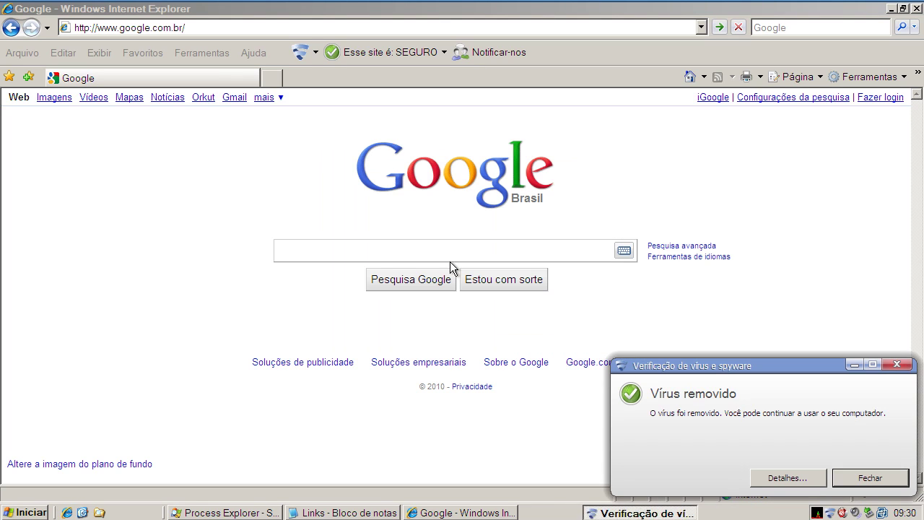
{"action": "left_click", "coordinate": [878, 482]}
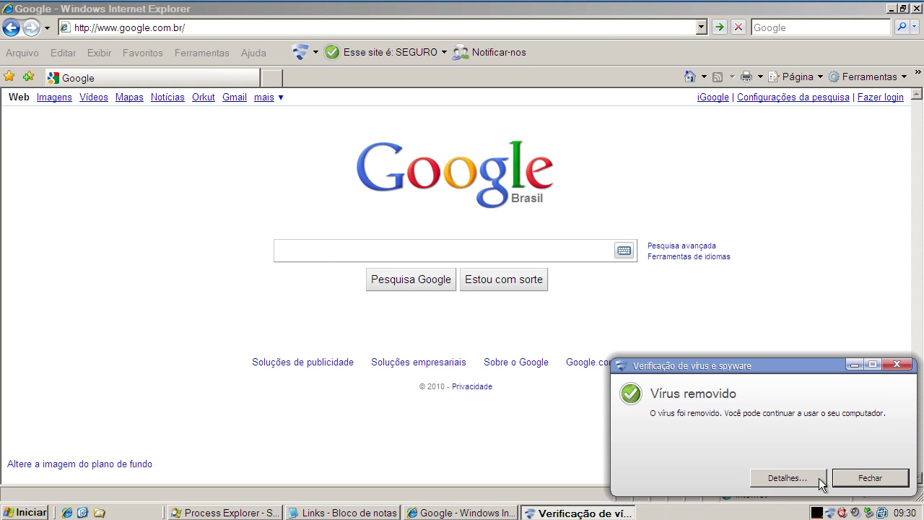
{"action": "left_click", "coordinate": [857, 479]}
{"action": "left_click", "coordinate": [358, 514]}
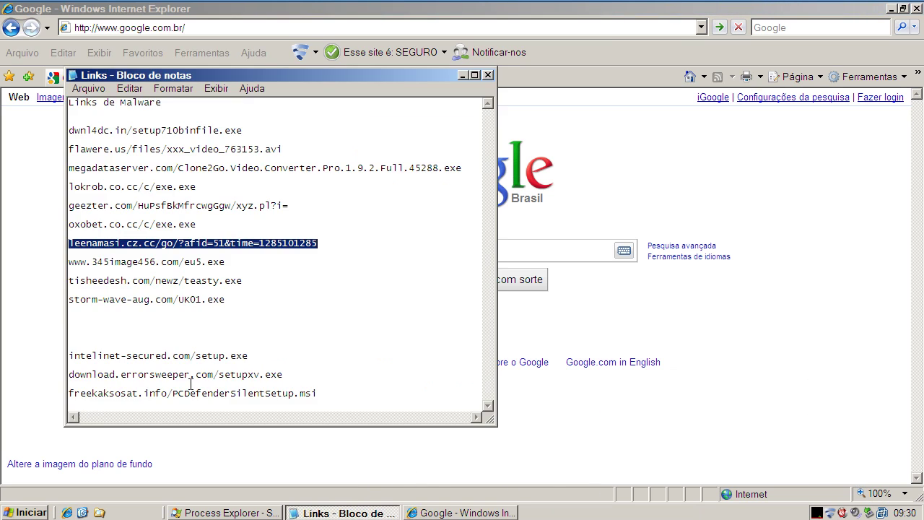
{"action": "double_click", "coordinate": [151, 265]}
{"action": "right_click", "coordinate": [151, 264]}
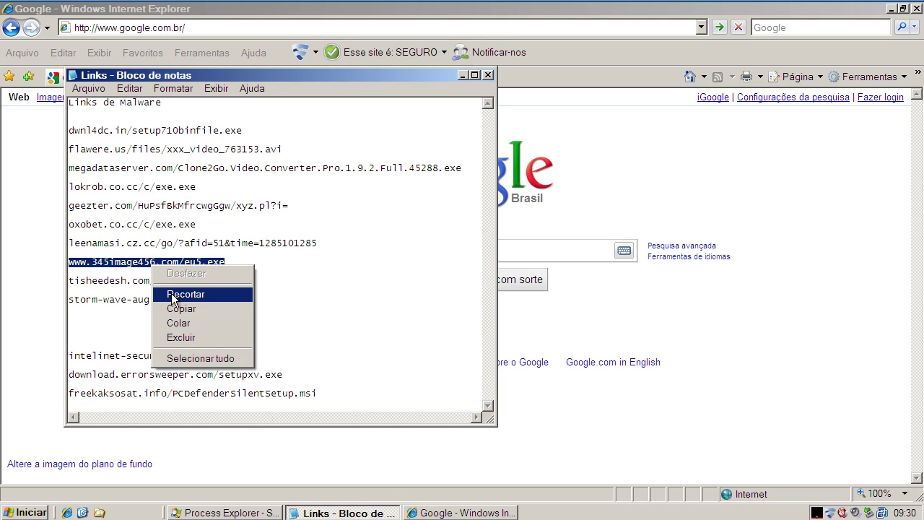
{"action": "left_click", "coordinate": [177, 306]}
{"action": "left_click", "coordinate": [124, 28]}
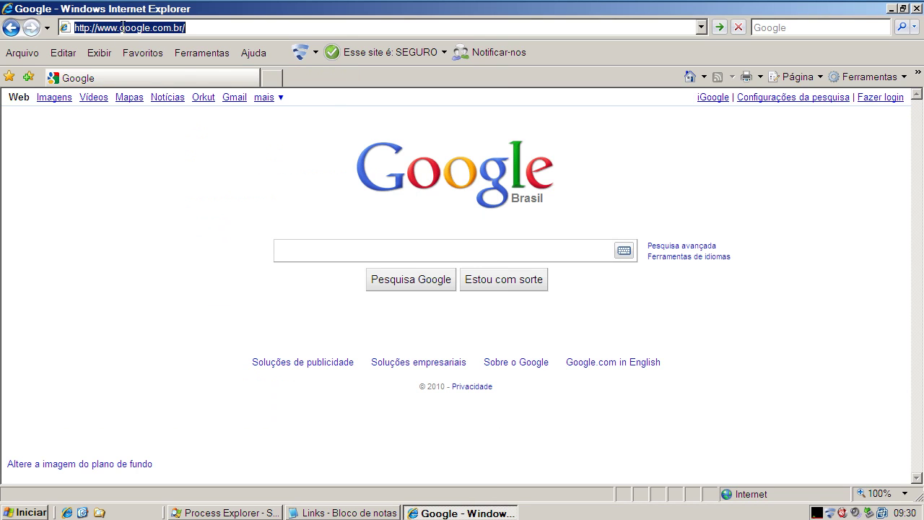
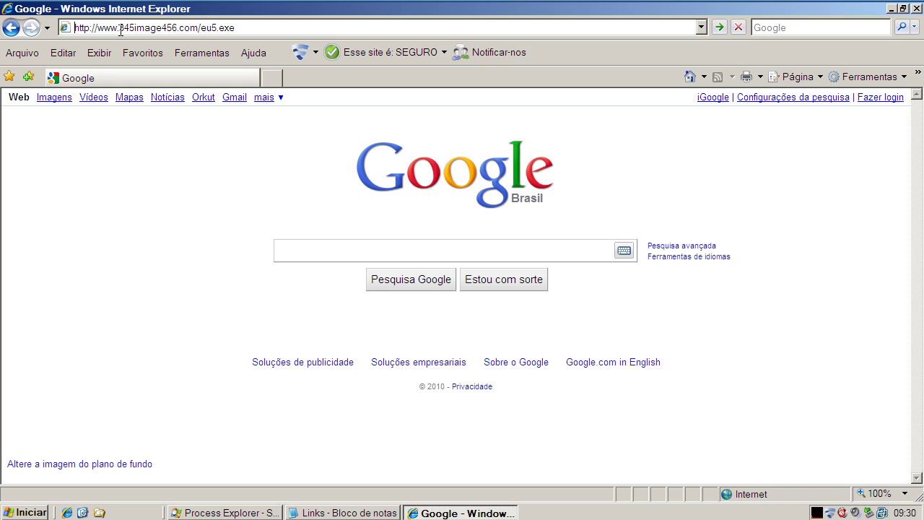
{"action": "key", "text": "Return"}
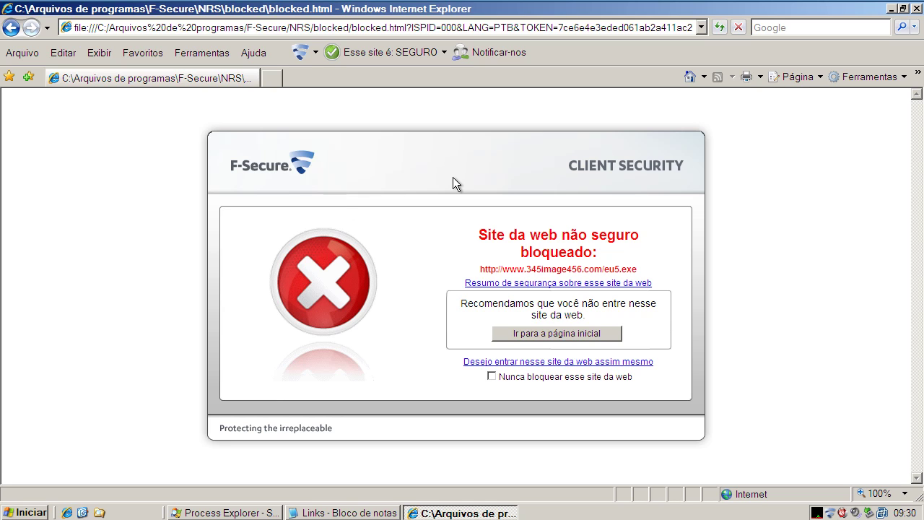
{"action": "left_click", "coordinate": [691, 77]}
Load tisheedesh.com/newz/teasty.exe from the Links file in Internet Explorer, and return to the home page
{"action": "left_click", "coordinate": [390, 511]}
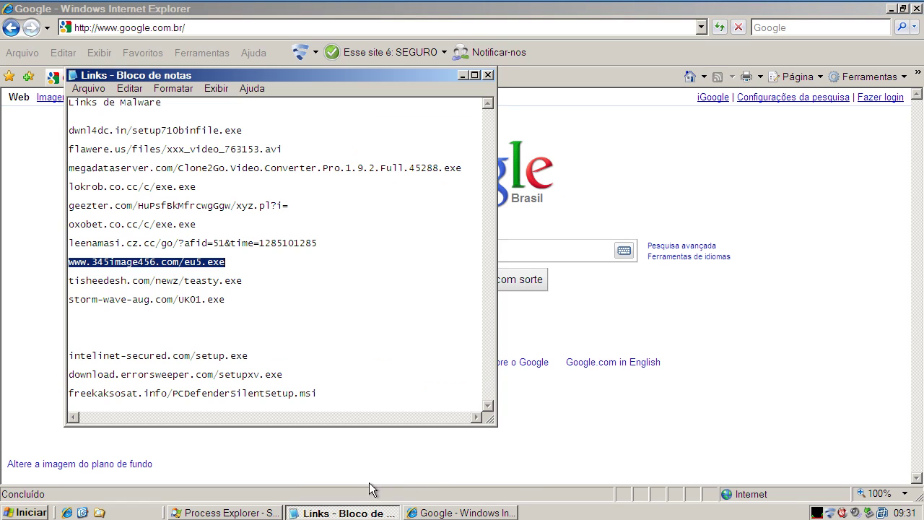
{"action": "double_click", "coordinate": [153, 282]}
{"action": "right_click", "coordinate": [154, 283]}
{"action": "left_click", "coordinate": [180, 326]}
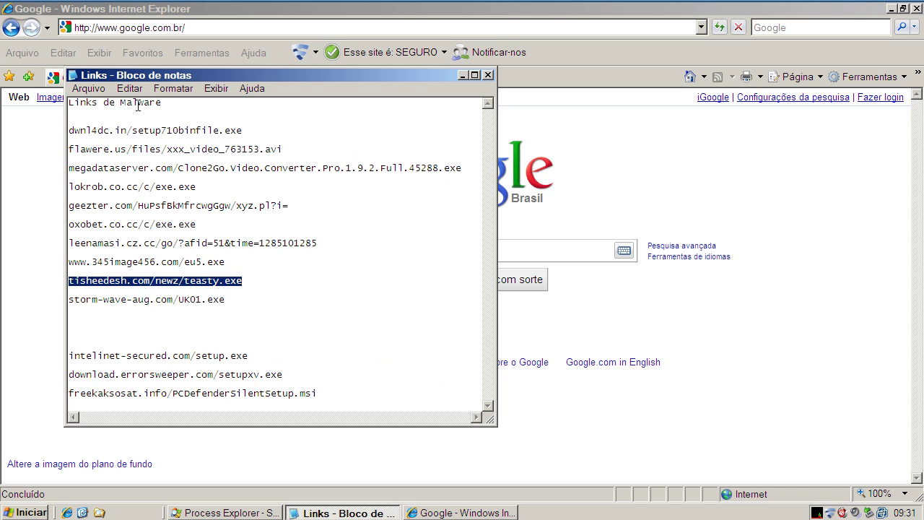
{"action": "left_click", "coordinate": [115, 26]}
{"action": "key", "text": "ctrl+v"}
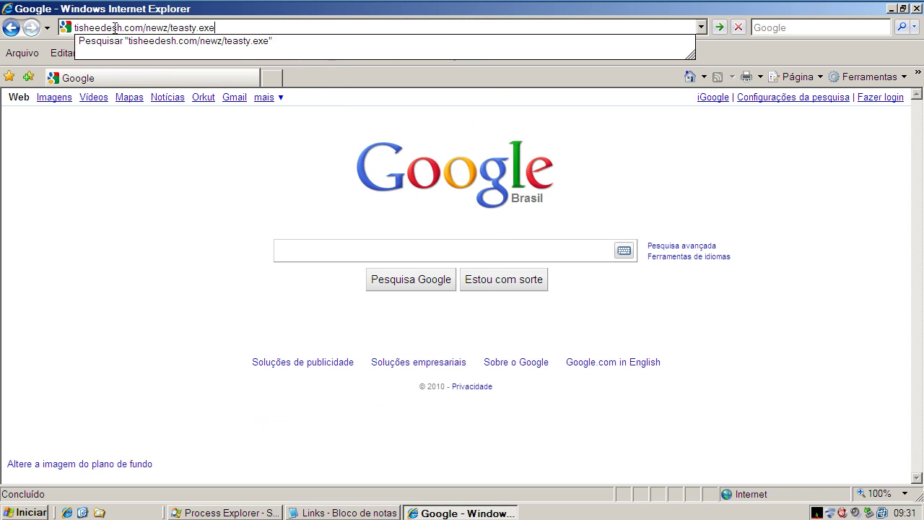
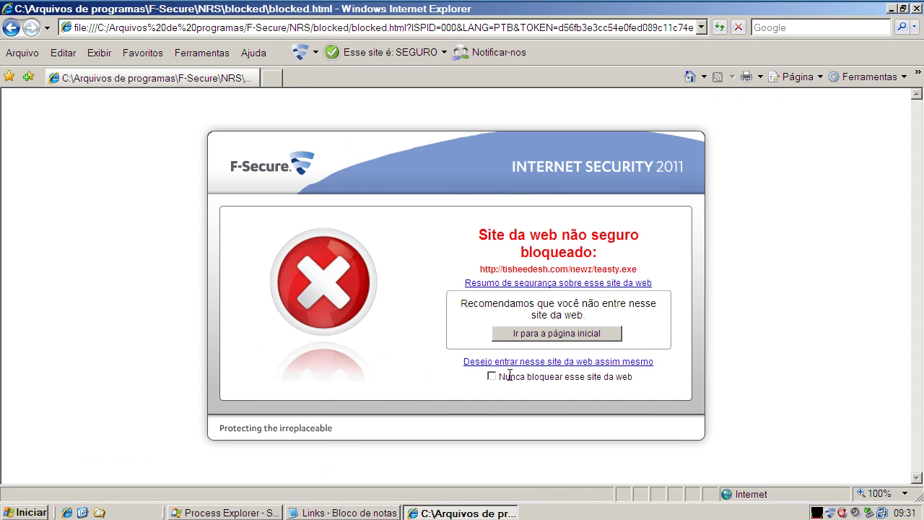
{"action": "left_click", "coordinate": [689, 77]}
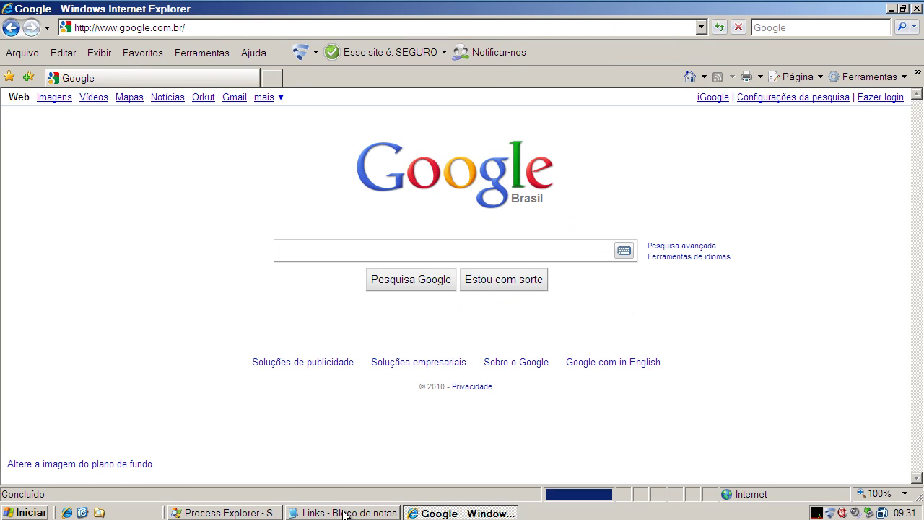
Load storm-wave-aug.com/UK01.exe from the Links file in Internet Explorer, and return to the home page
{"action": "left_click", "coordinate": [345, 513]}
{"action": "double_click", "coordinate": [168, 300]}
{"action": "right_click", "coordinate": [169, 301]}
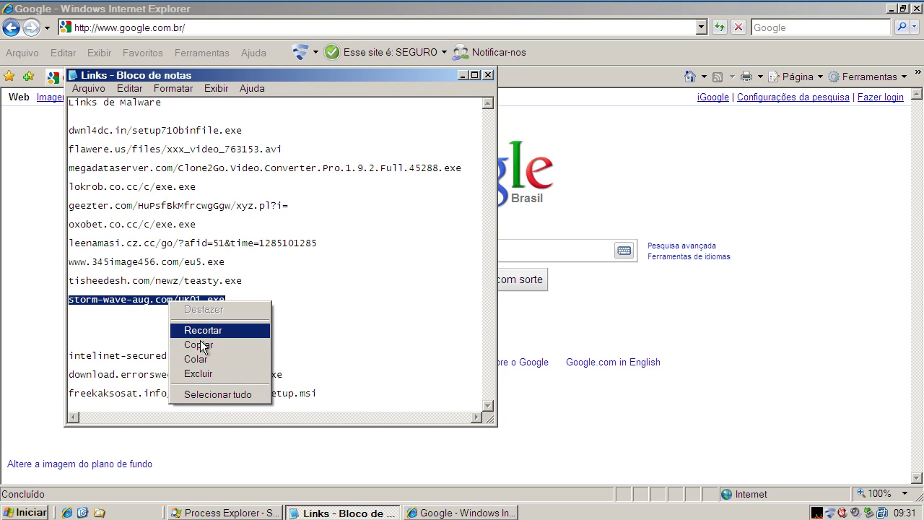
{"action": "left_click", "coordinate": [206, 345]}
{"action": "left_click", "coordinate": [139, 29]}
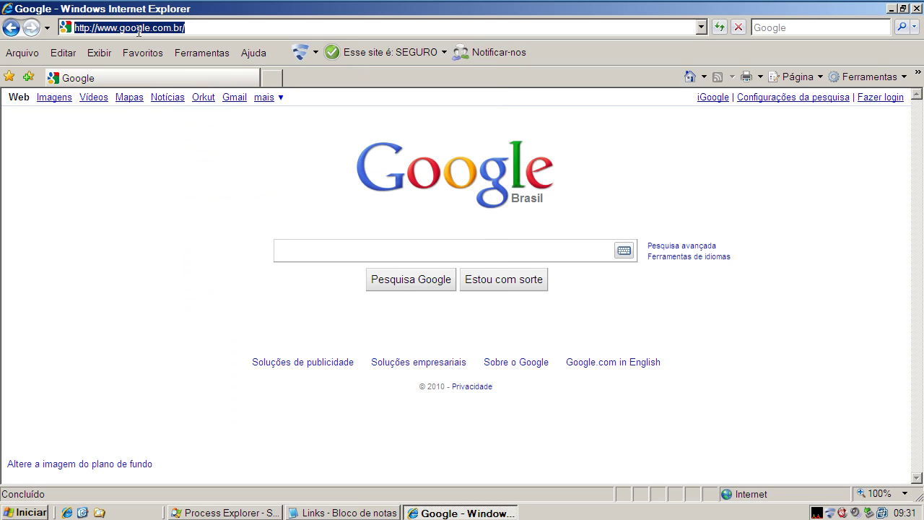
{"action": "key", "text": "ctrl+v"}
{"action": "key", "text": "Return"}
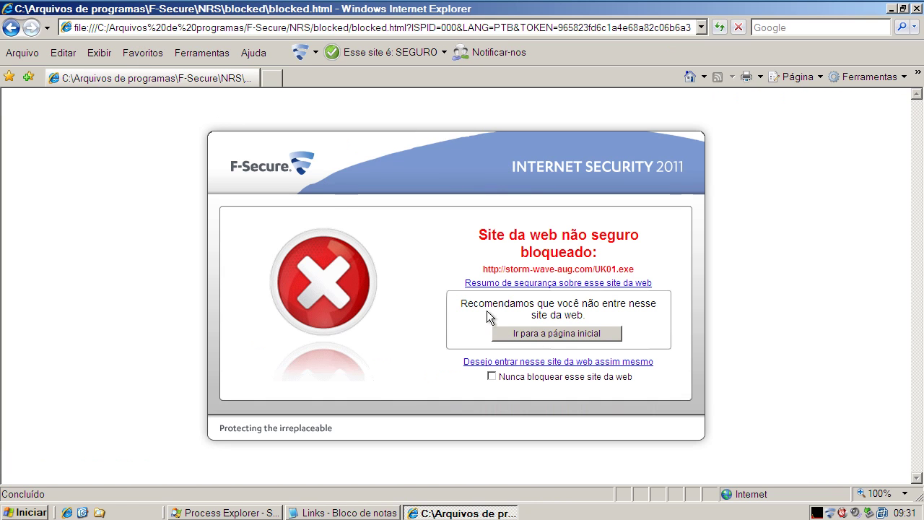
{"action": "left_click", "coordinate": [689, 76]}
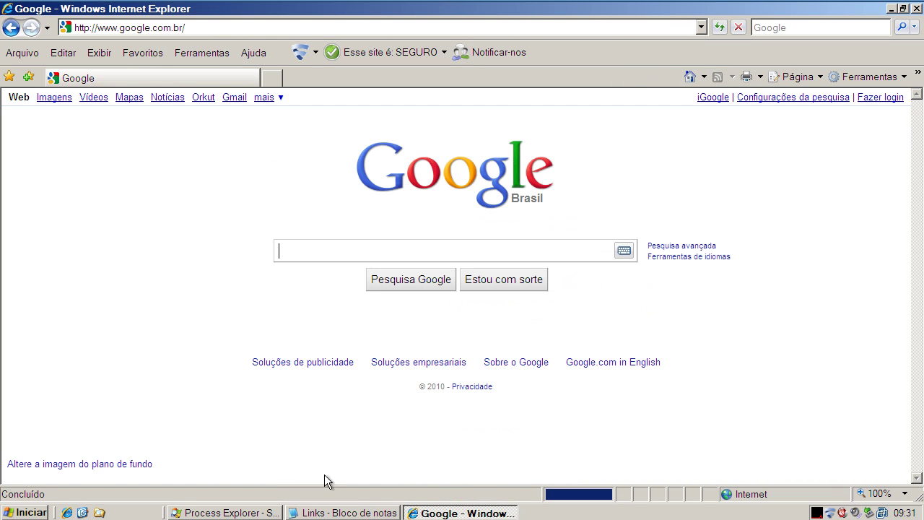
Load intelinet-secured.com/setup.exe from the Links file in Internet Explorer, and return to the home page
{"action": "left_click", "coordinate": [328, 513]}
{"action": "left_click_drag", "start_coordinate": [70, 356], "coordinate": [249, 355]}
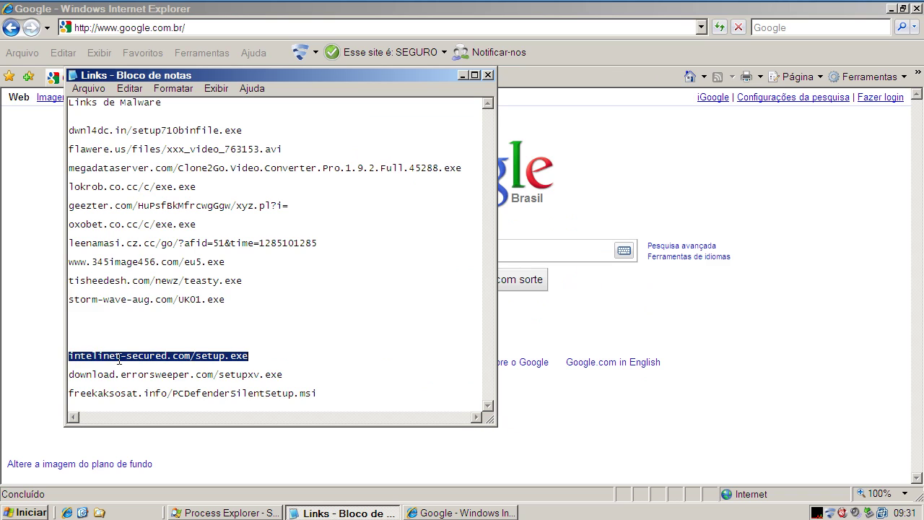
{"action": "right_click", "coordinate": [120, 359]}
{"action": "left_click", "coordinate": [140, 402]}
{"action": "left_click", "coordinate": [108, 33]}
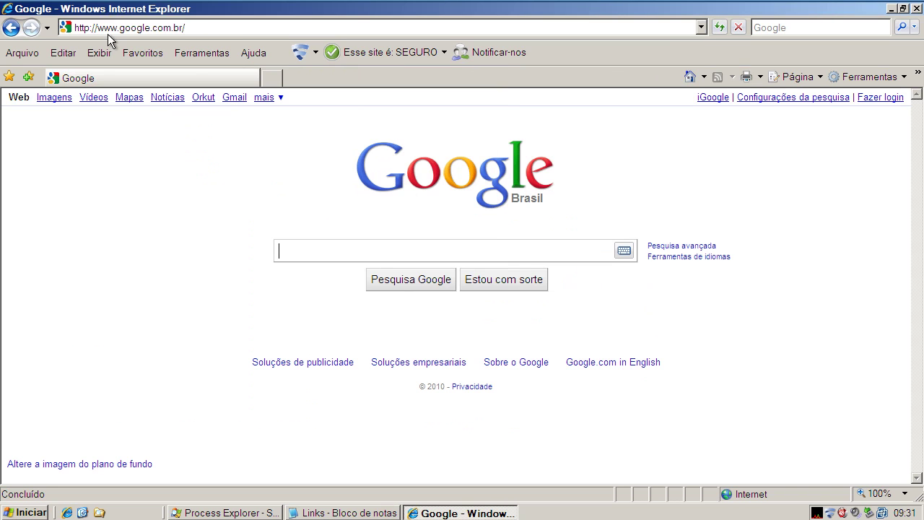
{"action": "key", "text": "ctrl+v"}
{"action": "key", "text": "Return"}
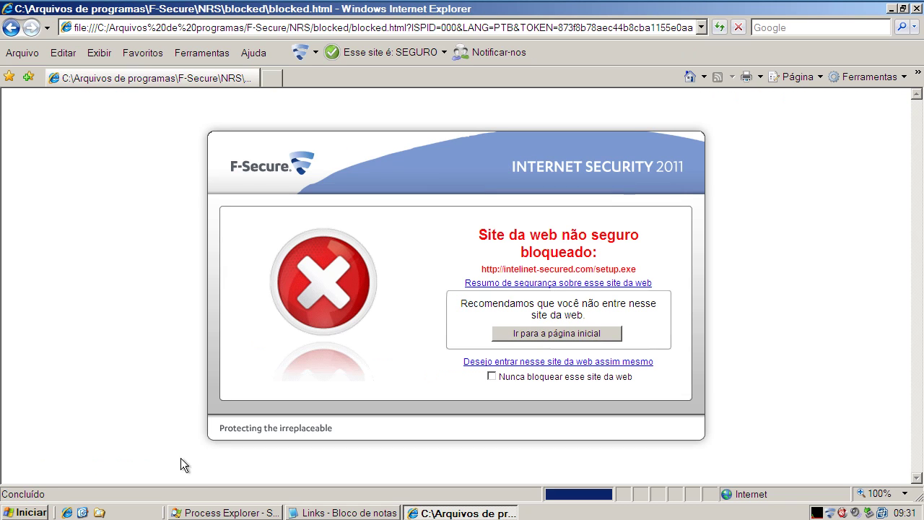
{"action": "left_click", "coordinate": [688, 77]}
Load download.errorsweeper.com/setupxv.exe from the Links file in Internet Explorer, and return to the home page
{"action": "left_click", "coordinate": [343, 512]}
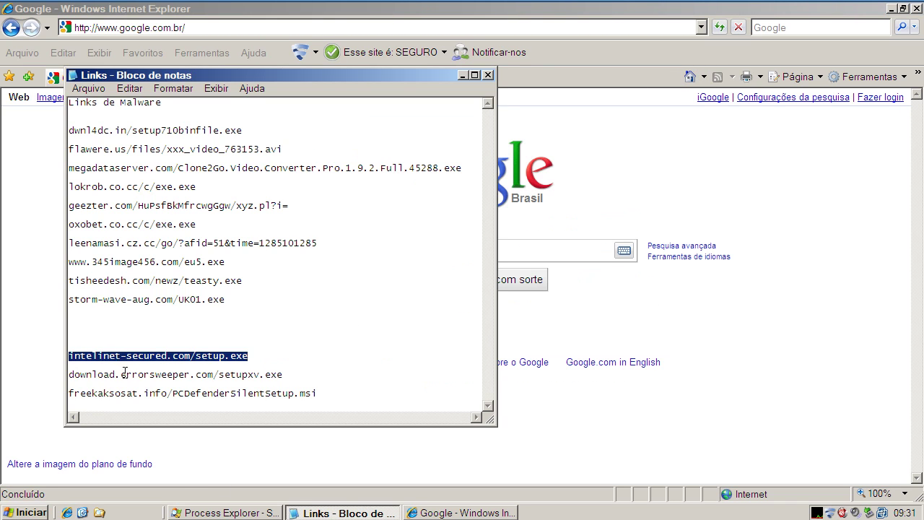
{"action": "double_click", "coordinate": [125, 373]}
{"action": "right_click", "coordinate": [126, 374]}
{"action": "left_click", "coordinate": [155, 416]}
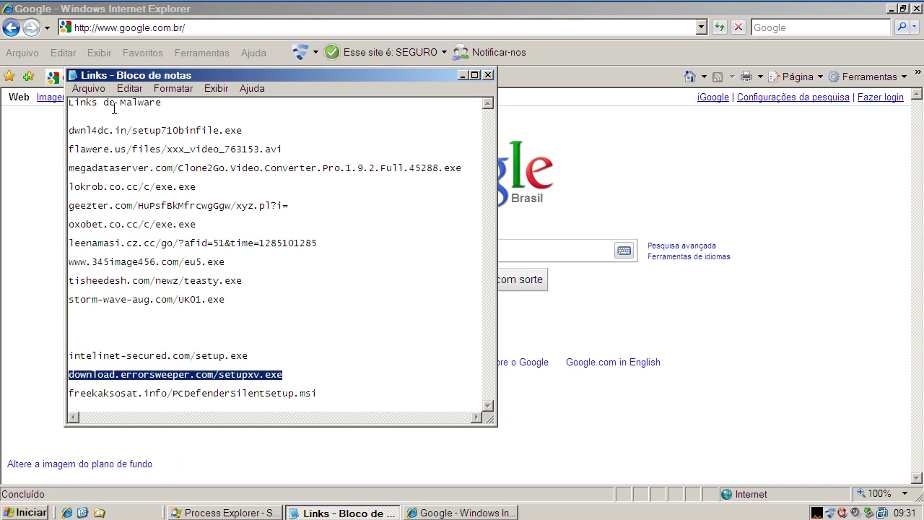
{"action": "left_click", "coordinate": [103, 28]}
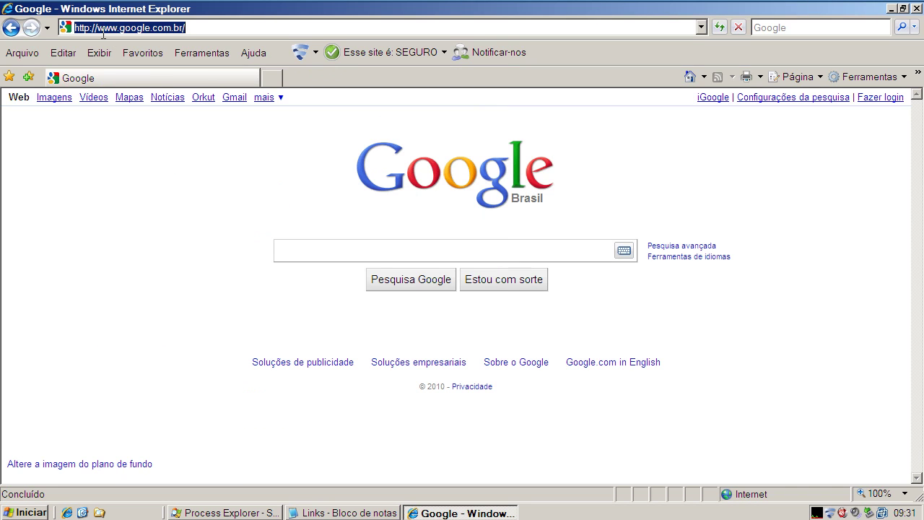
{"action": "key", "text": "ctrl+v"}
{"action": "key", "text": "Return"}
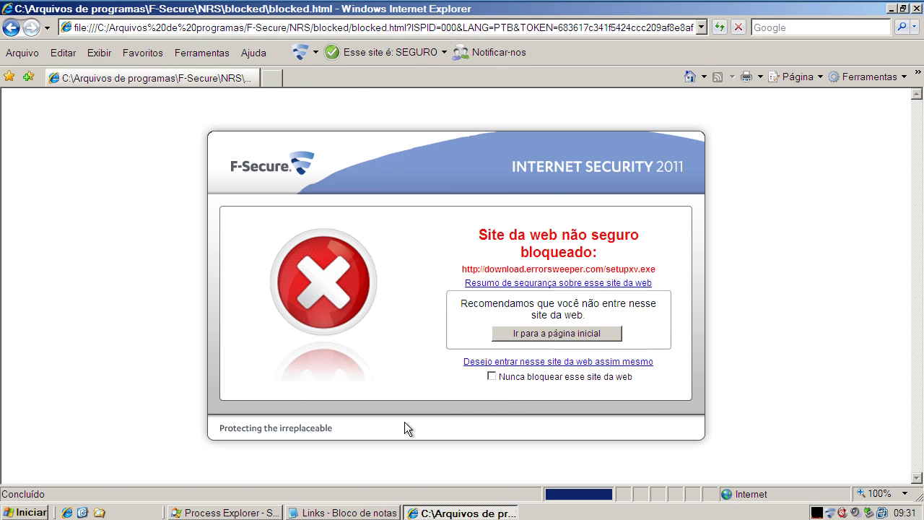
{"action": "left_click", "coordinate": [690, 75]}
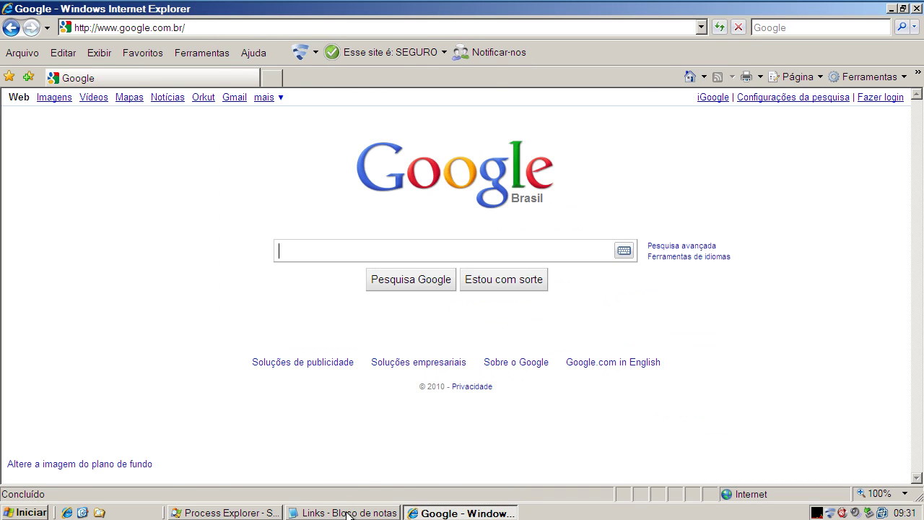
Load freekaksosat.info/PCDefenderSilentSetup.msi from the Links file in Internet Explorer, and close the browser
{"action": "left_click", "coordinate": [349, 513]}
{"action": "double_click", "coordinate": [153, 393]}
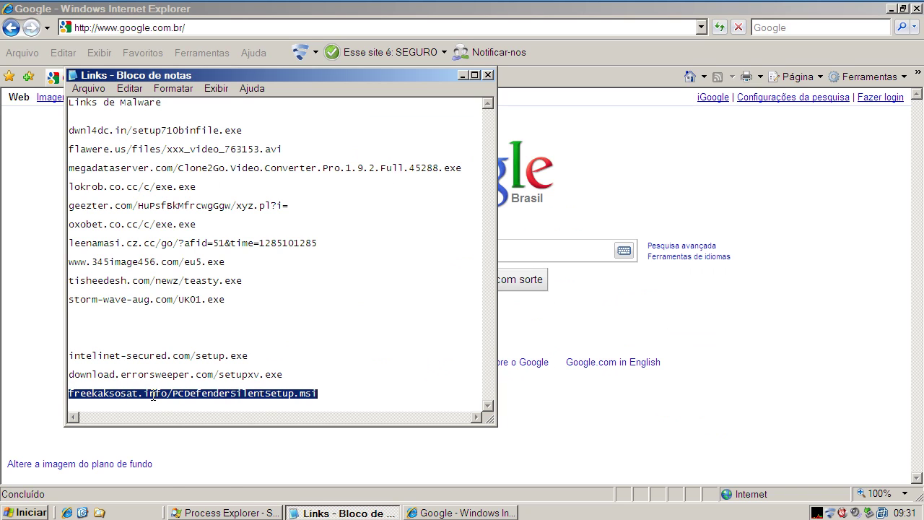
{"action": "right_click", "coordinate": [153, 395]}
{"action": "left_click", "coordinate": [196, 440]}
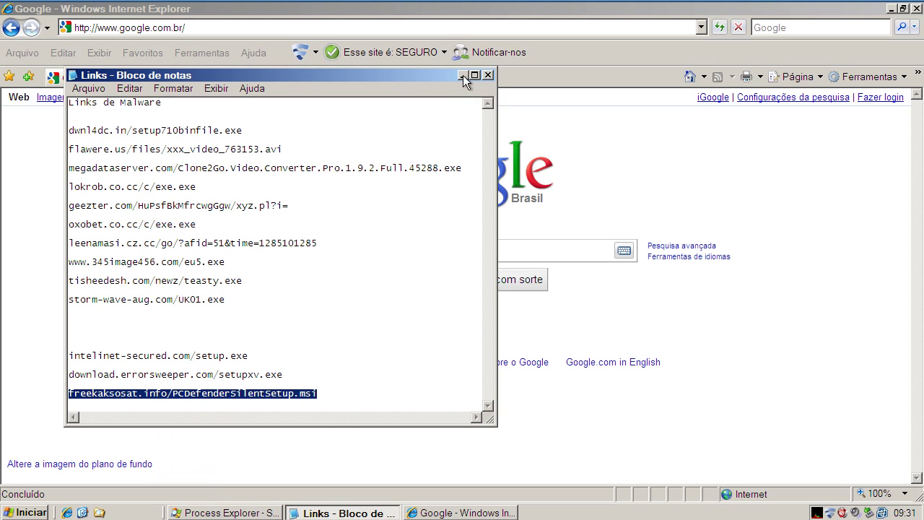
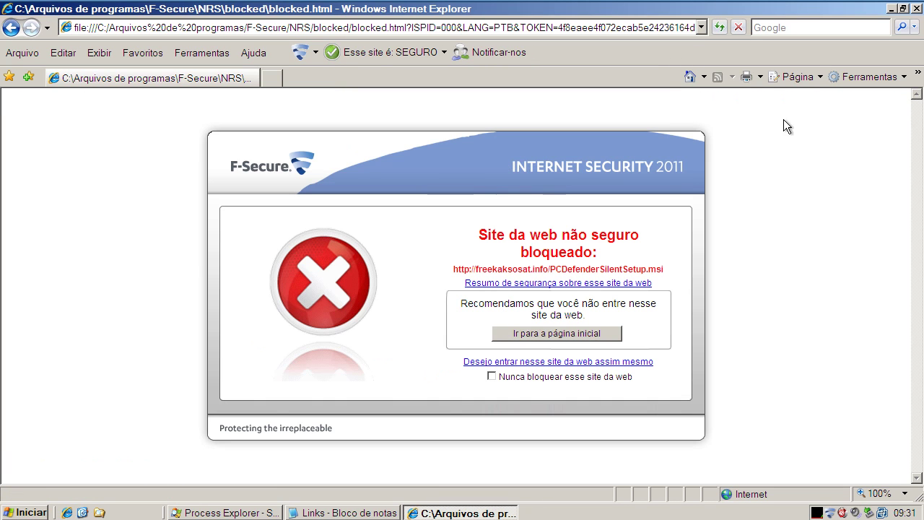
{"action": "left_click", "coordinate": [917, 9]}
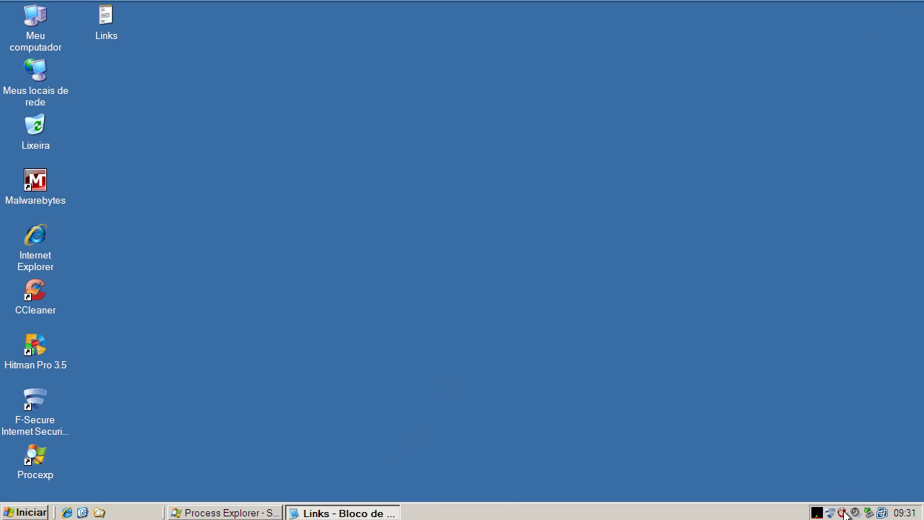
Turn off browsing protection (Proteção de navegação) in the F-Secure Internet Security 2011 settings, and close the F-Secure window
{"action": "left_click", "coordinate": [731, 316]}
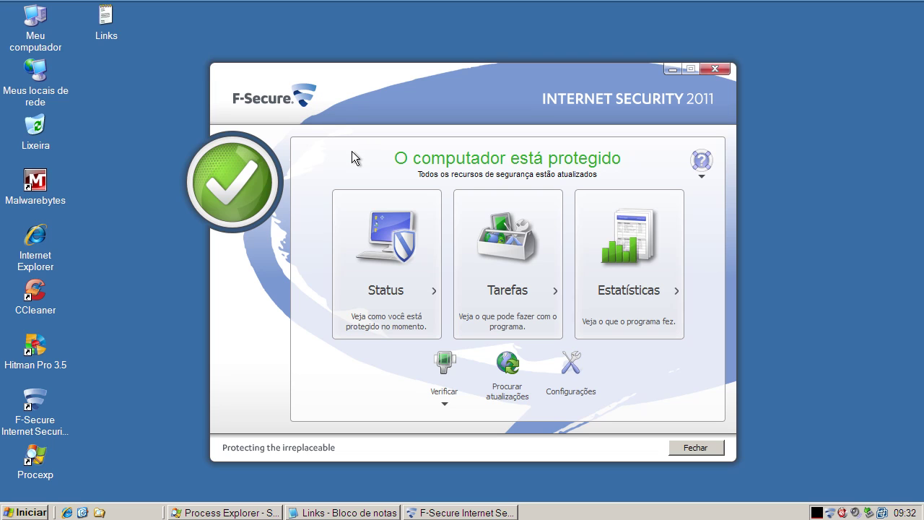
{"action": "left_click", "coordinate": [555, 358]}
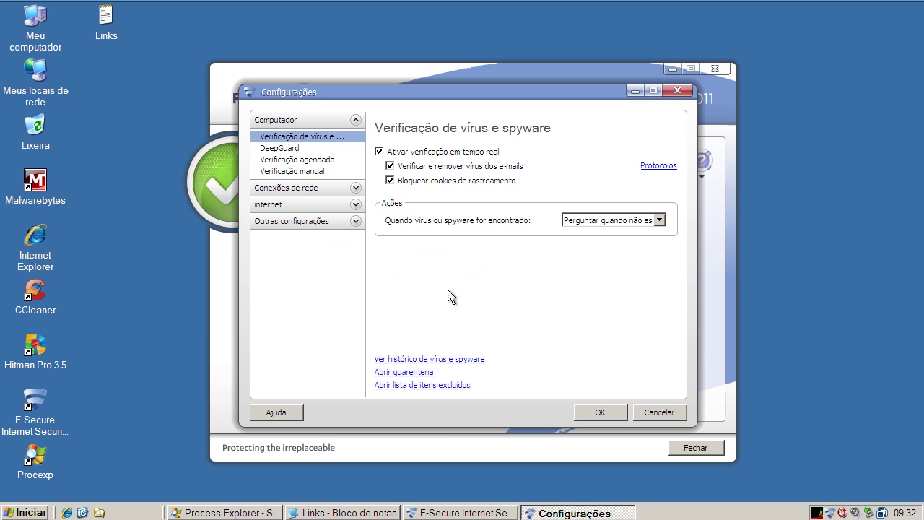
{"action": "left_click", "coordinate": [322, 207]}
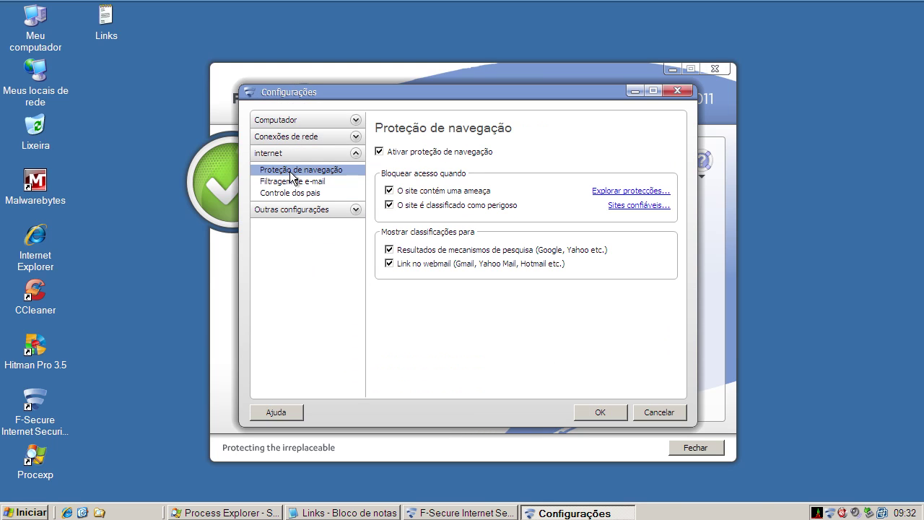
{"action": "left_click", "coordinate": [380, 153]}
{"action": "left_click", "coordinate": [620, 414]}
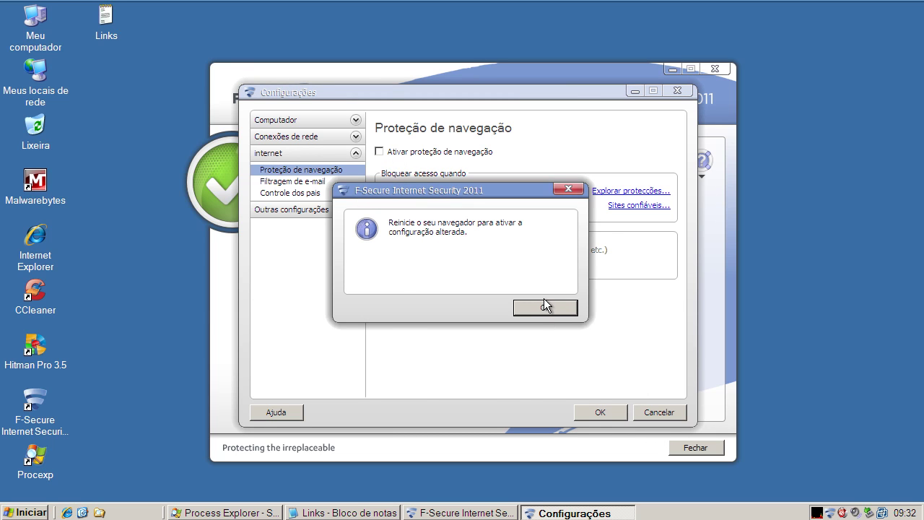
{"action": "left_click", "coordinate": [544, 306]}
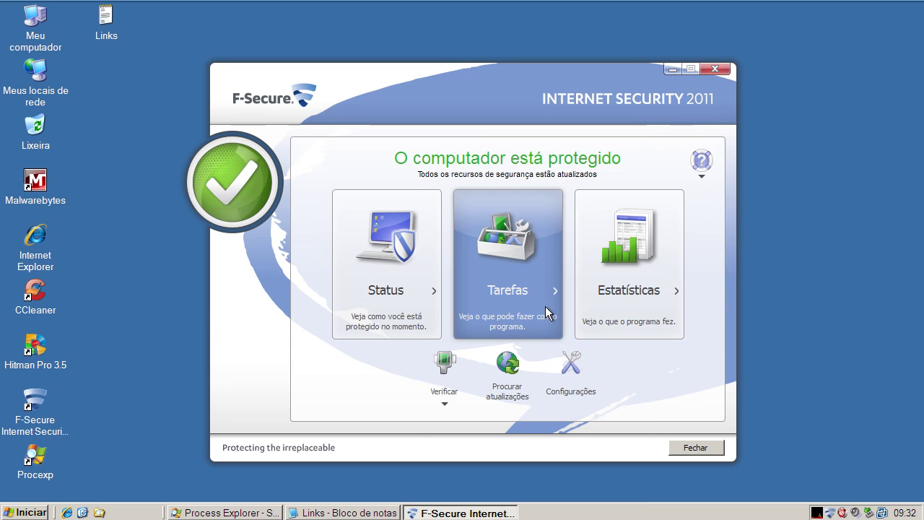
{"action": "left_click", "coordinate": [689, 447]}
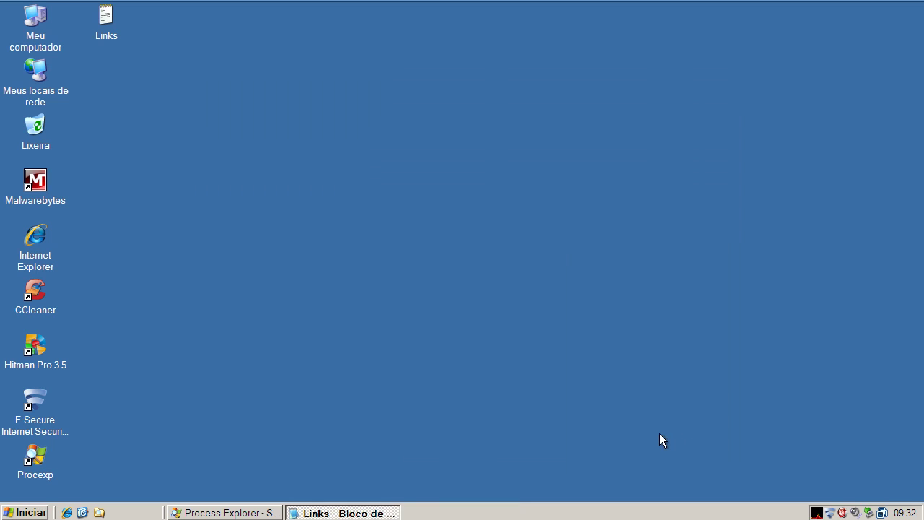
Copy dwnl4dc.in/setup710binfile.exe from the Links file and load it in a new Internet Explorer window
{"action": "left_click", "coordinate": [349, 513]}
{"action": "double_click", "coordinate": [107, 129]}
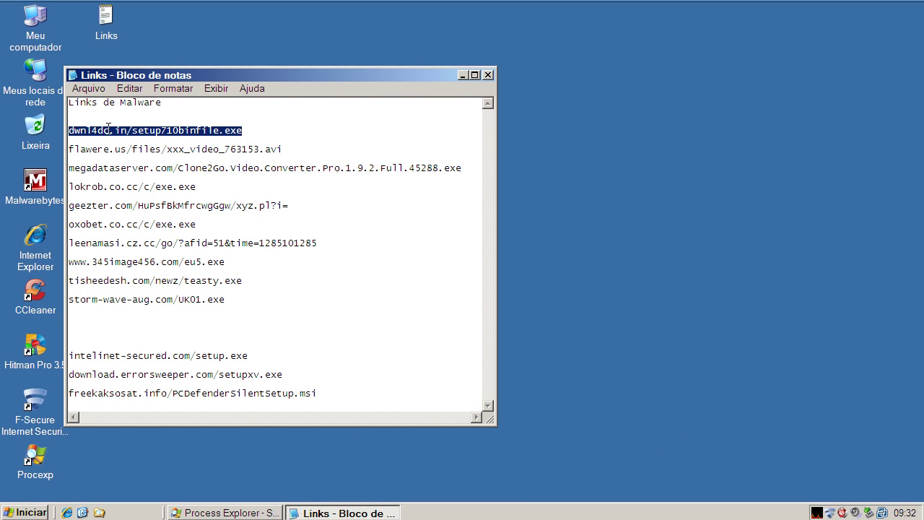
{"action": "right_click", "coordinate": [108, 129]}
{"action": "left_click", "coordinate": [131, 173]}
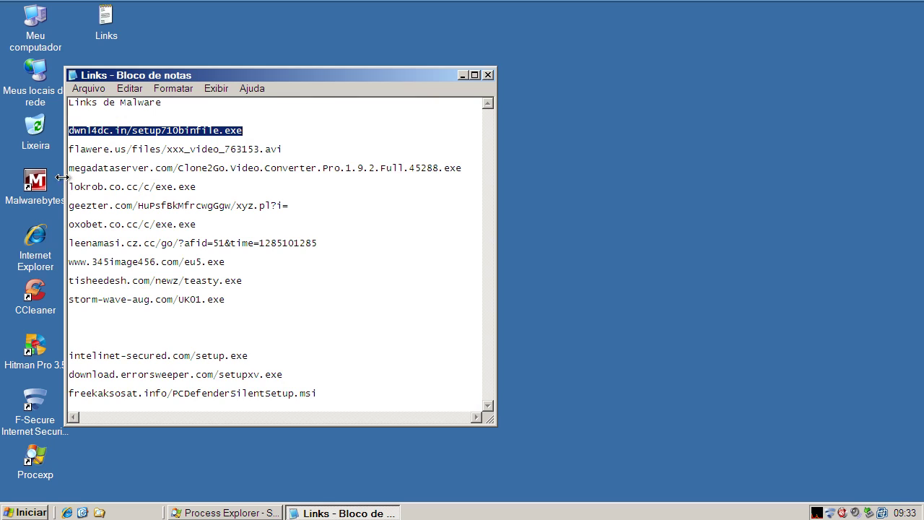
{"action": "left_click", "coordinate": [47, 235]}
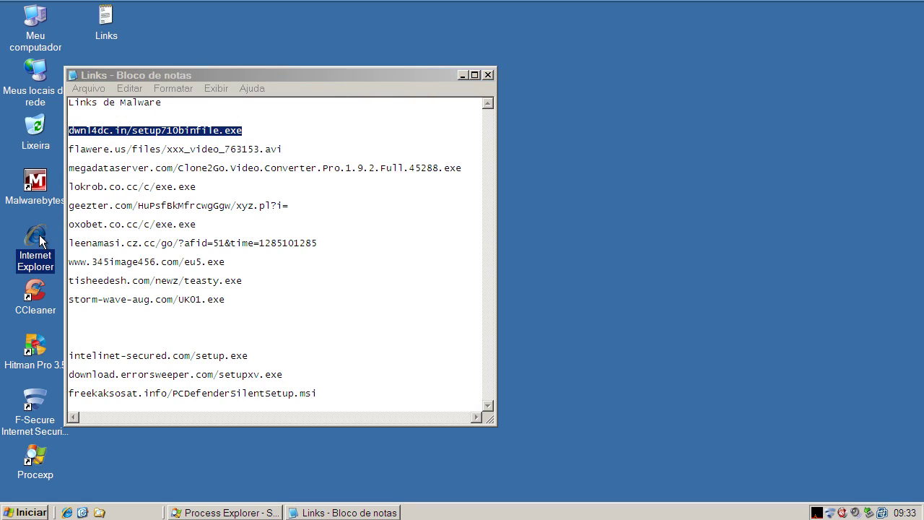
{"action": "left_click", "coordinate": [462, 76]}
{"action": "key", "text": "Return"}
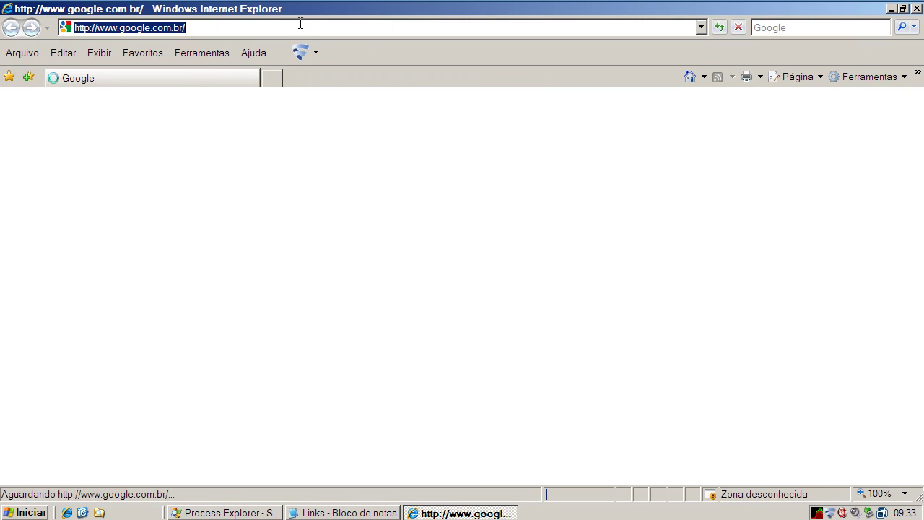
{"action": "key", "text": "ctrl+v"}
{"action": "key", "text": "Return"}
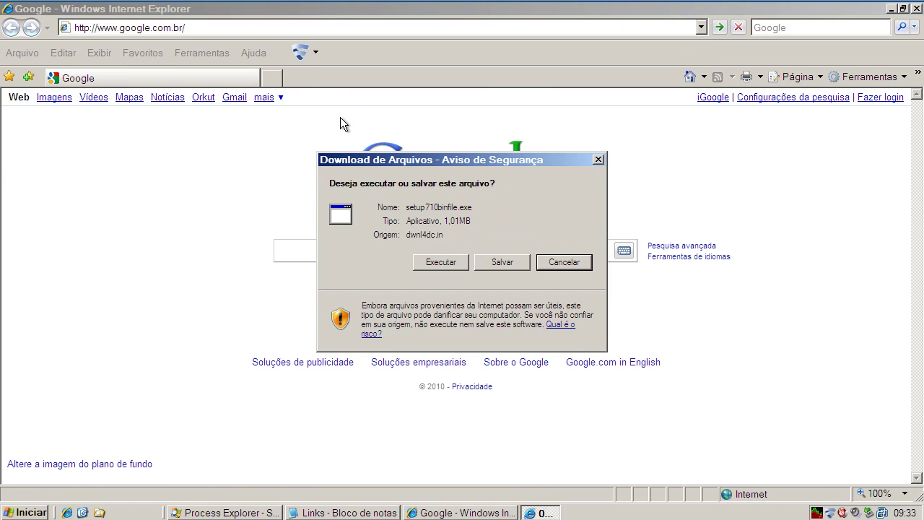
Run the setup710binfile.exe download, check the details of the DeepGuard notice, and dismiss the notices
{"action": "left_click", "coordinate": [438, 261]}
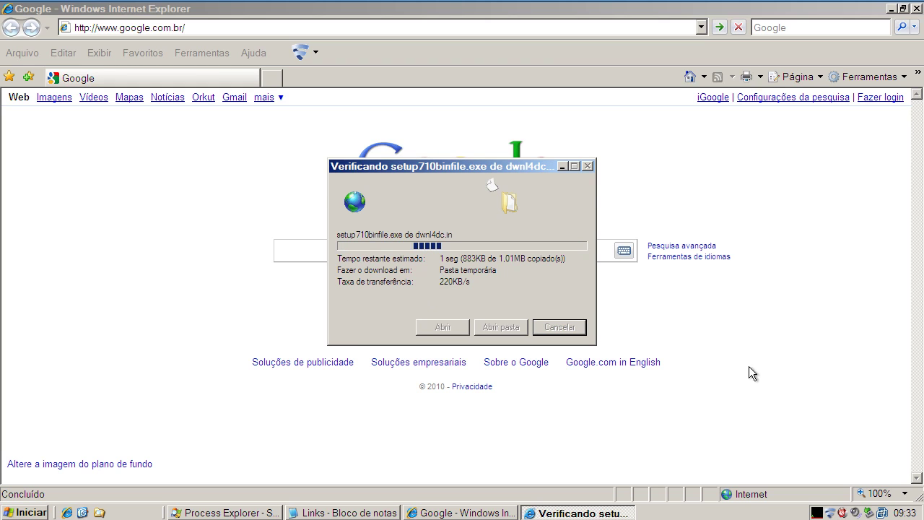
{"action": "left_click", "coordinate": [556, 276]}
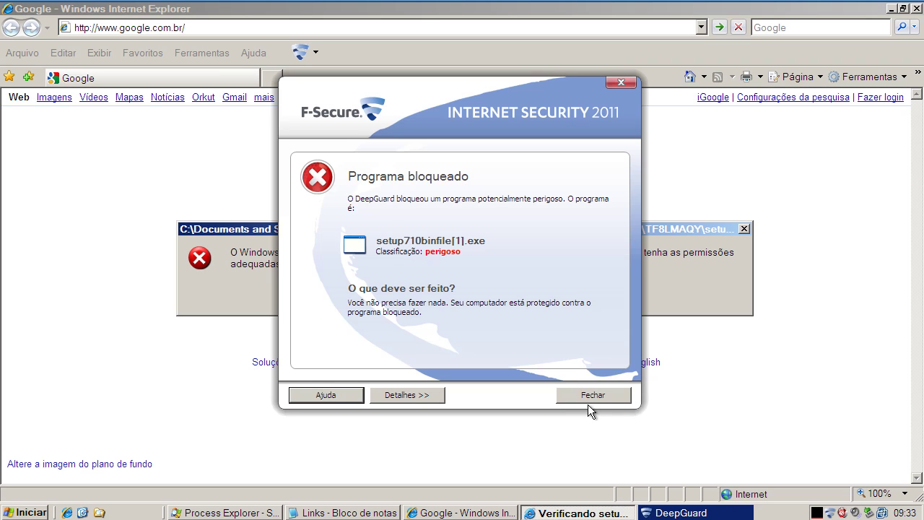
{"action": "left_click", "coordinate": [440, 397]}
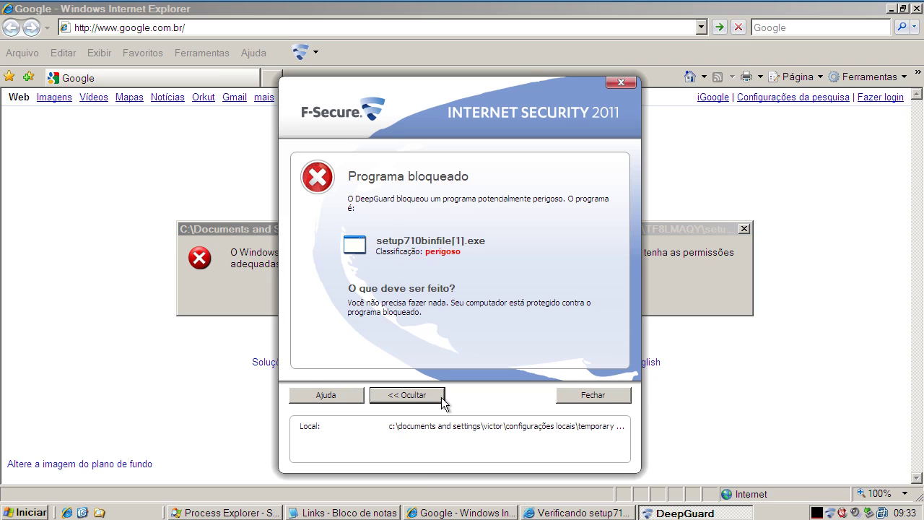
{"action": "left_click", "coordinate": [576, 398]}
{"action": "left_click", "coordinate": [483, 297]}
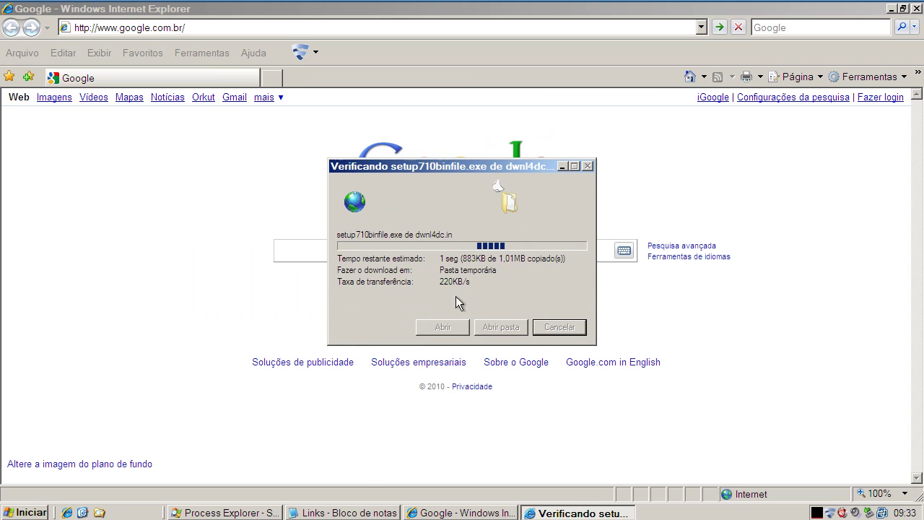
Load flawere.us/files/xxx_video_763153.avi from the Links file in Internet Explorer, and close the virus scanning notice
{"action": "left_click", "coordinate": [365, 509]}
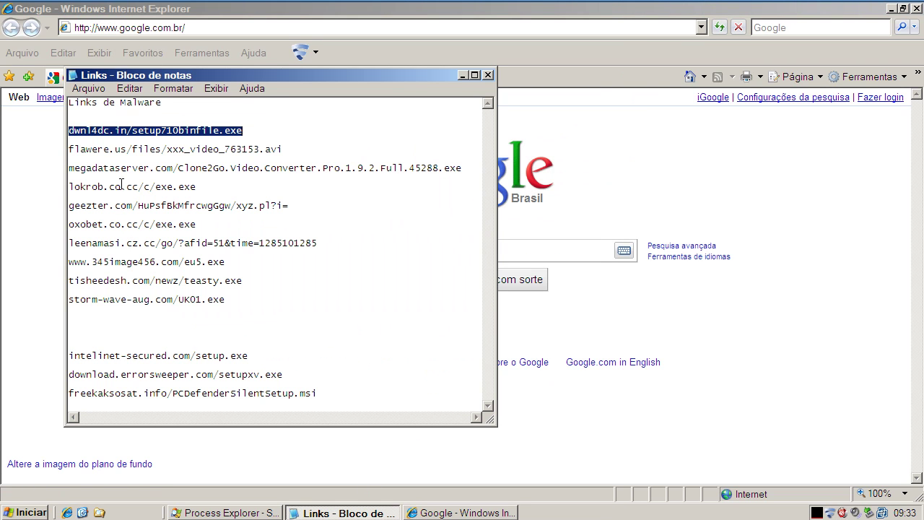
{"action": "left_click_drag", "start_coordinate": [69, 150], "coordinate": [283, 150]}
{"action": "right_click", "coordinate": [114, 151]}
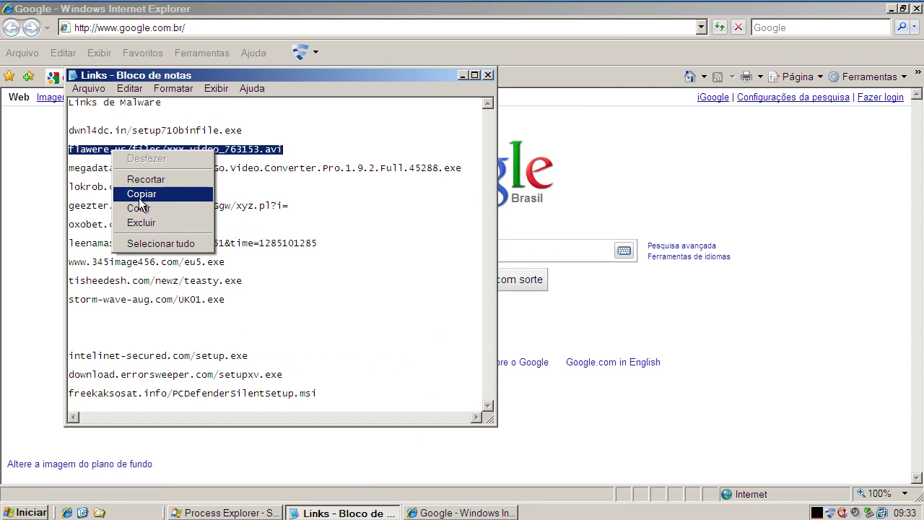
{"action": "left_click", "coordinate": [139, 196]}
{"action": "left_click", "coordinate": [124, 63]}
{"action": "left_click", "coordinate": [125, 28]}
{"action": "left_click", "coordinate": [125, 29]}
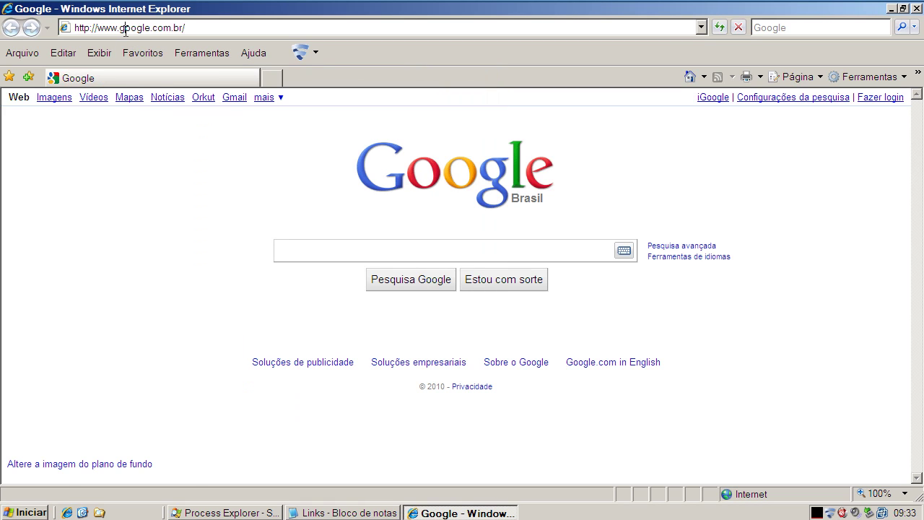
{"action": "left_click_drag", "start_coordinate": [189, 28], "coordinate": [3, 30]}
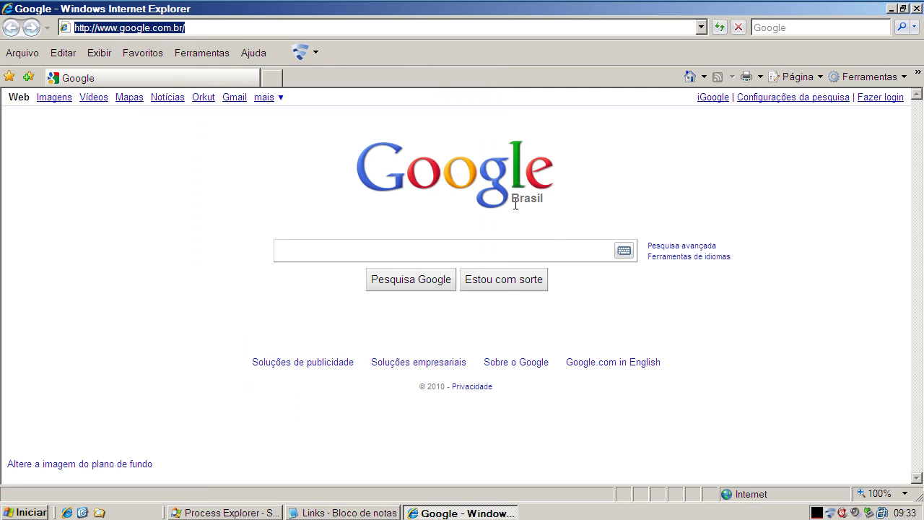
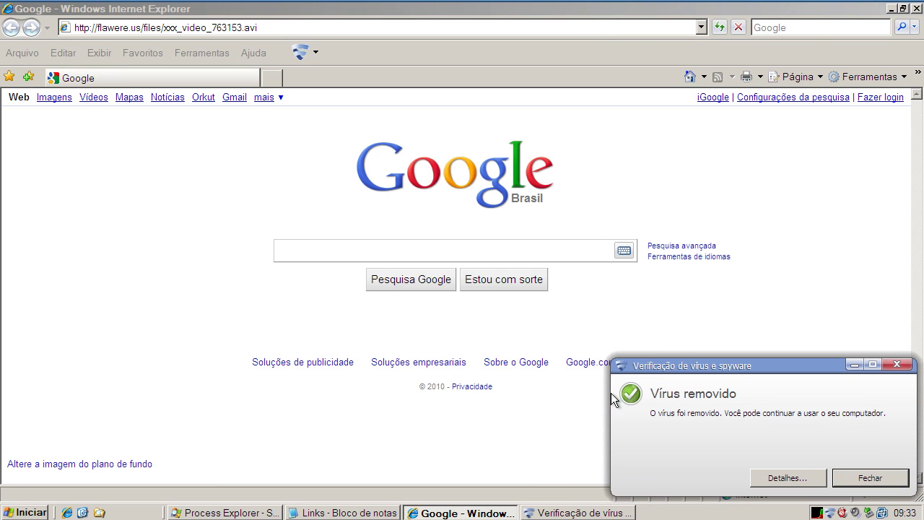
{"action": "left_click", "coordinate": [847, 477]}
Load megadataserver.com/Clone2Go.Video.Converter.Pro.1.9.2.Full.45288.exe from the Links file in Internet Explorer
{"action": "left_click", "coordinate": [322, 513]}
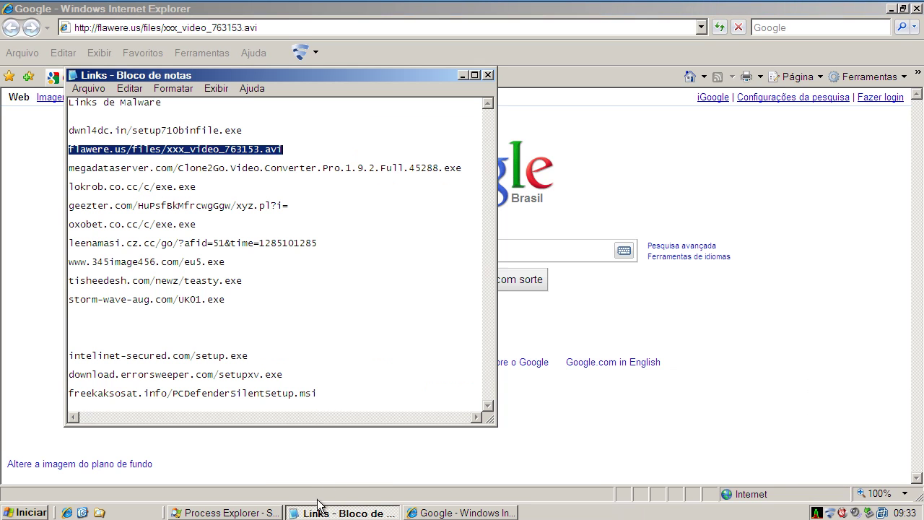
{"action": "double_click", "coordinate": [94, 168]}
{"action": "right_click", "coordinate": [93, 169]}
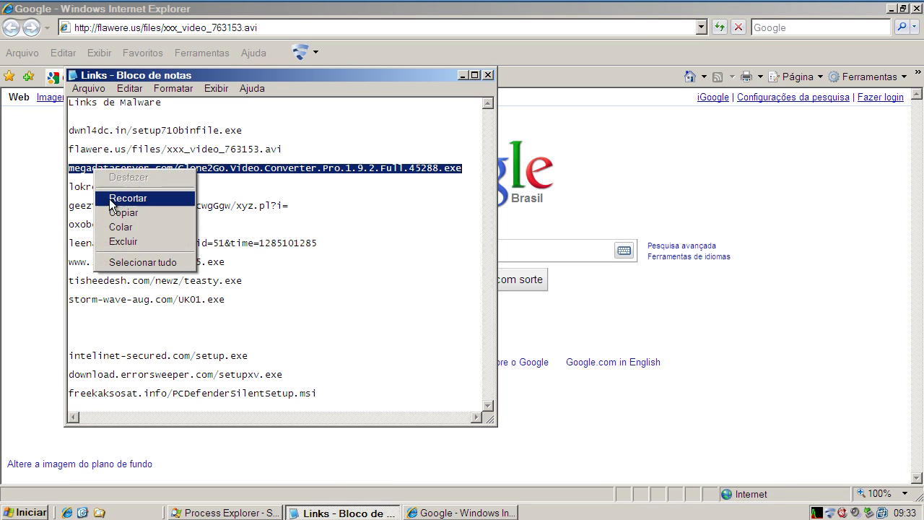
{"action": "left_click", "coordinate": [112, 213]}
{"action": "left_click", "coordinate": [117, 26]}
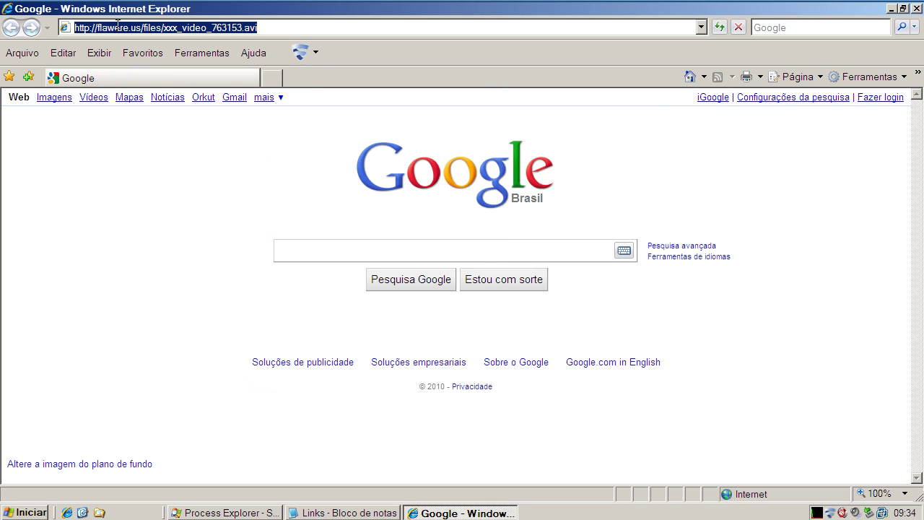
{"action": "key", "text": "ctrl+v"}
{"action": "key", "text": "Return"}
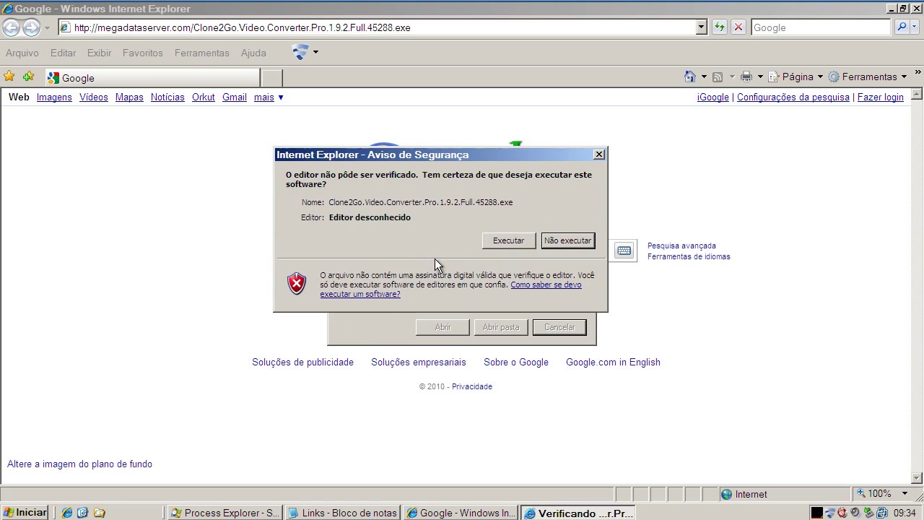
Run the Clone2Go.Video.Converter.Pro.1.9.2.Full.45288.exe download, check the details of the DeepGuard notice, and dismiss the notices
{"action": "left_click", "coordinate": [508, 239]}
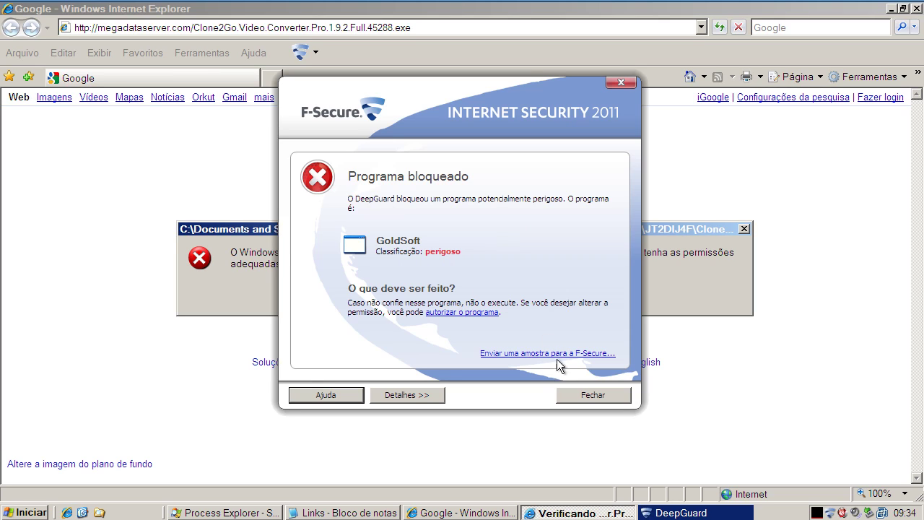
{"action": "left_click", "coordinate": [427, 394]}
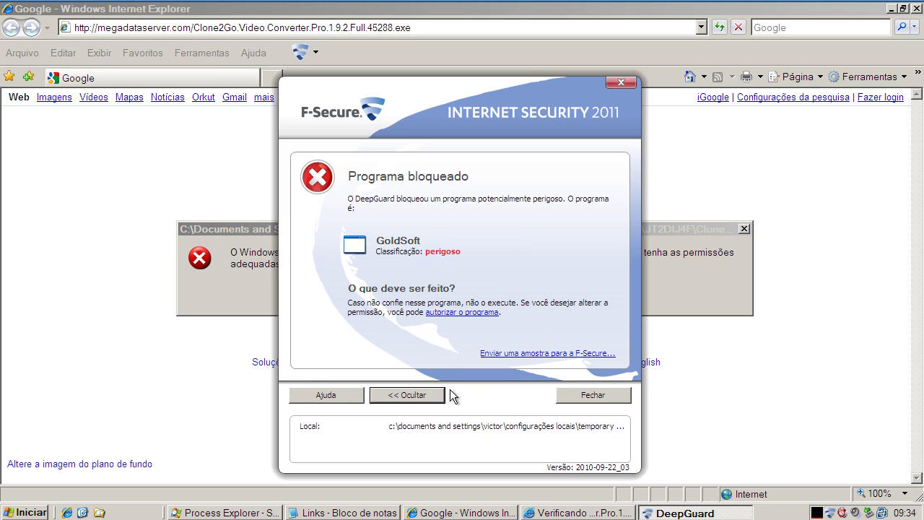
{"action": "left_click", "coordinate": [588, 395]}
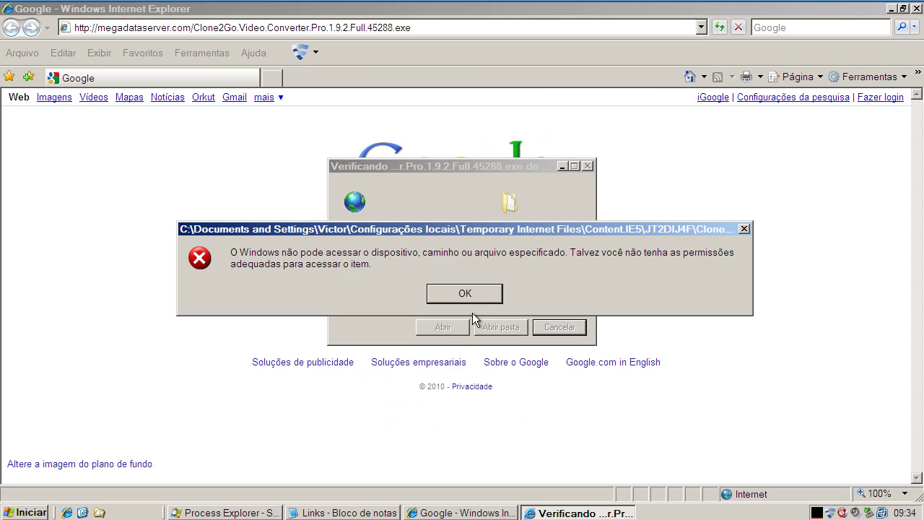
{"action": "left_click", "coordinate": [462, 291]}
Load lokrob.co.cc/c/exe.exe from the Links file in Internet Explorer, and close the virus scanning notice
{"action": "left_click", "coordinate": [376, 511]}
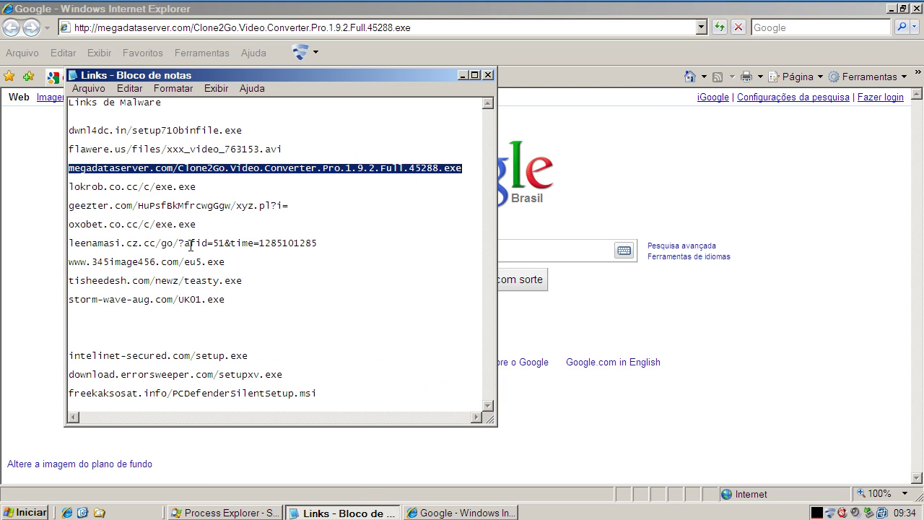
{"action": "double_click", "coordinate": [149, 186]}
{"action": "right_click", "coordinate": [149, 186]}
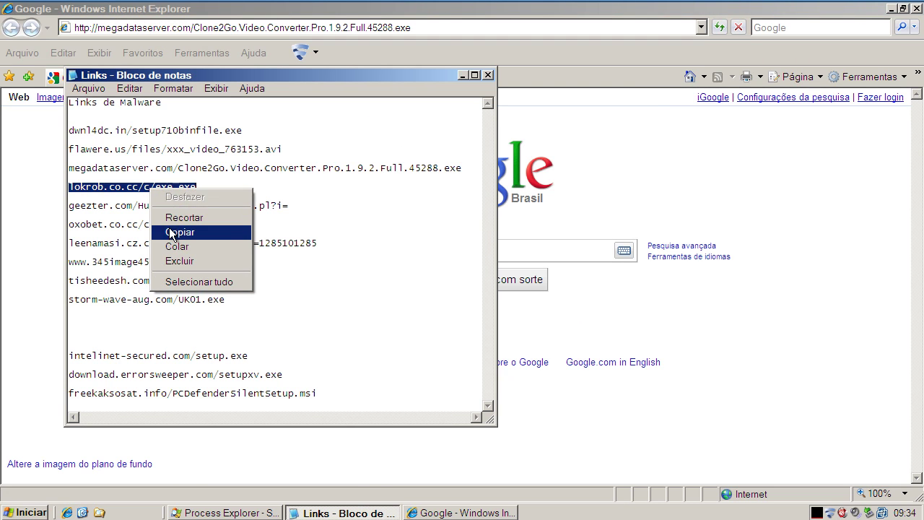
{"action": "left_click", "coordinate": [174, 232]}
{"action": "left_click", "coordinate": [142, 27]}
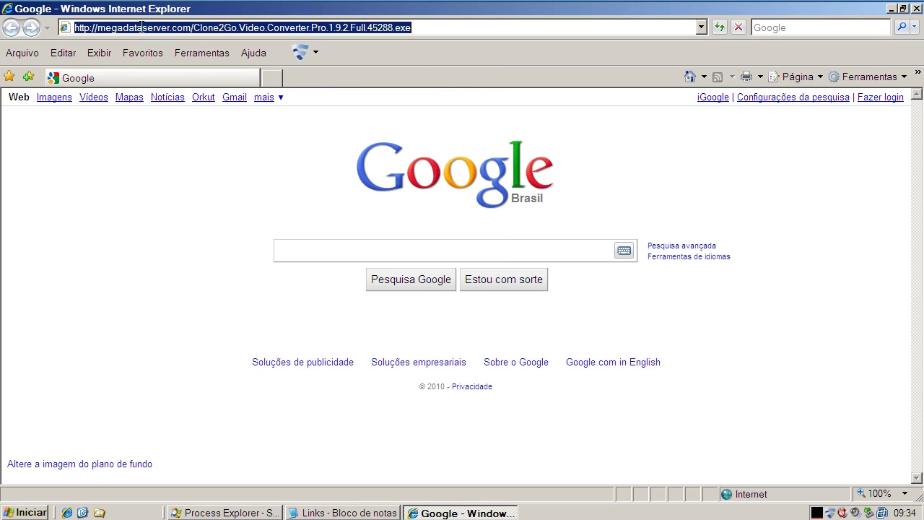
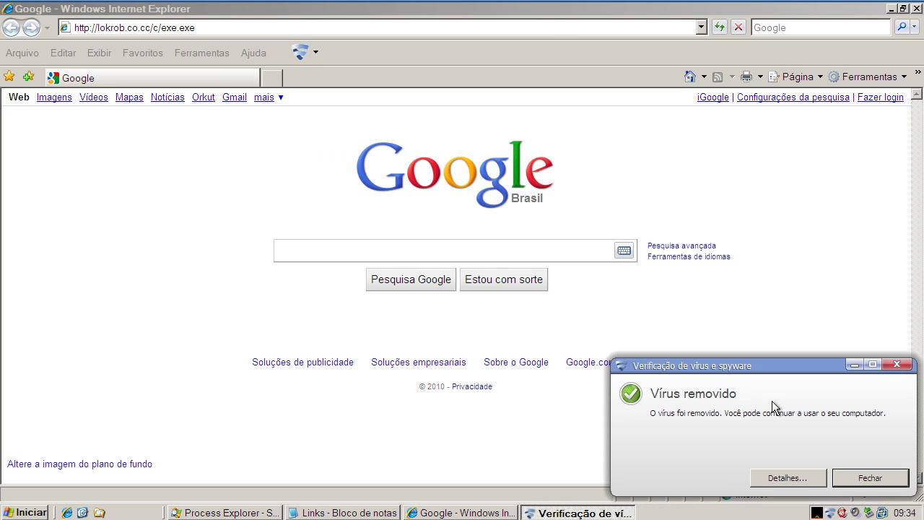
{"action": "left_click", "coordinate": [870, 477]}
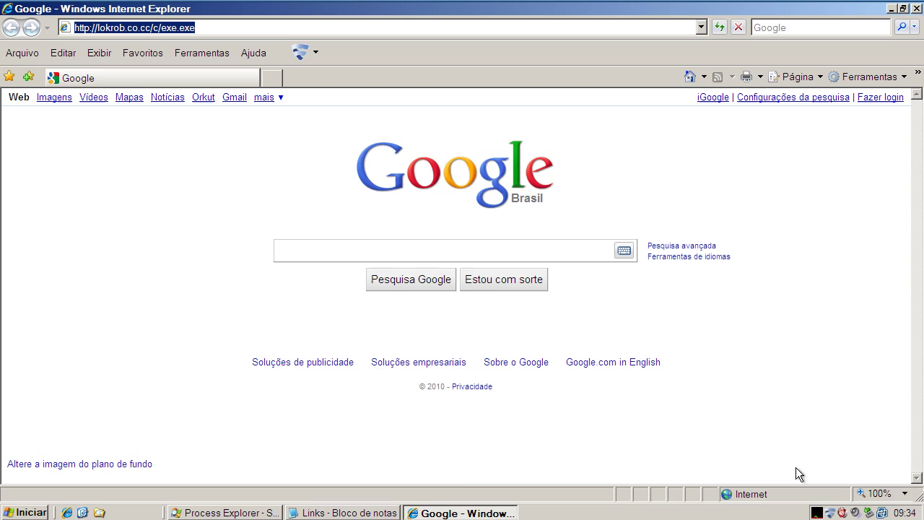
Load geezter.com/HuPsfBkMfrcwgGgw/xyz.pl?i= from the Links file in Internet Explorer, run its download, and close the virus scanning notices
{"action": "left_click", "coordinate": [354, 513]}
{"action": "double_click", "coordinate": [134, 207]}
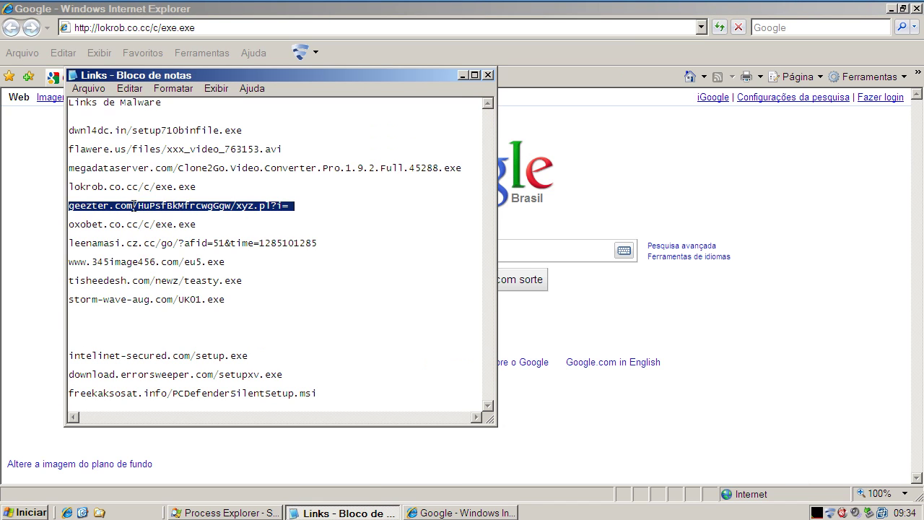
{"action": "right_click", "coordinate": [134, 207]}
{"action": "left_click", "coordinate": [162, 251]}
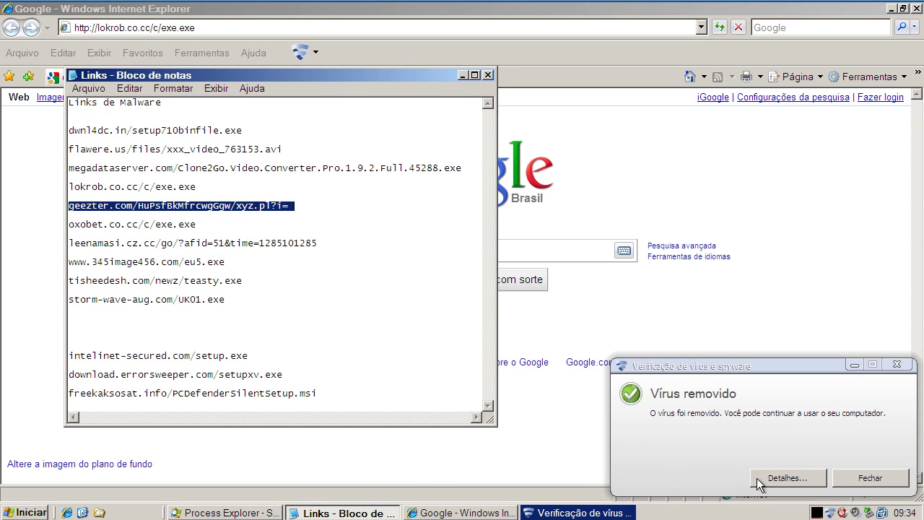
{"action": "left_click", "coordinate": [852, 476]}
{"action": "left_click", "coordinate": [176, 32]}
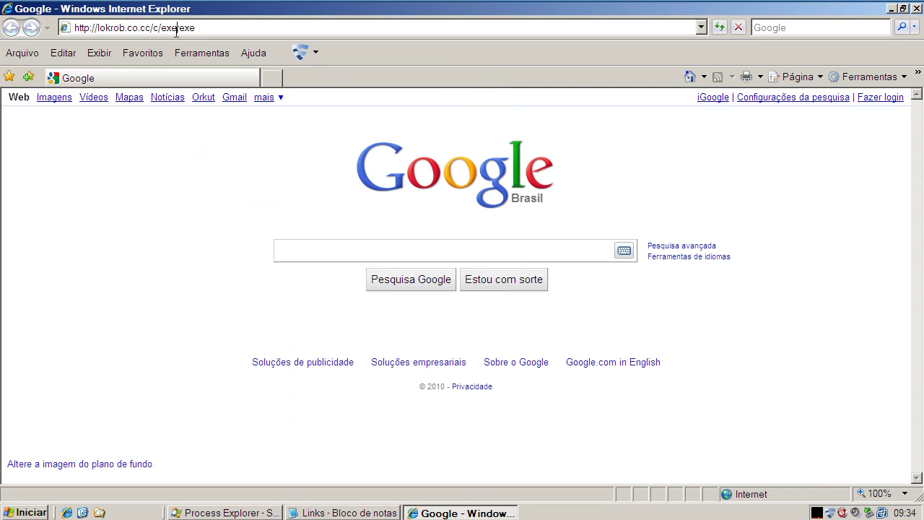
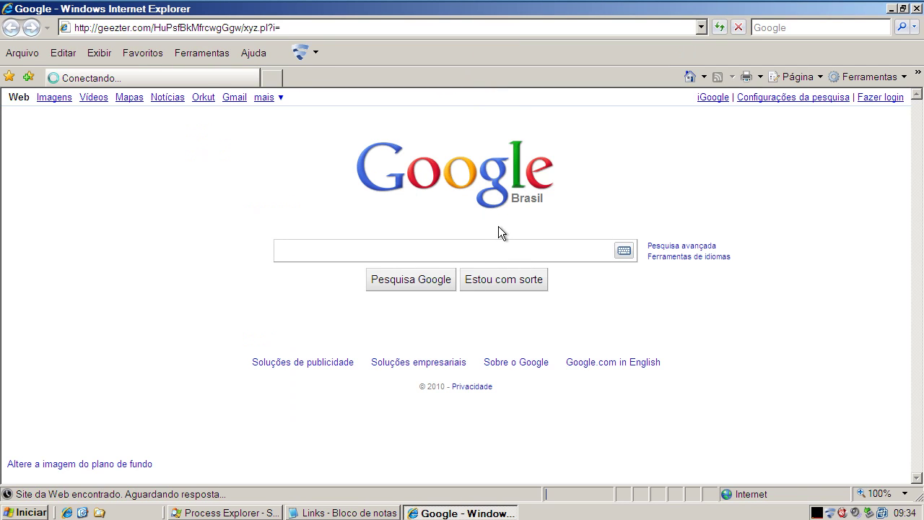
{"action": "left_click", "coordinate": [446, 271]}
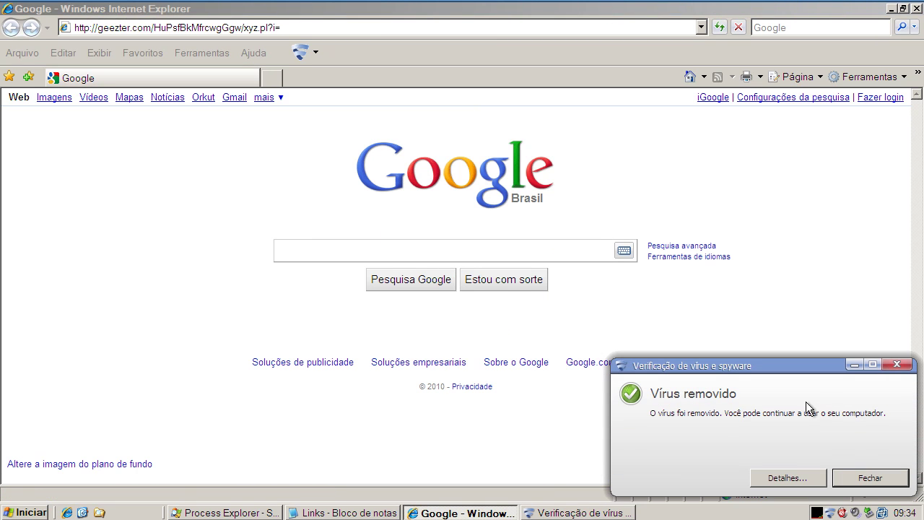
{"action": "left_click", "coordinate": [870, 481]}
Load oxobet.co.cc/c/exe.exe from the Links file in Internet Explorer, and close the virus scanning notice
{"action": "left_click", "coordinate": [396, 513]}
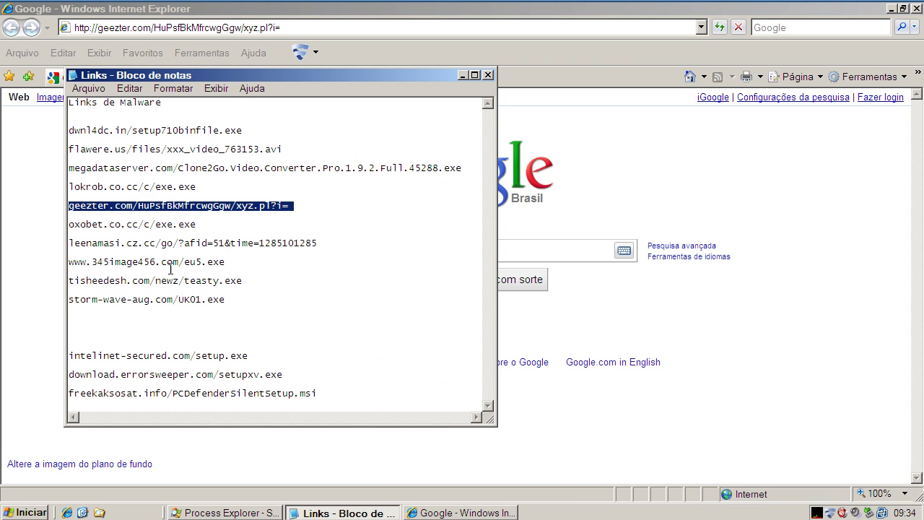
{"action": "double_click", "coordinate": [159, 224]}
{"action": "right_click", "coordinate": [156, 227]}
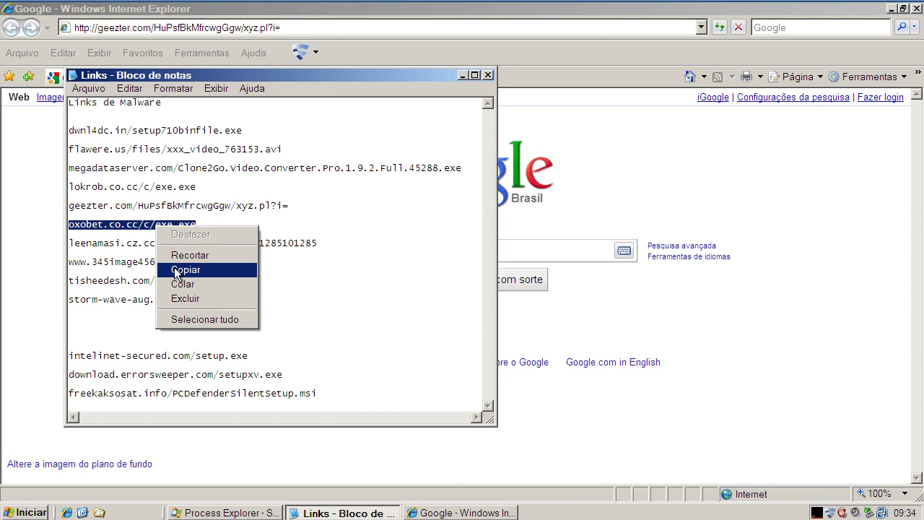
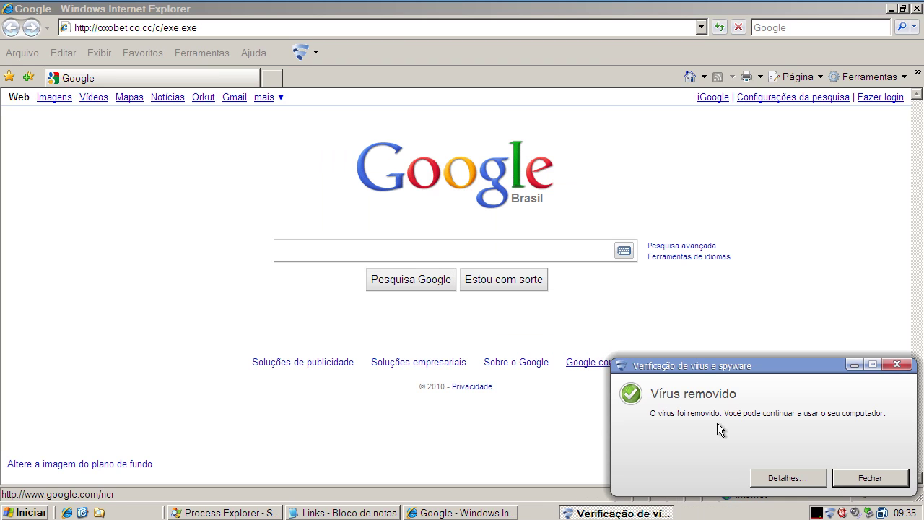
{"action": "left_click", "coordinate": [867, 479]}
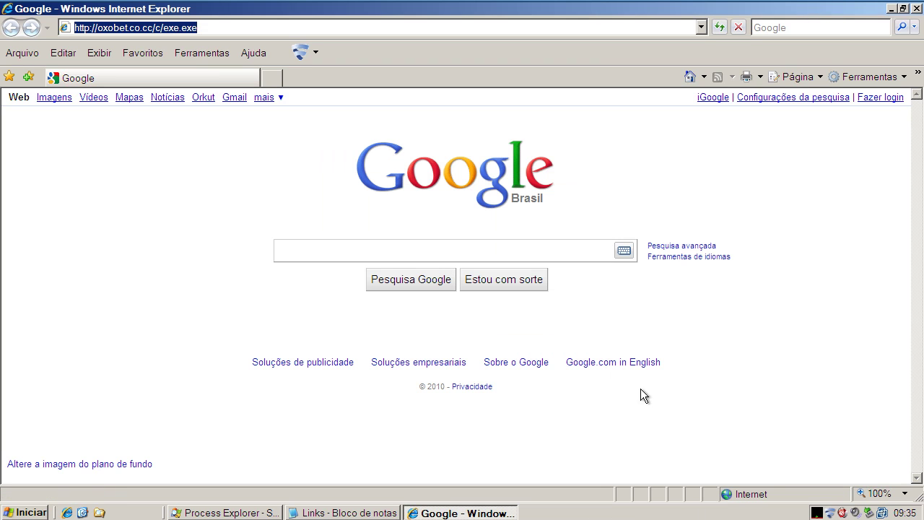
{"action": "left_click", "coordinate": [320, 514]}
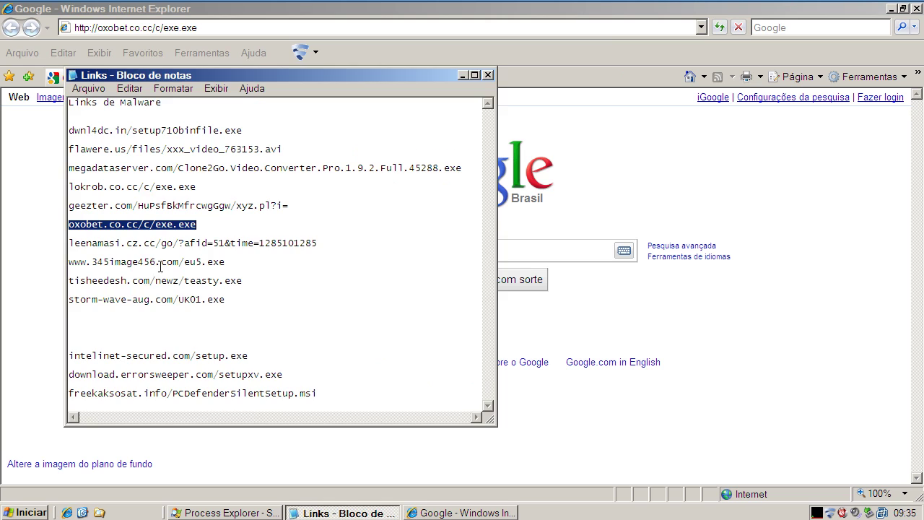
{"action": "double_click", "coordinate": [157, 246]}
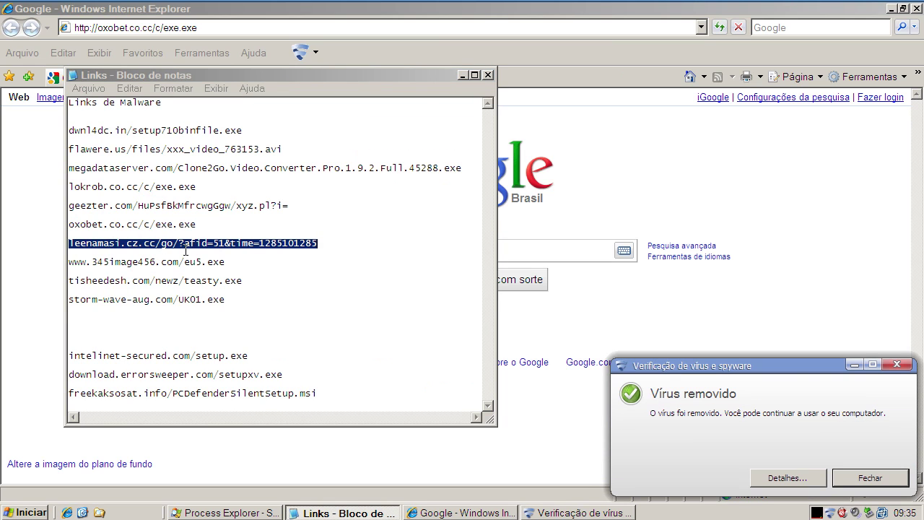
{"action": "right_click", "coordinate": [186, 249]}
{"action": "left_click", "coordinate": [211, 285]}
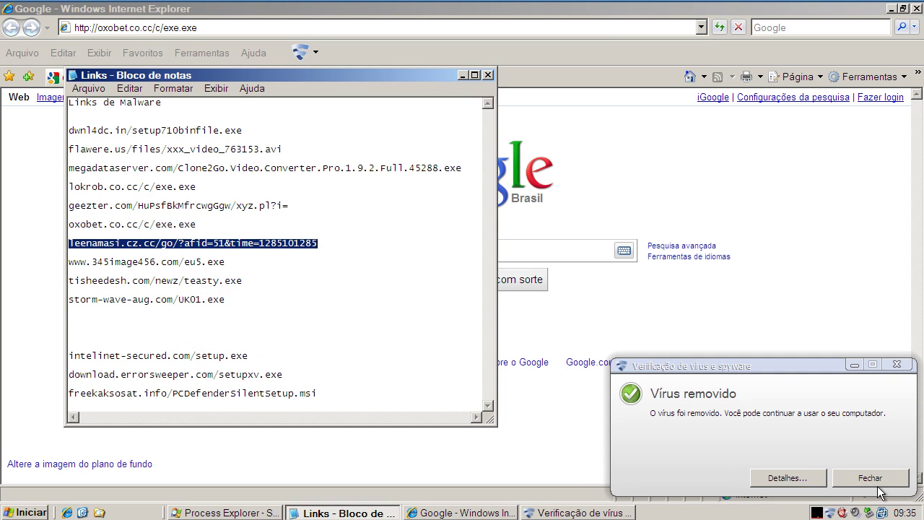
{"action": "left_click", "coordinate": [870, 478]}
{"action": "left_click", "coordinate": [327, 37]}
{"action": "left_click_drag", "start_coordinate": [285, 29], "coordinate": [74, 29]}
{"action": "key", "text": "ctrl+v"}
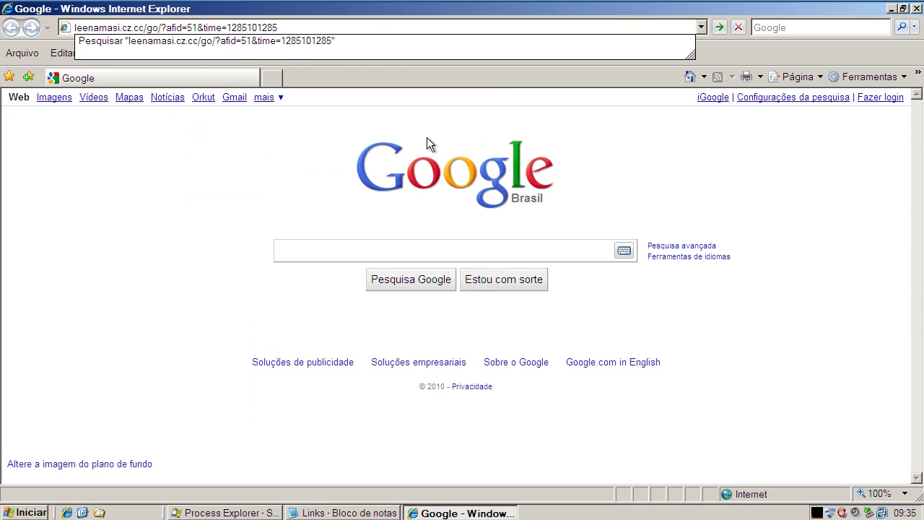
{"action": "key", "text": "Return"}
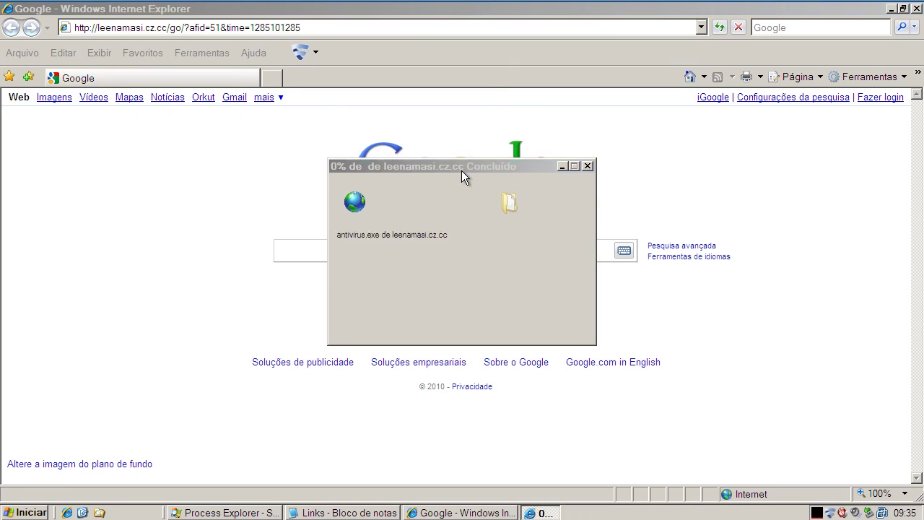
{"action": "left_click", "coordinate": [449, 262]}
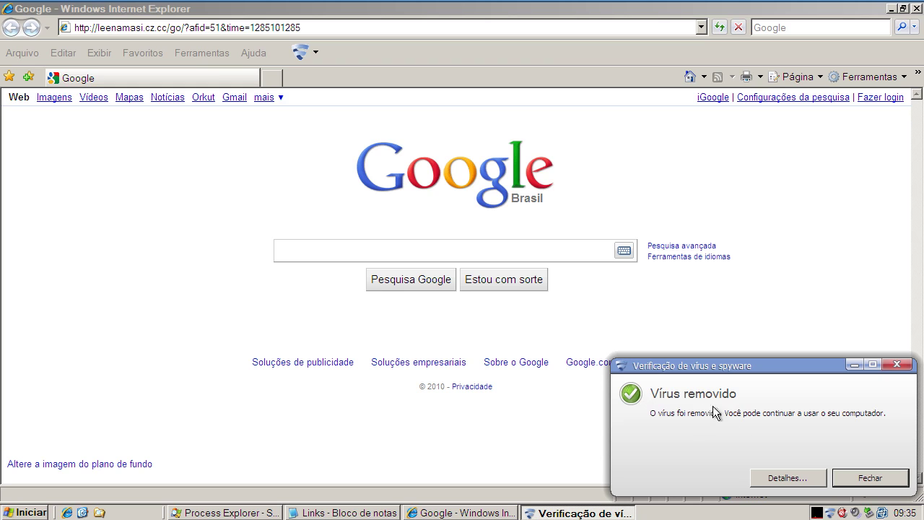
{"action": "left_click", "coordinate": [882, 479]}
{"action": "left_click", "coordinate": [372, 514]}
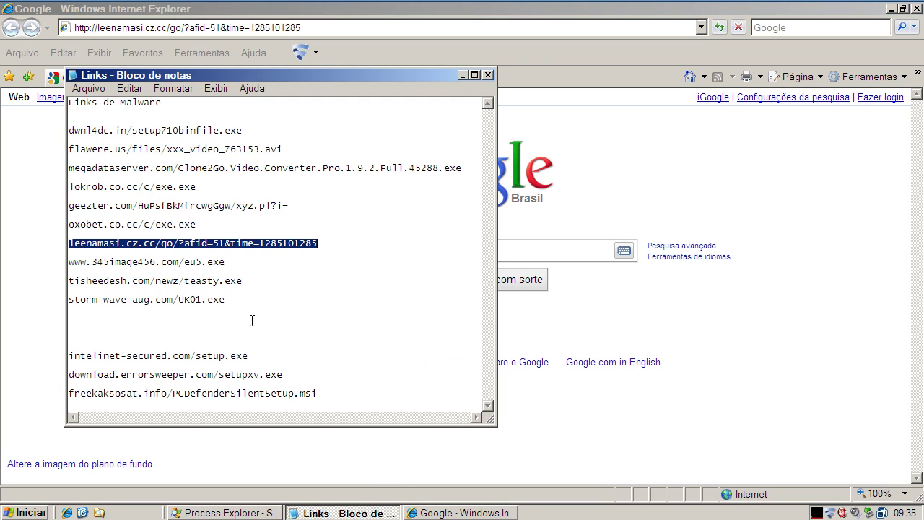
{"action": "key", "text": "Down"}
{"action": "double_click", "coordinate": [203, 262]}
{"action": "right_click", "coordinate": [204, 261]}
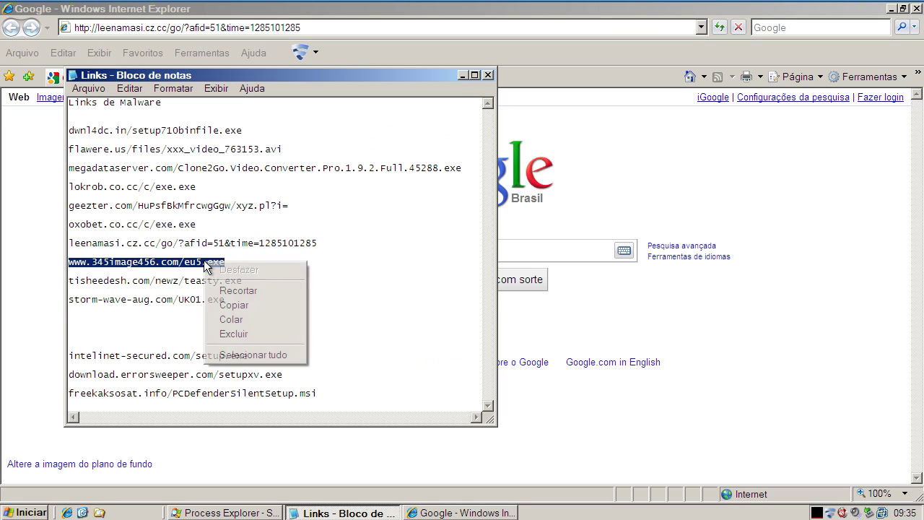
{"action": "left_click", "coordinate": [231, 305]}
{"action": "left_click", "coordinate": [124, 27]}
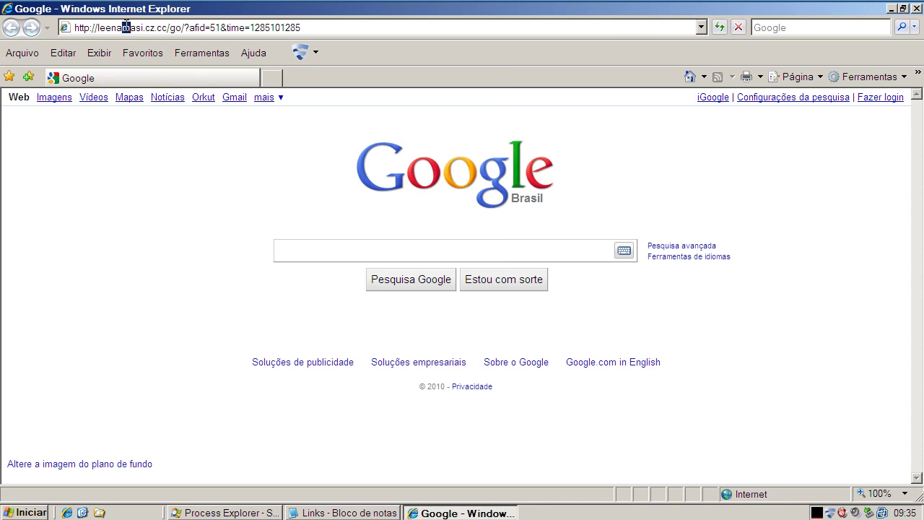
{"action": "key", "text": "ctrl+v"}
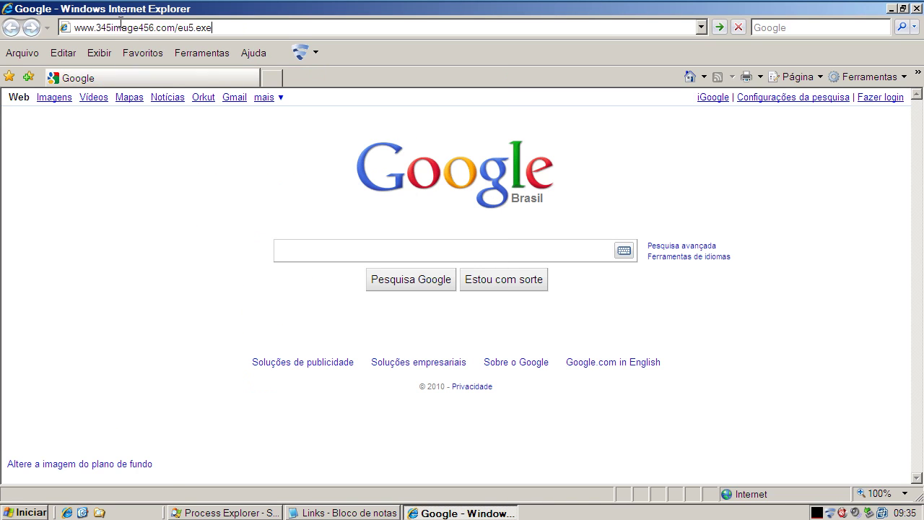
{"action": "key", "text": "Return"}
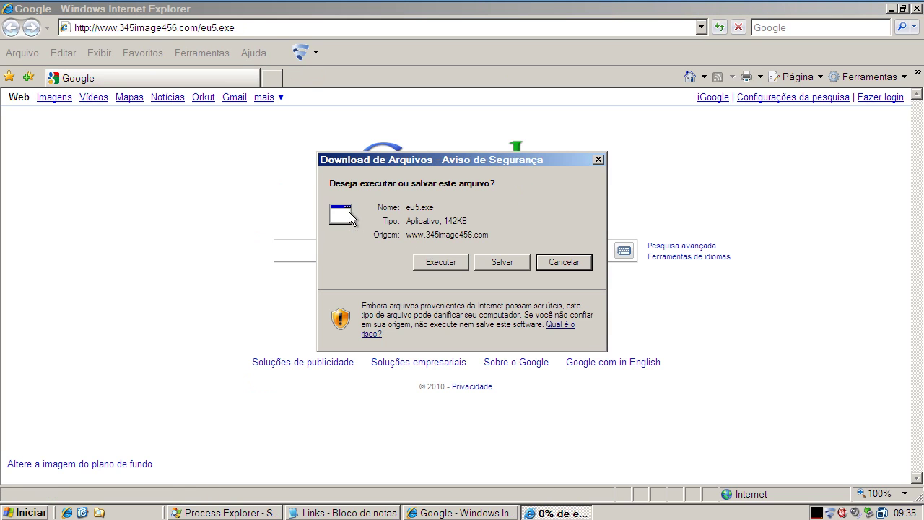
{"action": "left_click", "coordinate": [439, 261]}
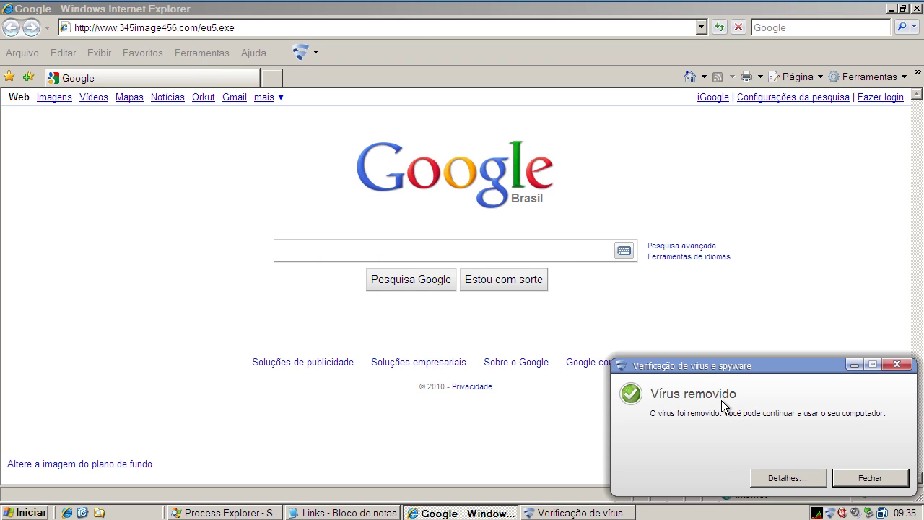
{"action": "left_click", "coordinate": [891, 478]}
Load tisheedesh.com/newz/teasty.exe from the Links file in Internet Explorer and run the download
{"action": "left_click", "coordinate": [374, 514]}
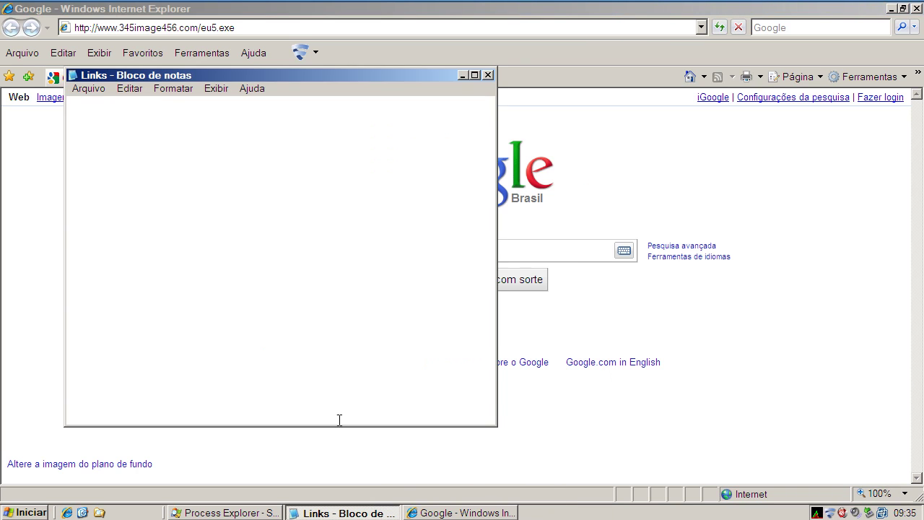
{"action": "left_click", "coordinate": [195, 285]}
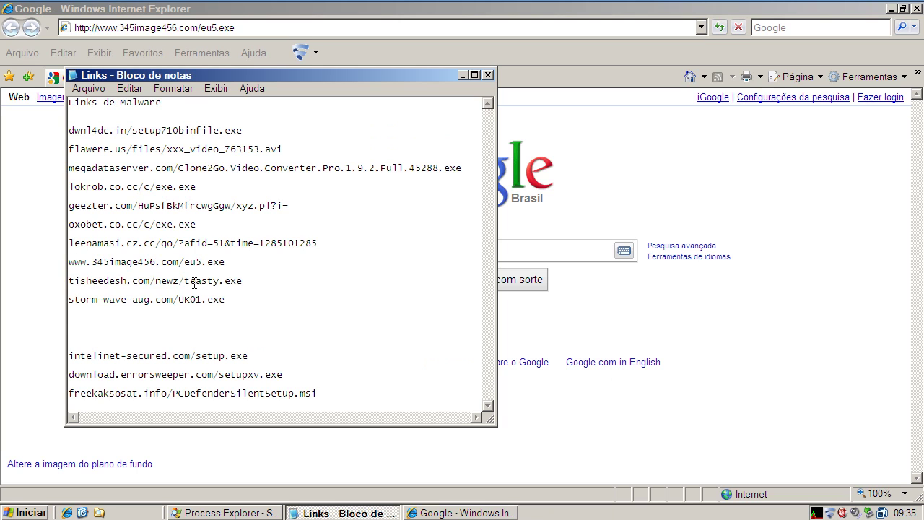
{"action": "double_click", "coordinate": [195, 283]}
{"action": "right_click", "coordinate": [195, 282]}
{"action": "left_click", "coordinate": [229, 327]}
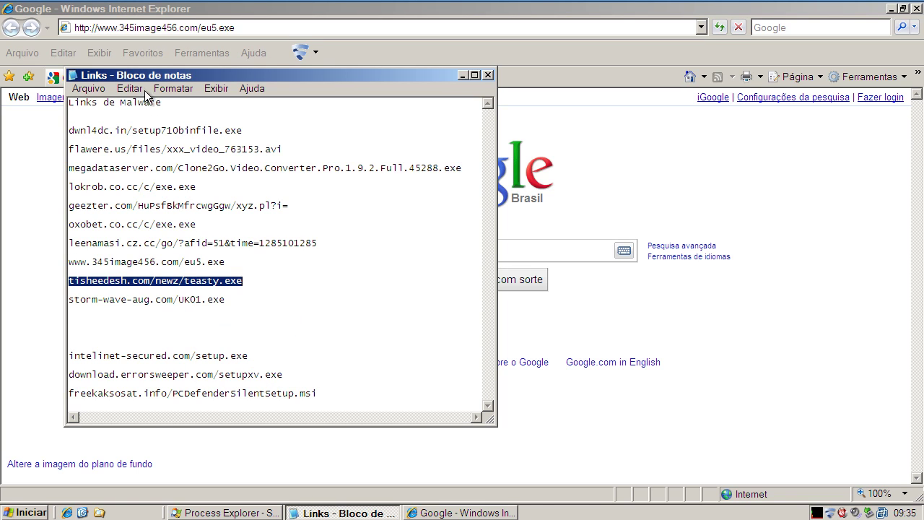
{"action": "left_click", "coordinate": [144, 27]}
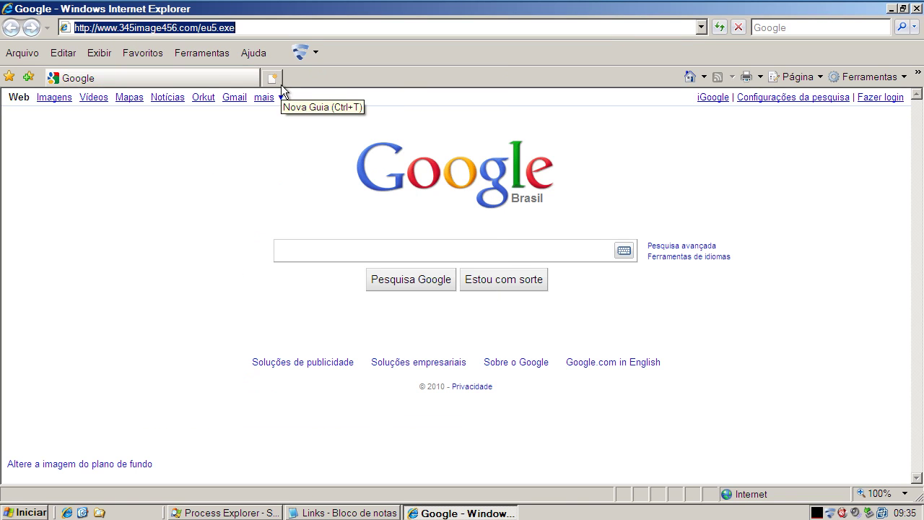
{"action": "key", "text": "ctrl+v"}
{"action": "key", "text": "Return"}
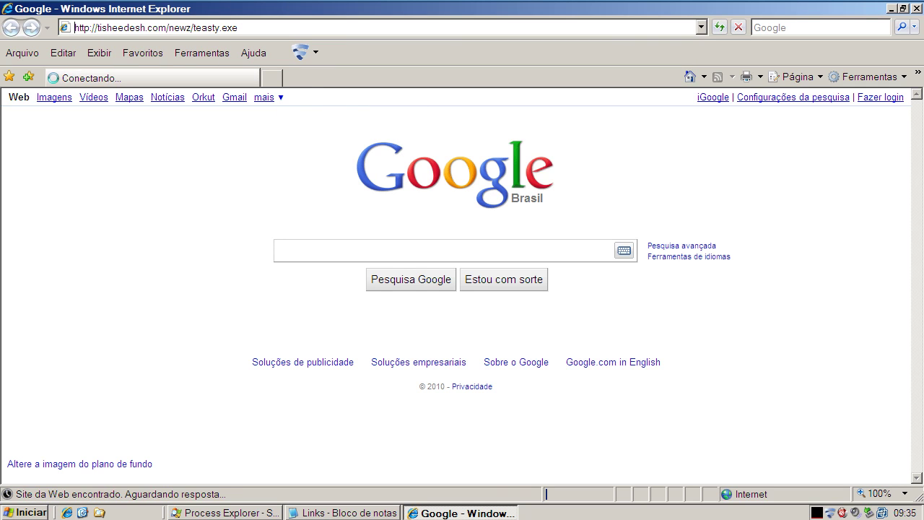
{"action": "left_click", "coordinate": [416, 265]}
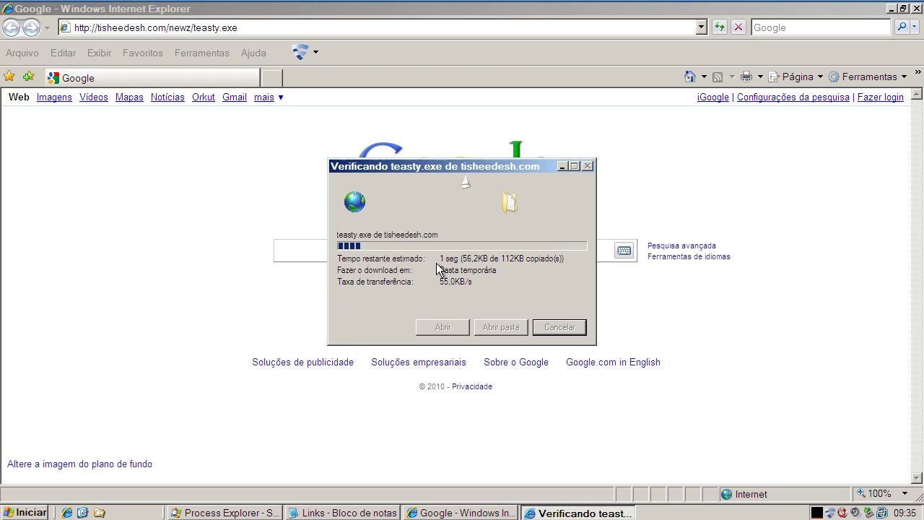
Expand the details of the DeepGuard notice for teasty[1].exe, and close it along with the Windows error message
{"action": "left_click", "coordinate": [499, 249]}
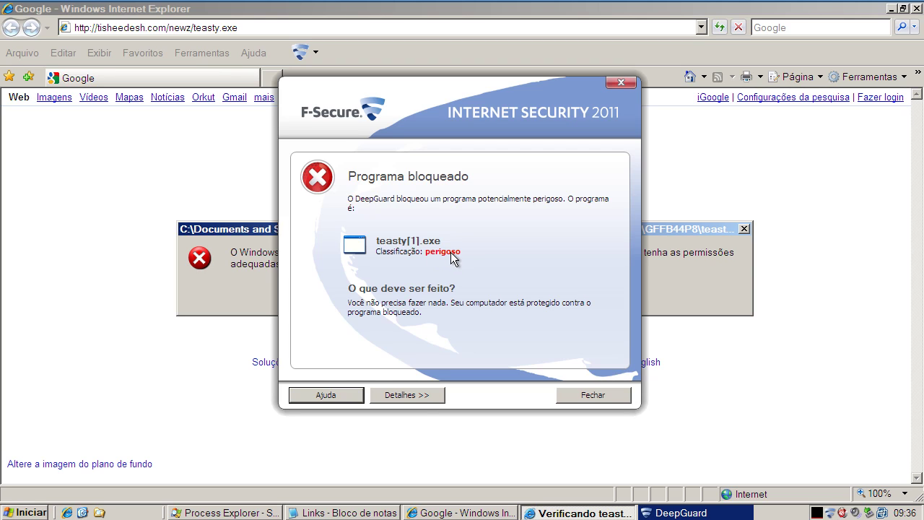
{"action": "left_click", "coordinate": [422, 397]}
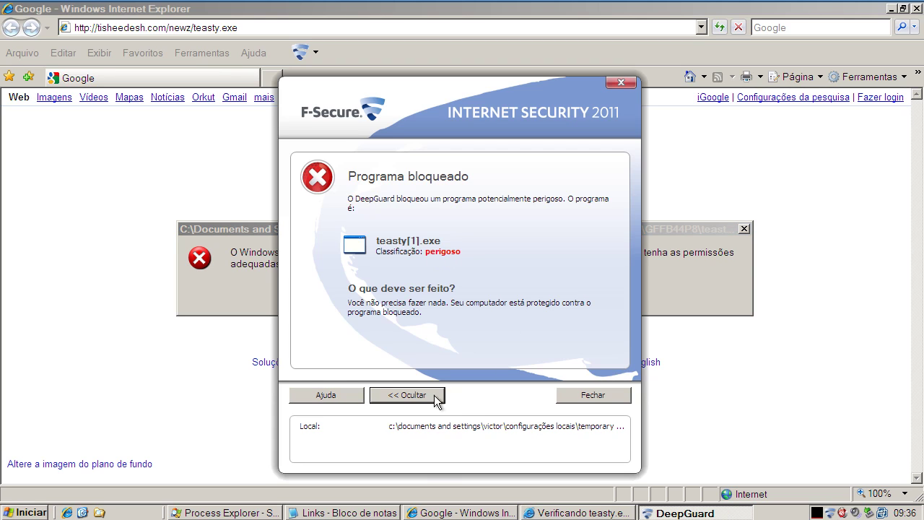
{"action": "left_click", "coordinate": [587, 394]}
{"action": "left_click", "coordinate": [439, 291]}
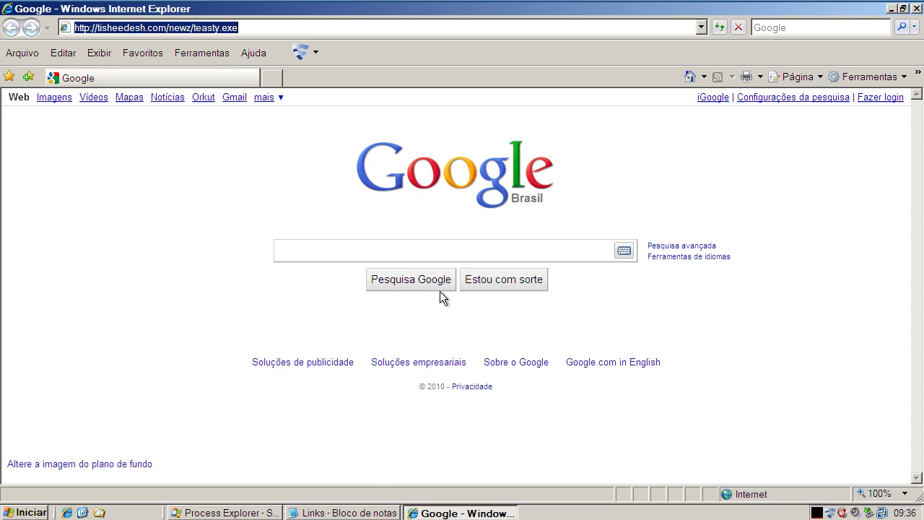
Load storm-wave-aug.com/UK01.exe from the Links file in Internet Explorer
{"action": "left_click", "coordinate": [346, 513]}
{"action": "left_click", "coordinate": [117, 298]}
{"action": "double_click", "coordinate": [115, 299]}
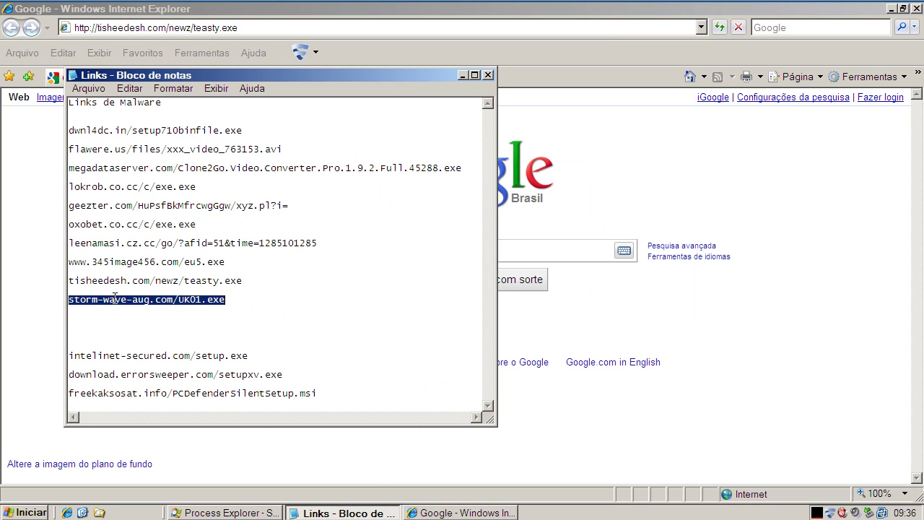
{"action": "right_click", "coordinate": [115, 299]}
{"action": "left_click", "coordinate": [135, 344]}
{"action": "left_click", "coordinate": [80, 27]}
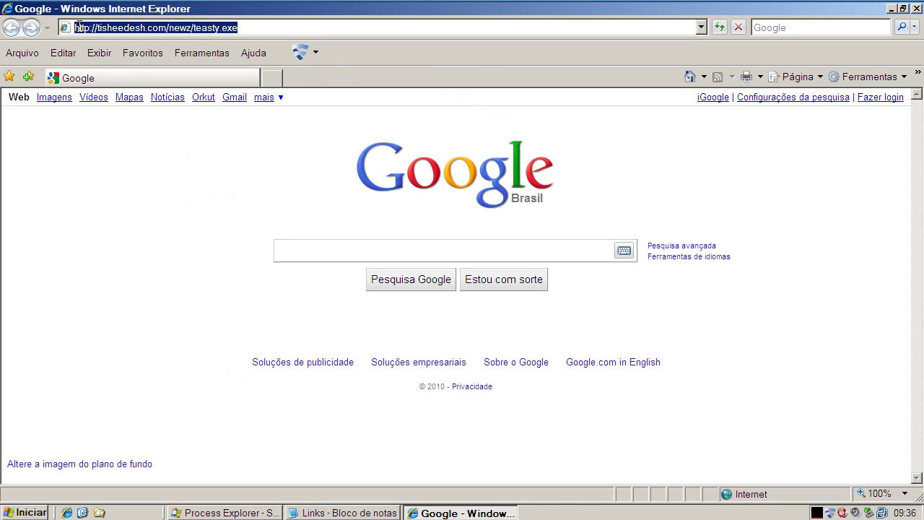
{"action": "key", "text": "ctrl+v"}
{"action": "key", "text": "Return"}
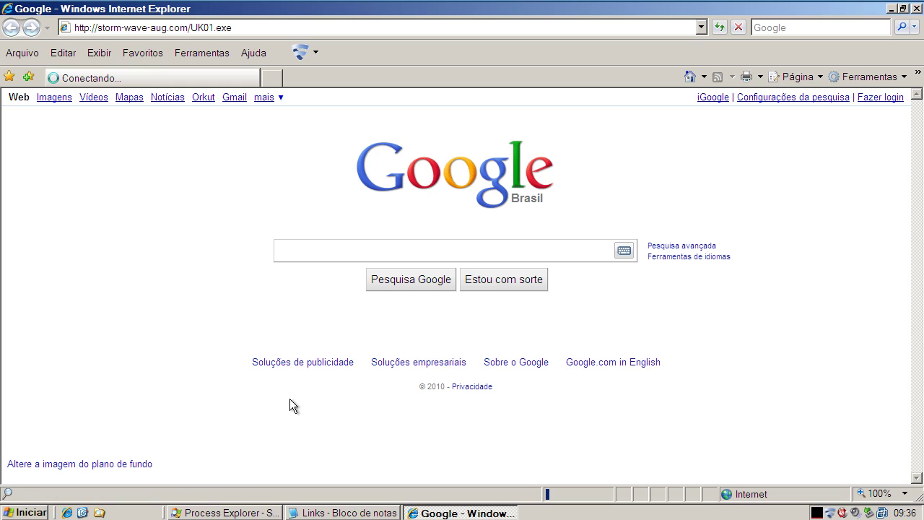
Copy the address intelinet-secured.com/setup.exe from the Links file and minimize the file
{"action": "left_click", "coordinate": [339, 513]}
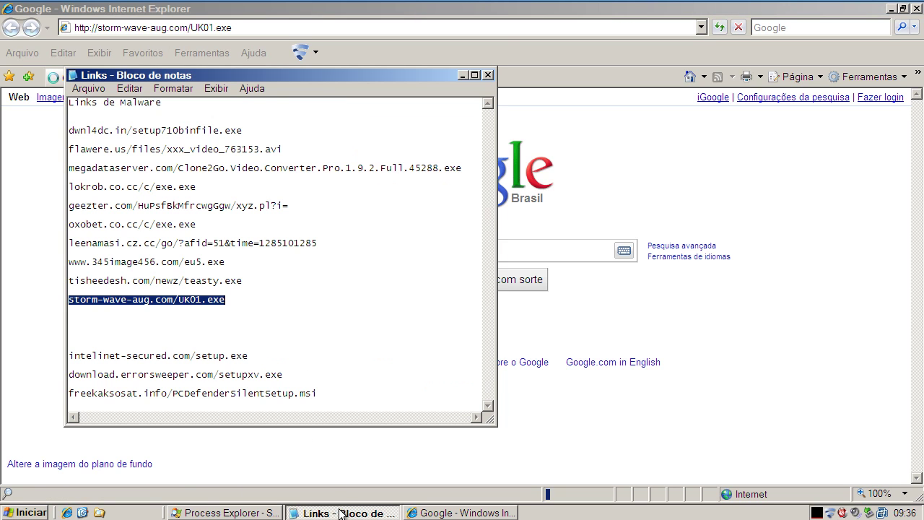
{"action": "left_click", "coordinate": [461, 75]}
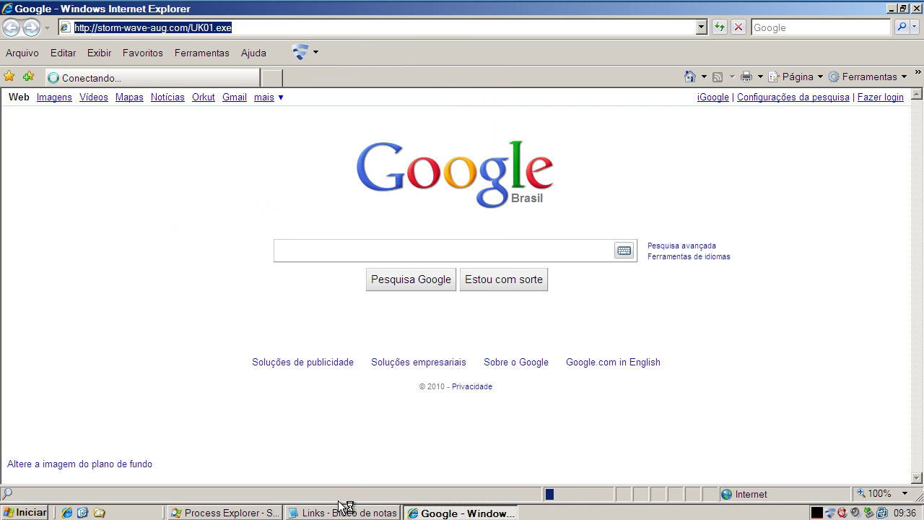
{"action": "left_click", "coordinate": [337, 512]}
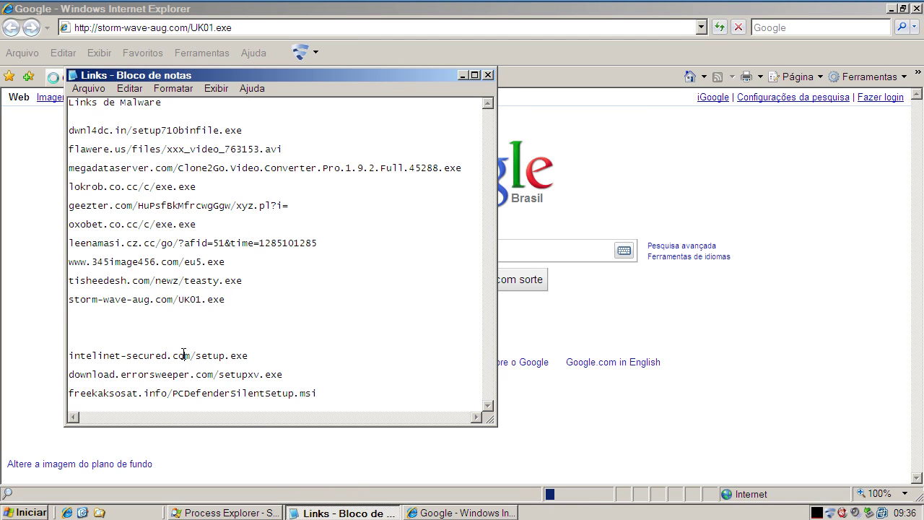
{"action": "double_click", "coordinate": [186, 358]}
{"action": "right_click", "coordinate": [185, 358]}
{"action": "left_click", "coordinate": [212, 398]}
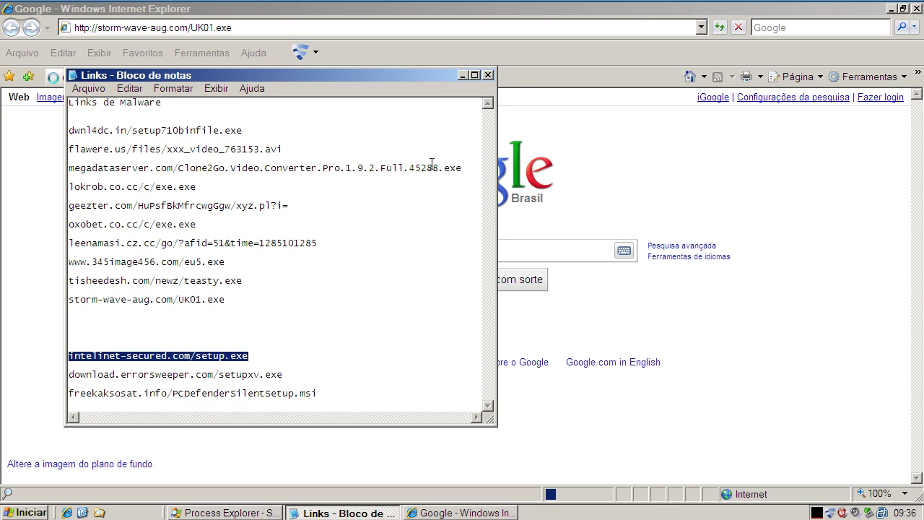
{"action": "left_click", "coordinate": [465, 77]}
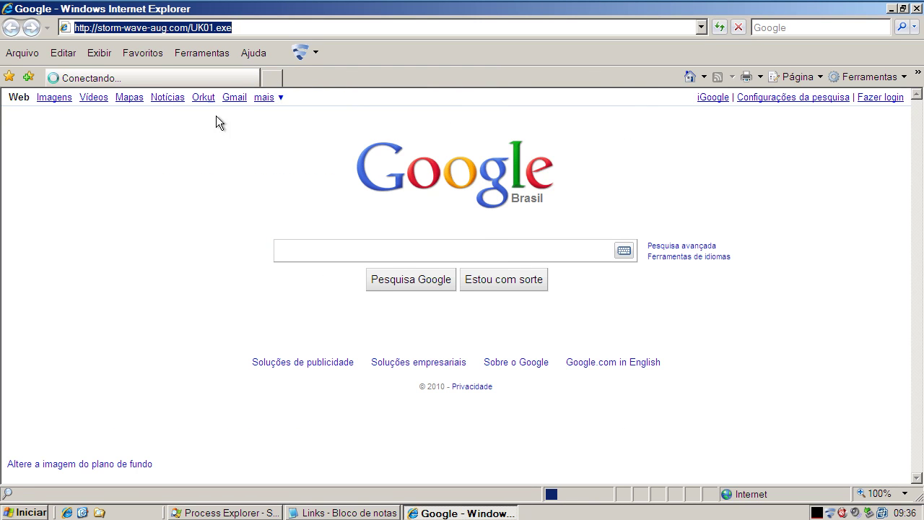
Load intelinet-secured.com/setup.exe in a new Internet Explorer tab and close the Google tab
{"action": "left_click", "coordinate": [273, 79]}
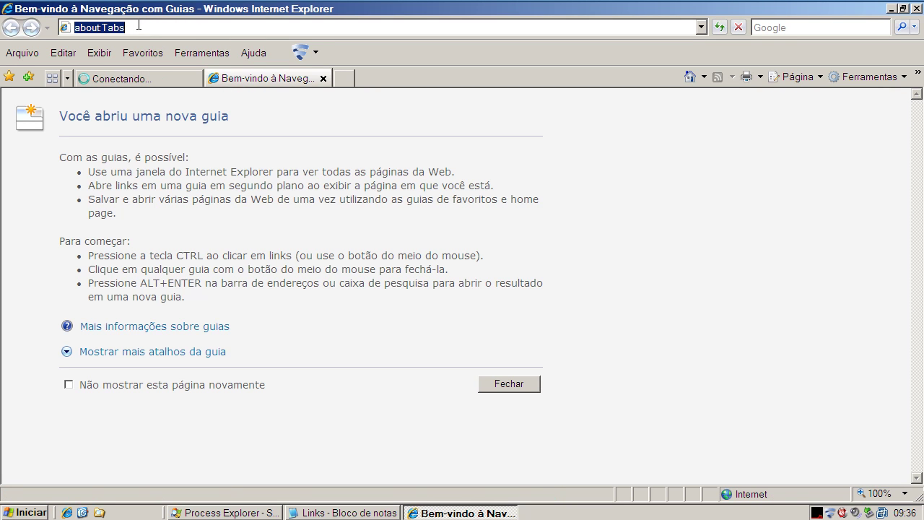
{"action": "key", "text": "ctrl+v"}
{"action": "key", "text": "Return"}
{"action": "key", "text": "Escape"}
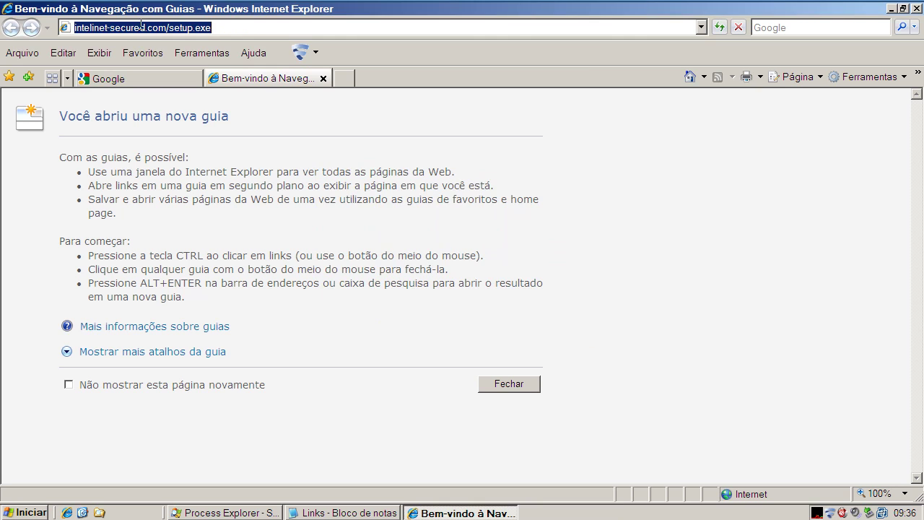
{"action": "left_click", "coordinate": [151, 76]}
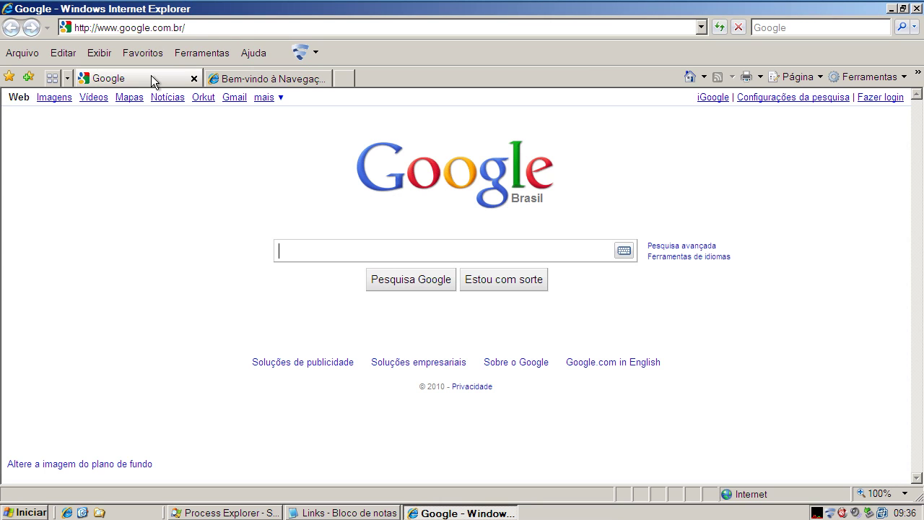
{"action": "left_click", "coordinate": [193, 78]}
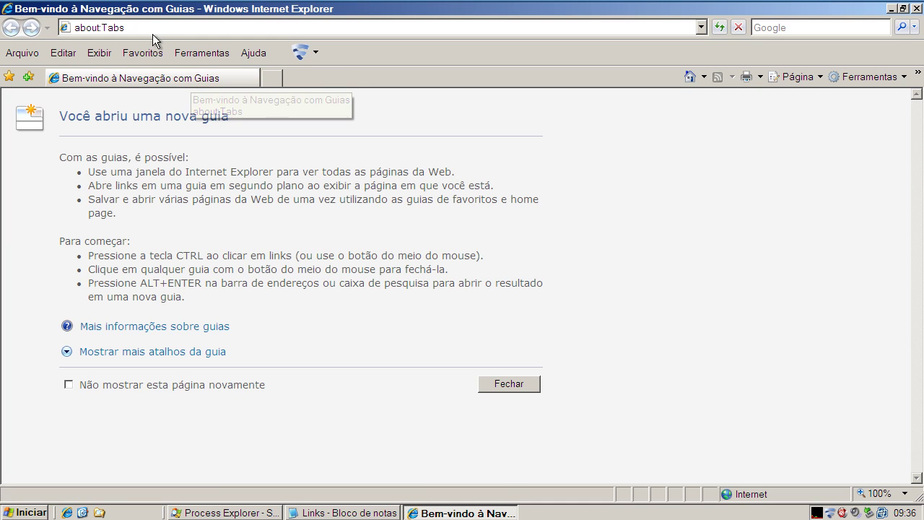
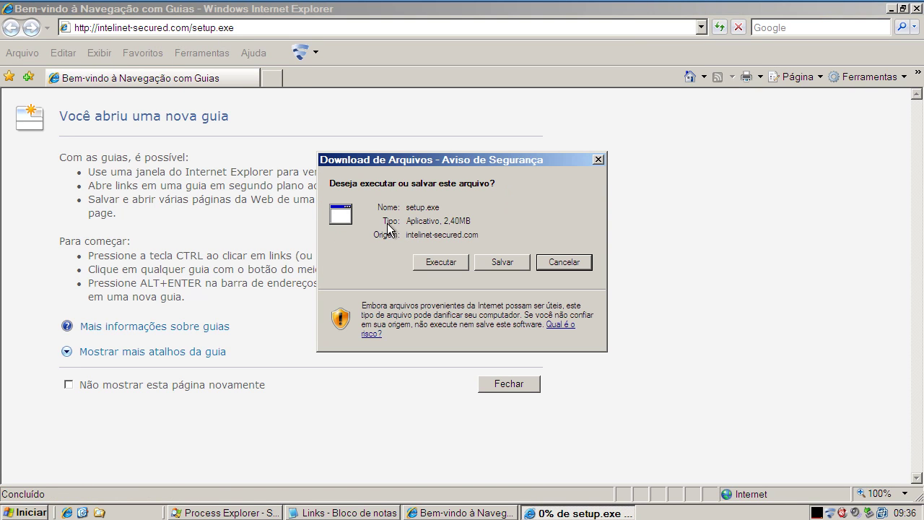
Run the setup.exe download from intelinet-secured.com, closing the browser window and allowing the Intelinet software to execute
{"action": "left_click", "coordinate": [443, 262]}
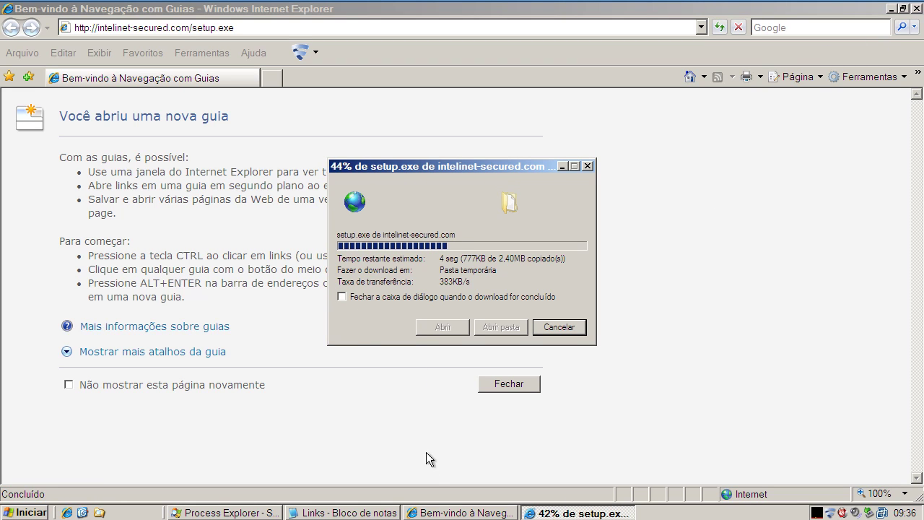
{"action": "right_click", "coordinate": [446, 513]}
{"action": "left_click", "coordinate": [477, 500]}
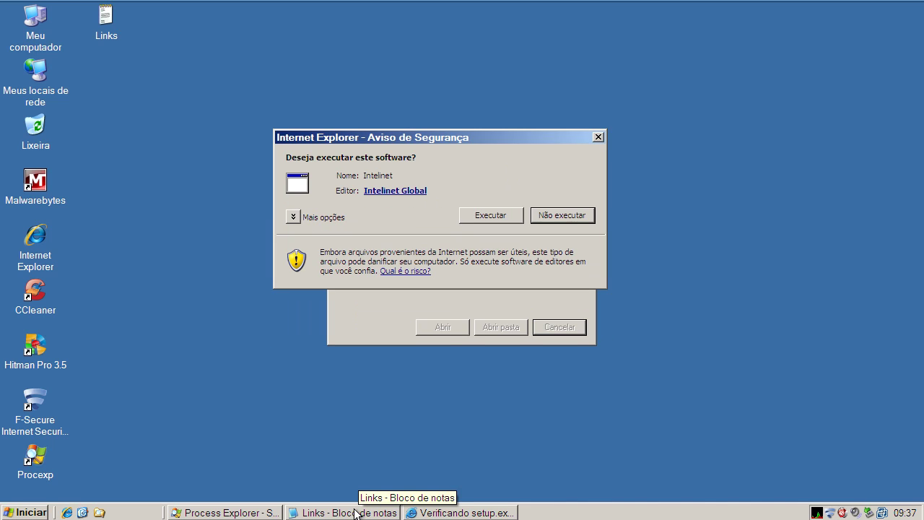
{"action": "left_click", "coordinate": [509, 211]}
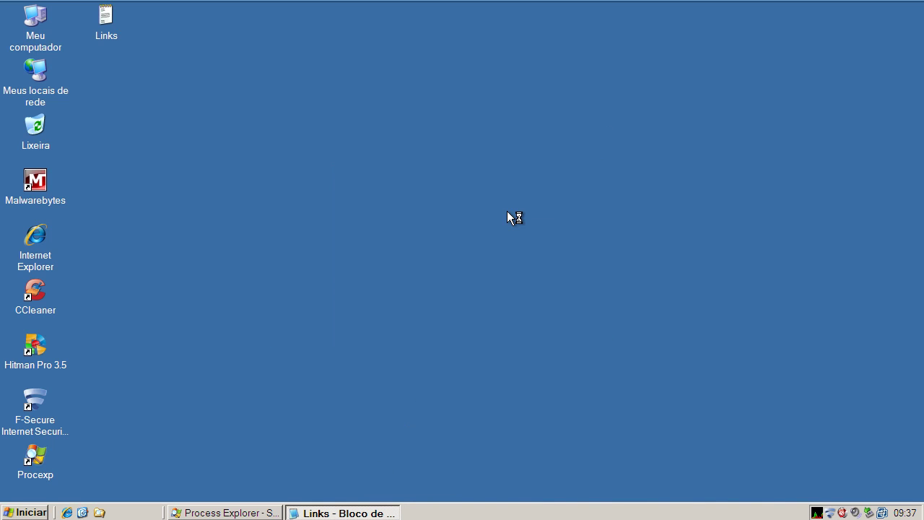
Install Intelinet in the default folder, accepting the license agreement and adding a desktop icon, and launch it on finishing
{"action": "left_click", "coordinate": [542, 372]}
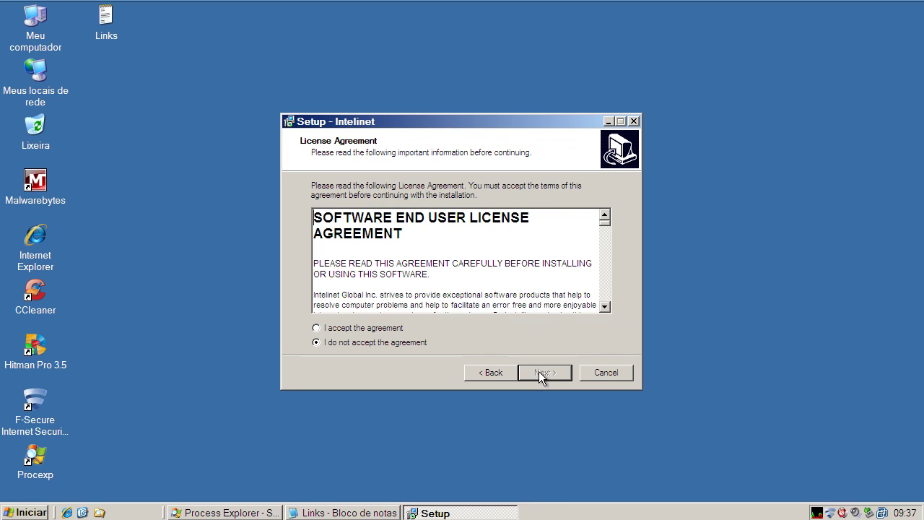
{"action": "left_click", "coordinate": [388, 329]}
{"action": "left_click", "coordinate": [553, 373]}
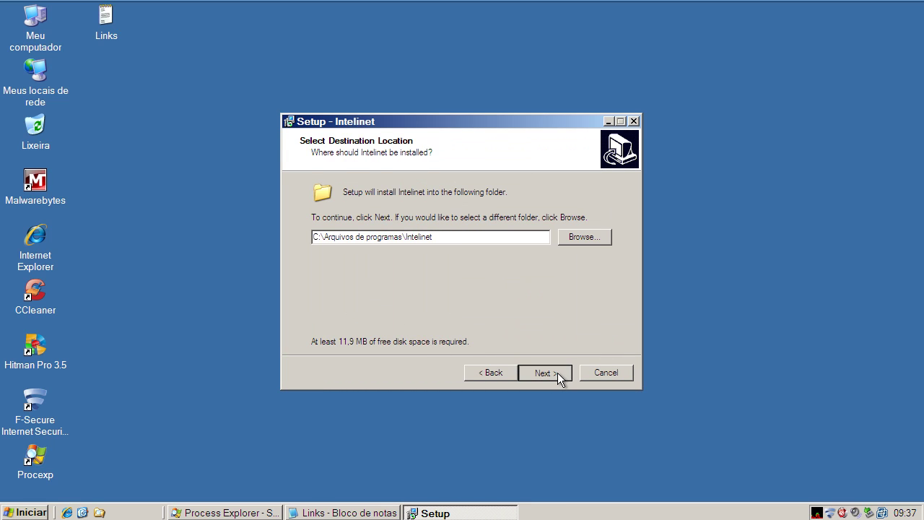
{"action": "left_click", "coordinate": [557, 373]}
{"action": "left_click", "coordinate": [558, 372]}
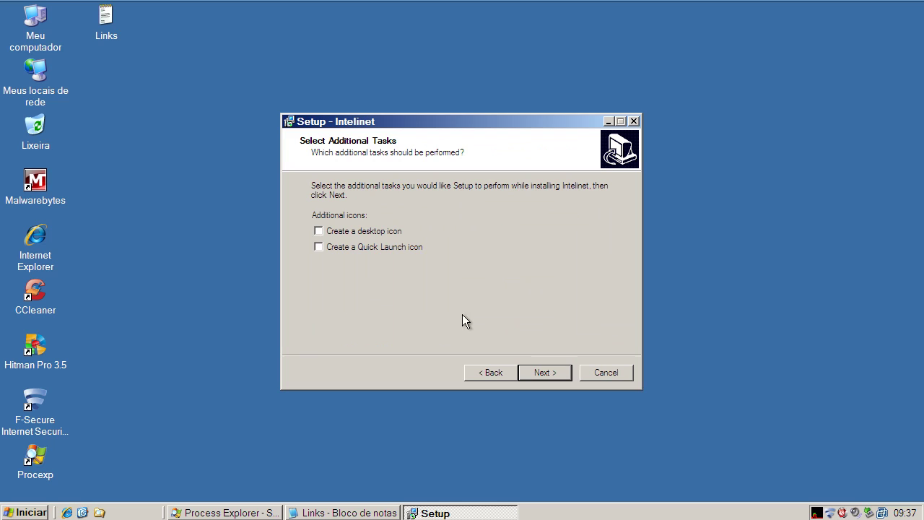
{"action": "left_click", "coordinate": [331, 235]}
{"action": "left_click", "coordinate": [545, 370]}
{"action": "left_click", "coordinate": [545, 373]}
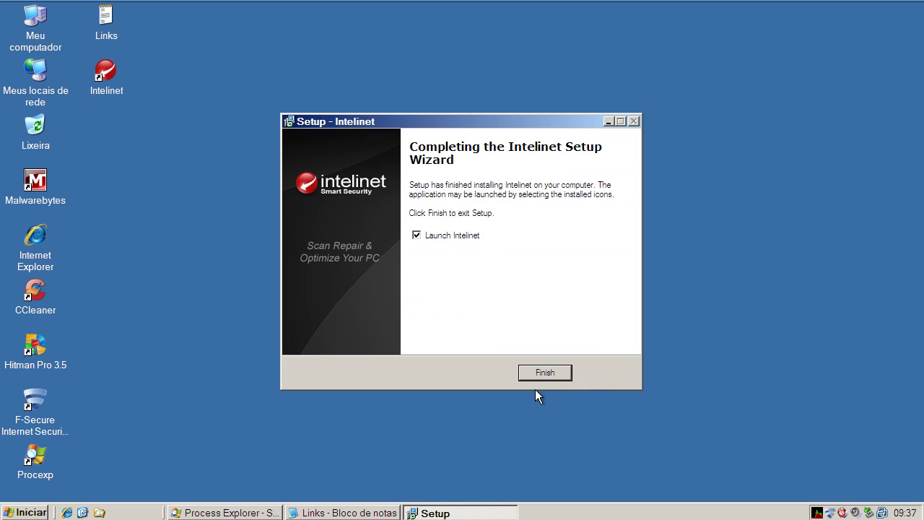
{"action": "left_click", "coordinate": [538, 374]}
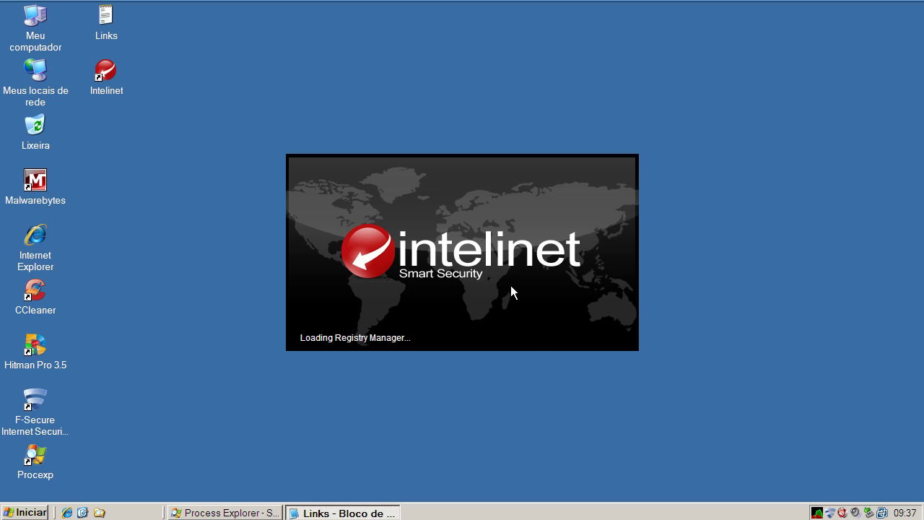
Kill the Intelinet.exe process in Process Explorer and minimize the window
{"action": "left_click", "coordinate": [237, 514]}
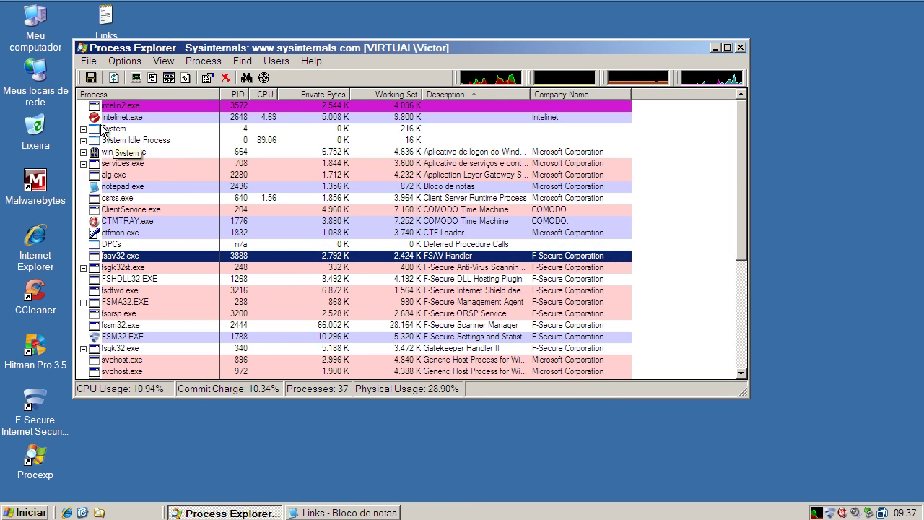
{"action": "left_click", "coordinate": [103, 118]}
{"action": "right_click", "coordinate": [103, 120]}
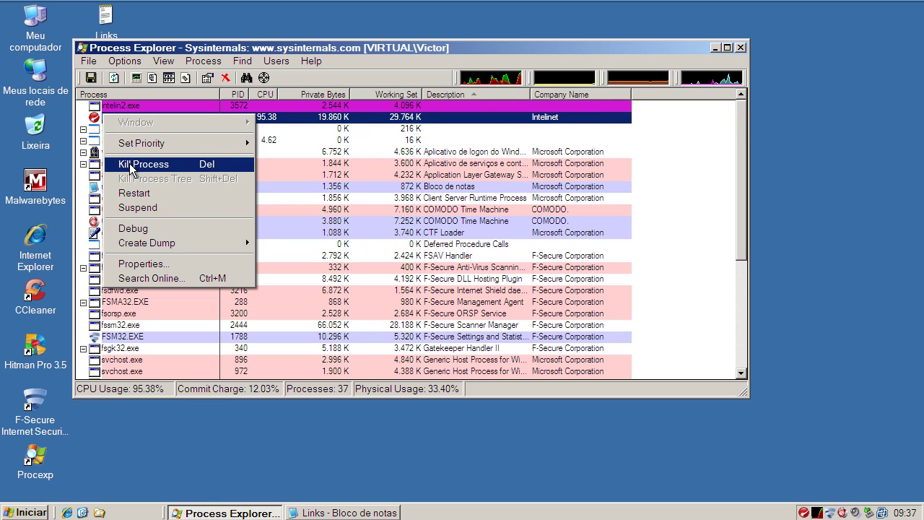
{"action": "left_click", "coordinate": [122, 123]}
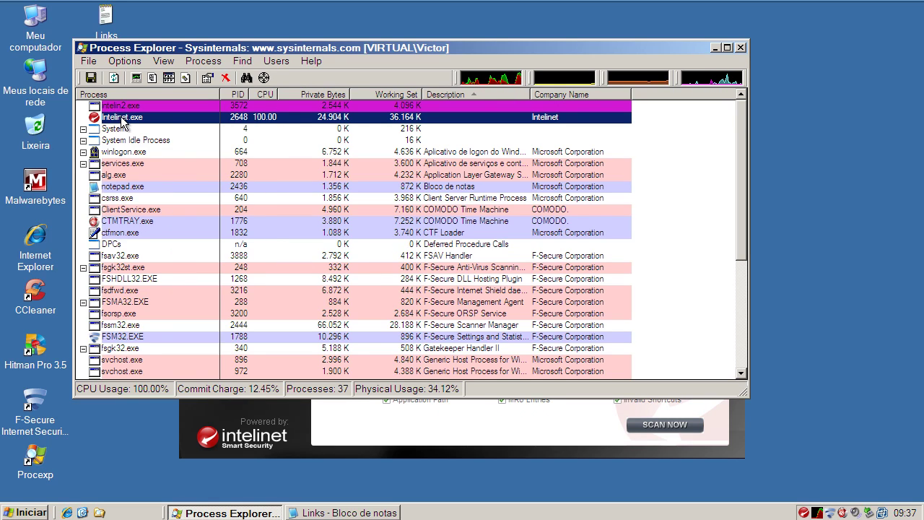
{"action": "right_click", "coordinate": [122, 120]}
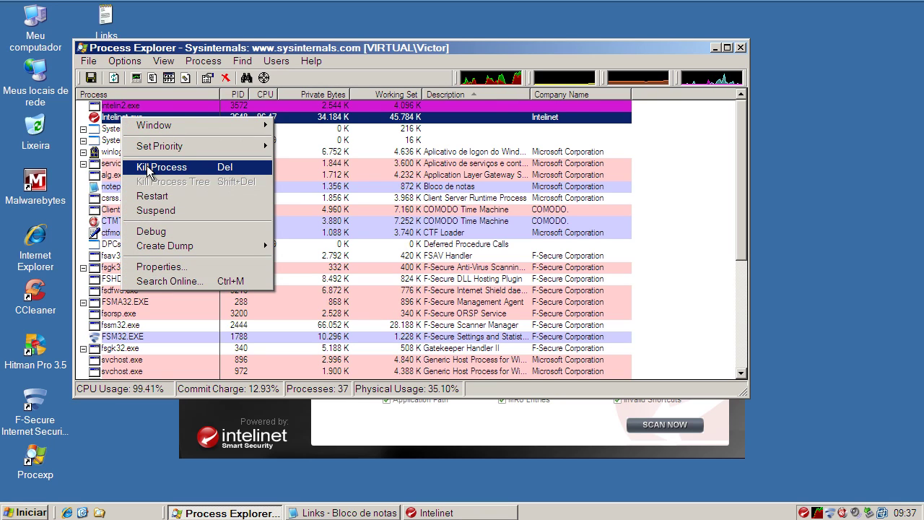
{"action": "left_click", "coordinate": [147, 167]}
{"action": "left_click", "coordinate": [422, 294]}
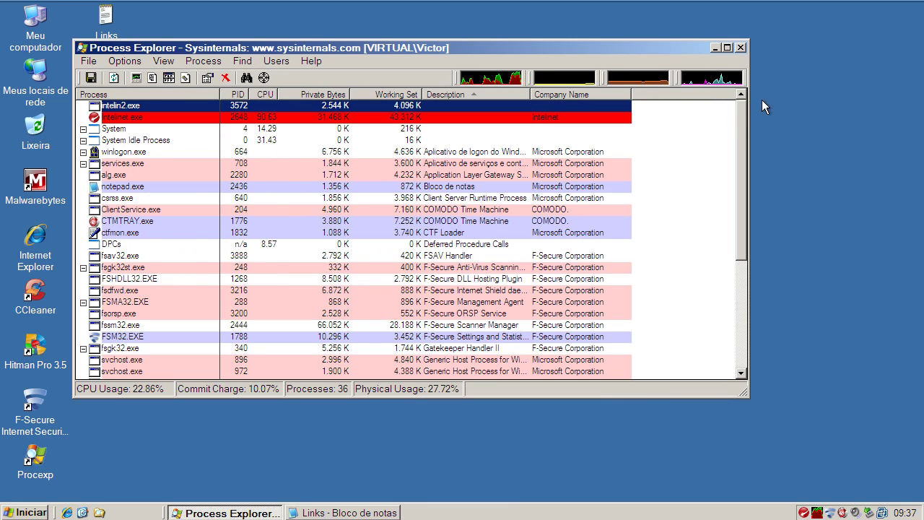
{"action": "left_click", "coordinate": [715, 48]}
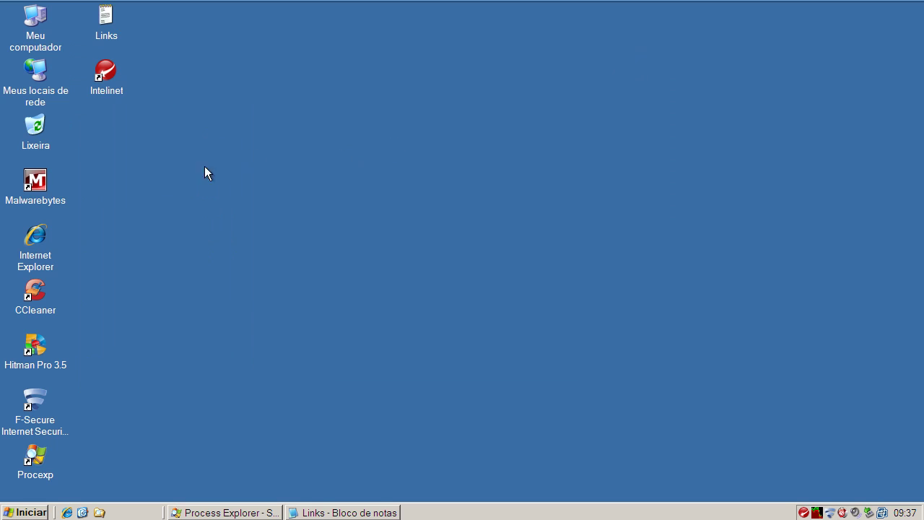
Copy the download.errorsweeper.com/setupxv.exe link from the Links note and load it in a new Internet Explorer window
{"action": "left_click", "coordinate": [311, 512]}
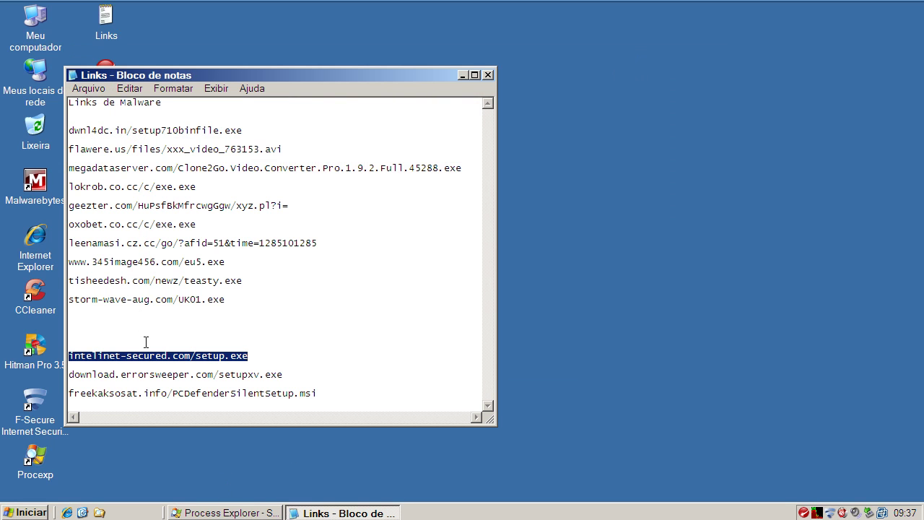
{"action": "double_click", "coordinate": [157, 375]}
{"action": "right_click", "coordinate": [157, 376]}
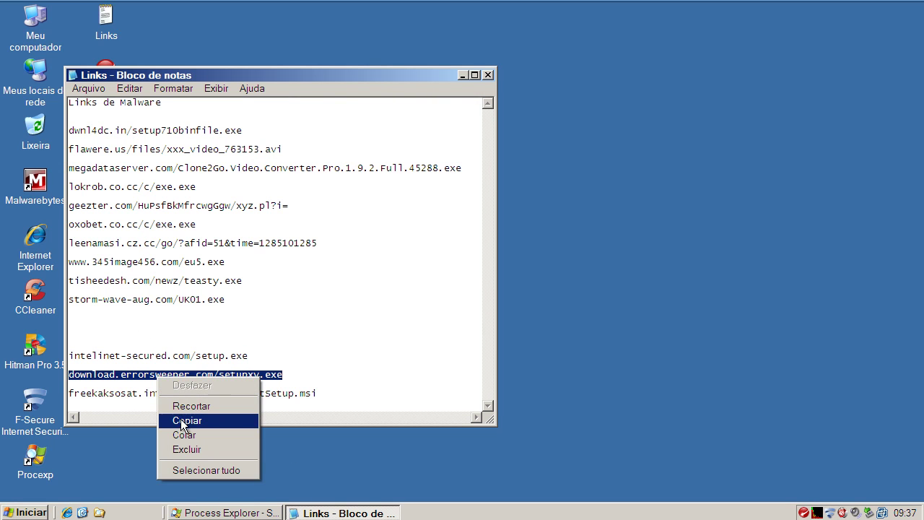
{"action": "left_click", "coordinate": [186, 419]}
{"action": "left_click", "coordinate": [146, 473]}
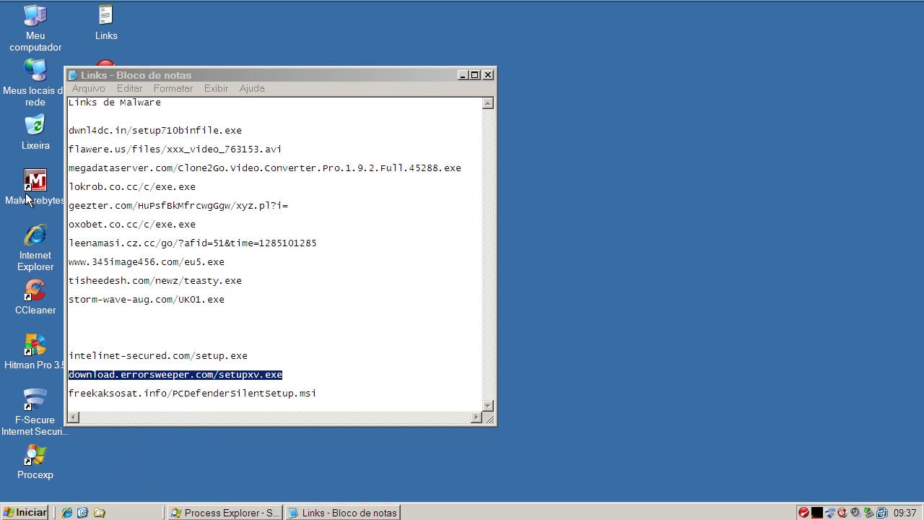
{"action": "left_click", "coordinate": [42, 240]}
{"action": "double_click", "coordinate": [36, 238]}
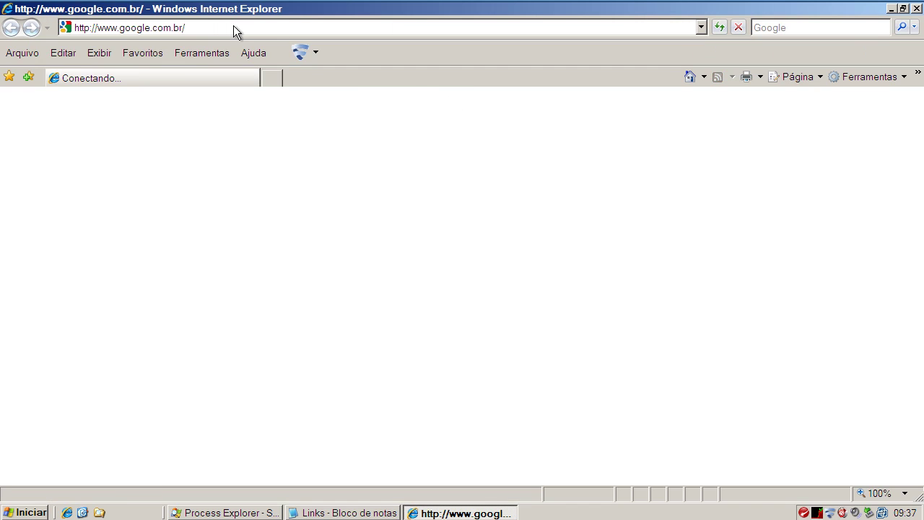
{"action": "left_click", "coordinate": [233, 25]}
{"action": "key", "text": "ctrl+v"}
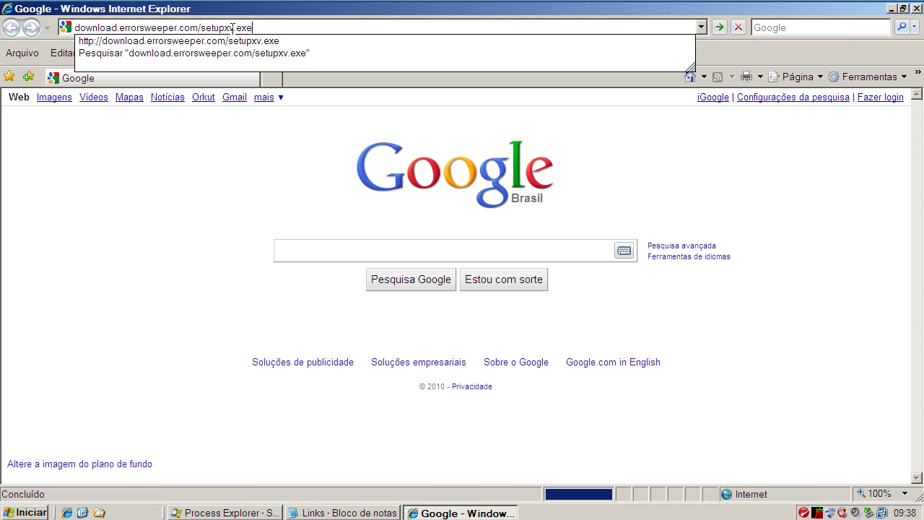
{"action": "key", "text": "Return"}
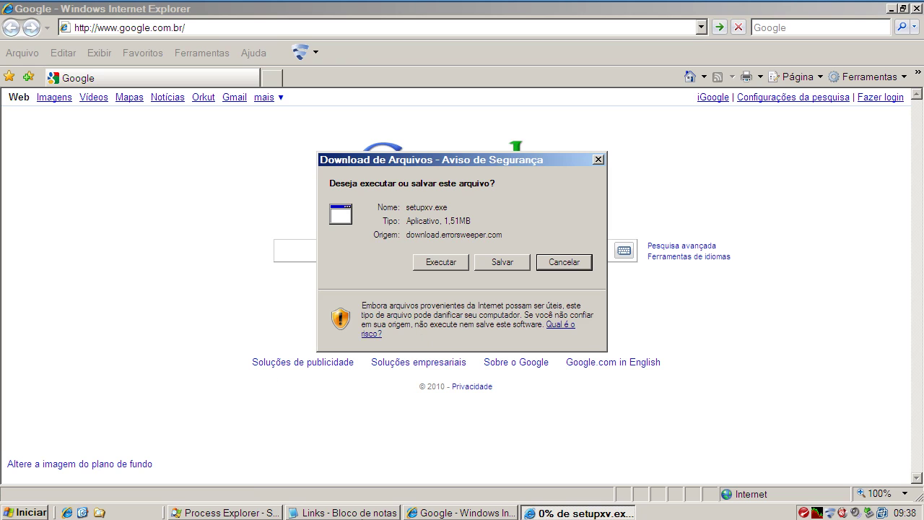
Run the setupxv.exe download with the Links note minimized, closing the F-Secure virus notice and checking the running processes in Process Explorer
{"action": "key", "text": "alt+Tab"}
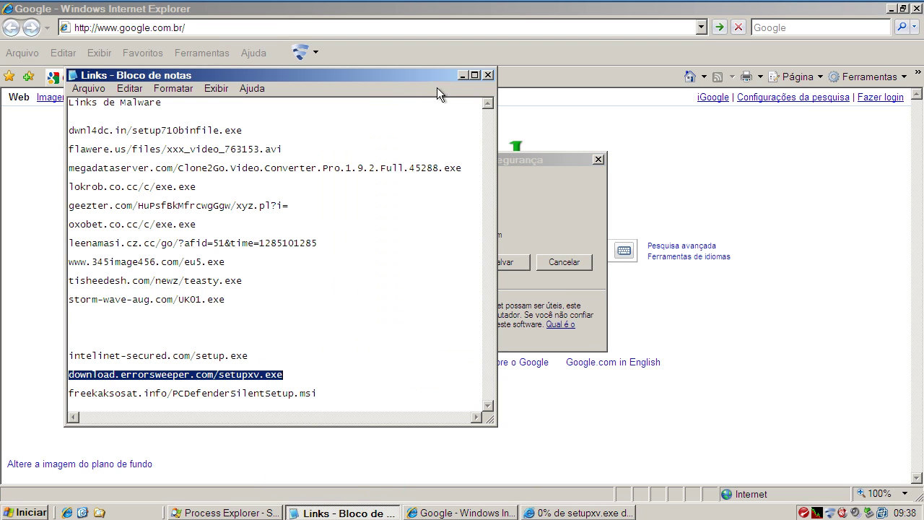
{"action": "left_click", "coordinate": [462, 75]}
{"action": "left_click", "coordinate": [453, 261]}
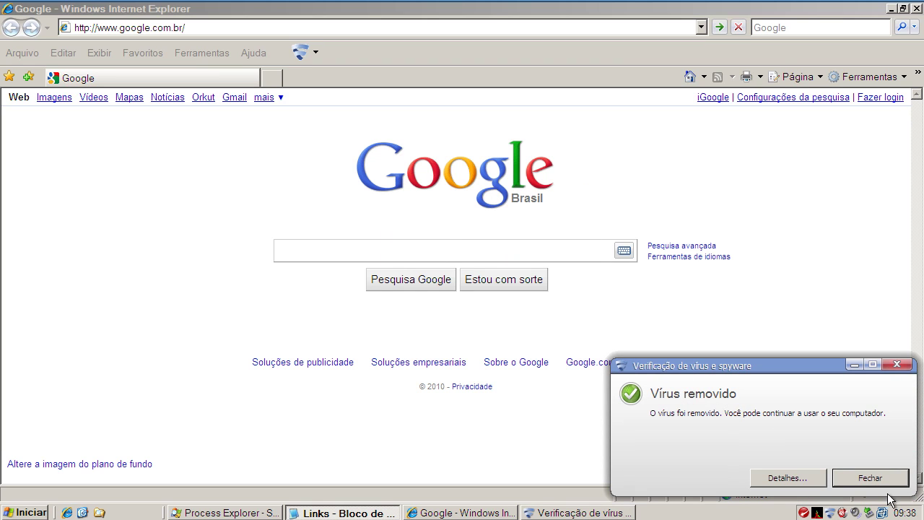
{"action": "left_click", "coordinate": [871, 478]}
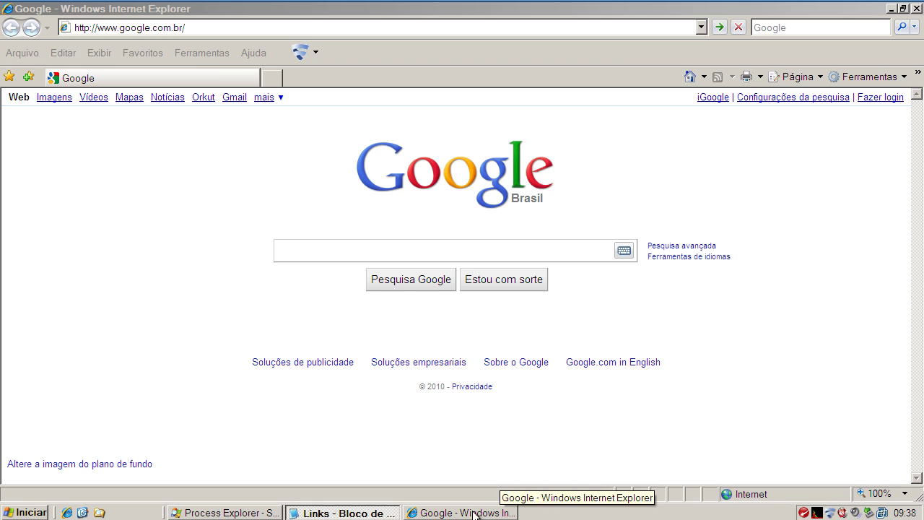
{"action": "left_click", "coordinate": [271, 513]}
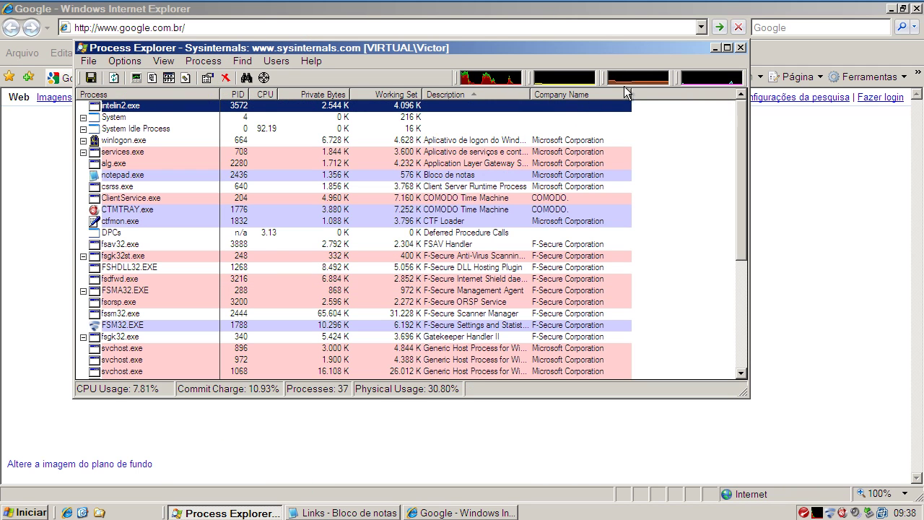
{"action": "left_click", "coordinate": [715, 48]}
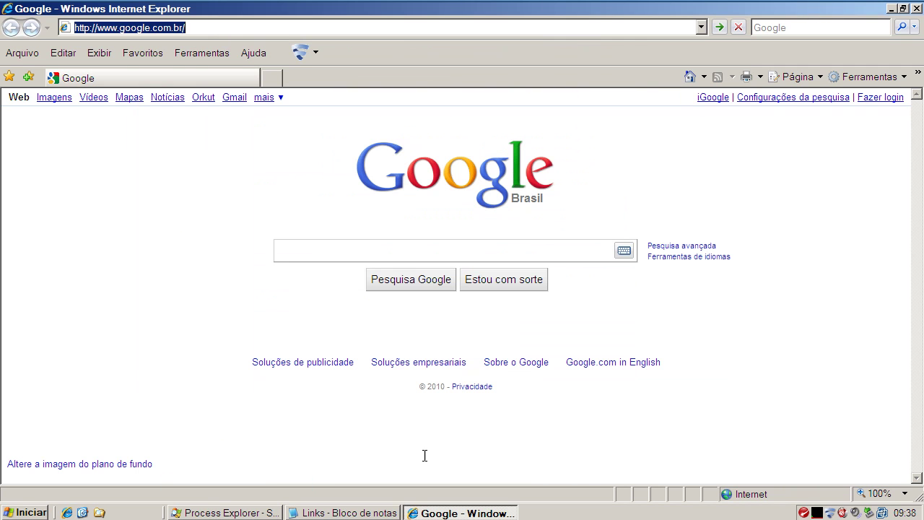
Copy the freekaksosat.info/PCDefenderSilentSetup.msi link from the Links note, close the note, and load the link in Internet Explorer
{"action": "left_click", "coordinate": [381, 511]}
{"action": "double_click", "coordinate": [167, 395]}
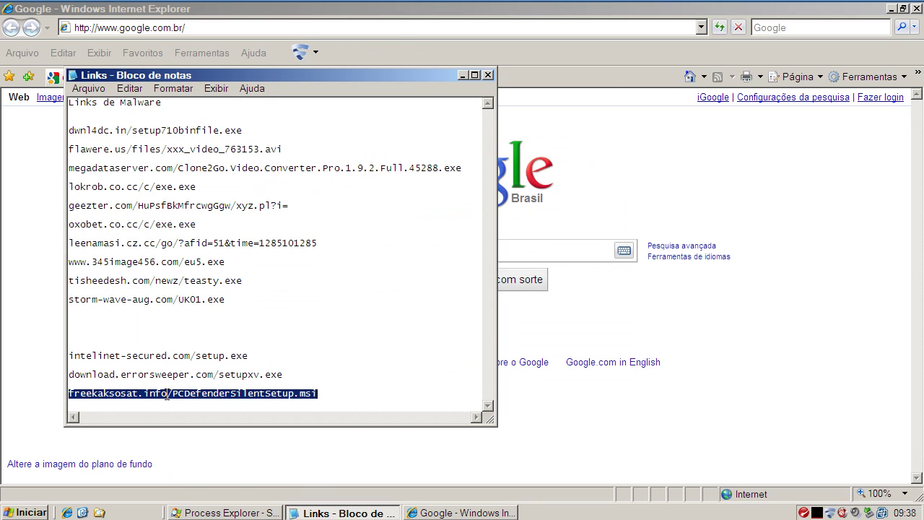
{"action": "right_click", "coordinate": [167, 396]}
{"action": "left_click", "coordinate": [197, 439]}
{"action": "left_click", "coordinate": [489, 75]}
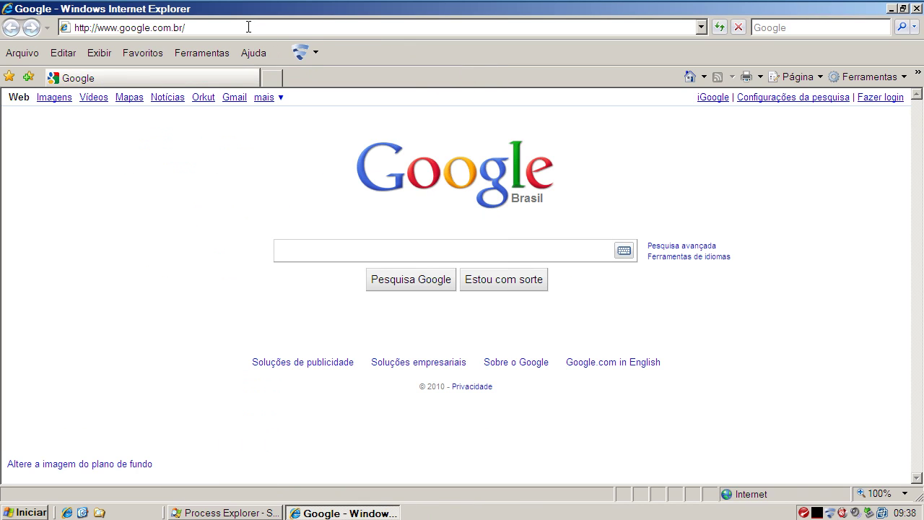
{"action": "left_click", "coordinate": [249, 27]}
{"action": "key", "text": "ctrl+v"}
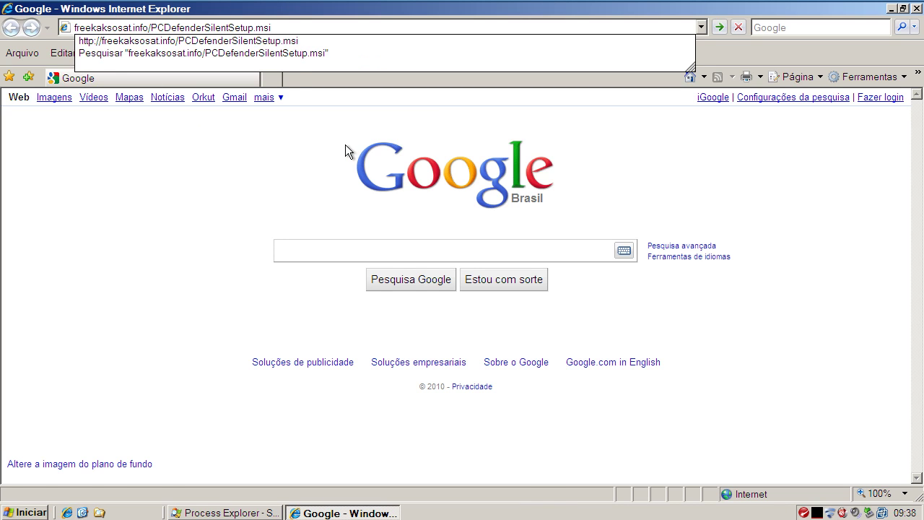
{"action": "key", "text": "Return"}
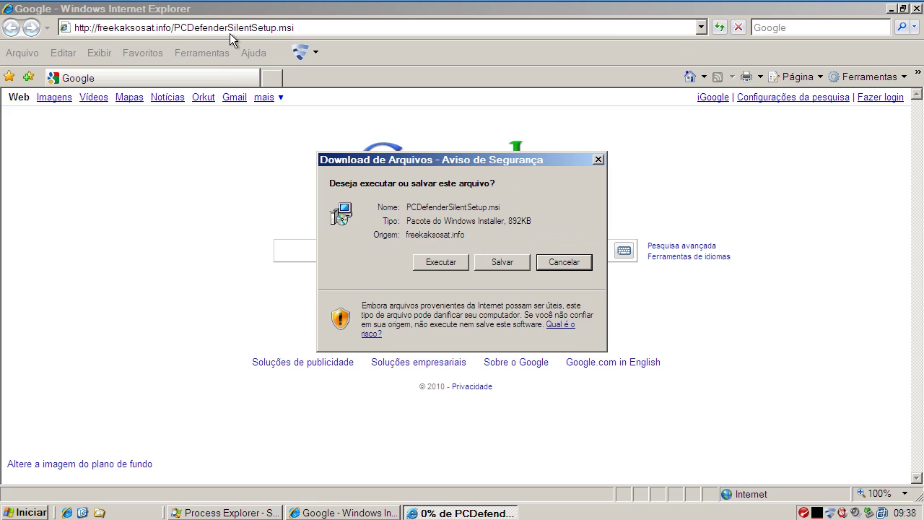
Run the PCDefenderSilentSetup.msi download to install PC Defender, and close the browser window
{"action": "left_click", "coordinate": [440, 262]}
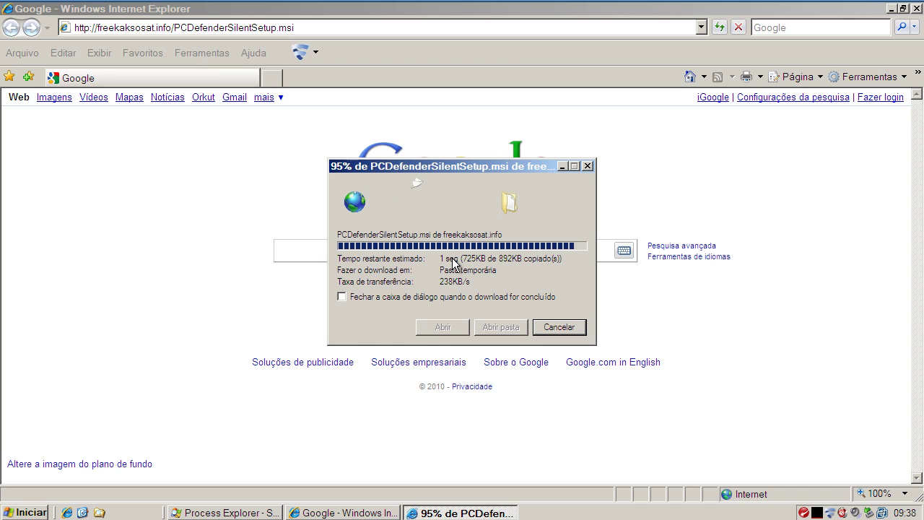
{"action": "left_click", "coordinate": [518, 268]}
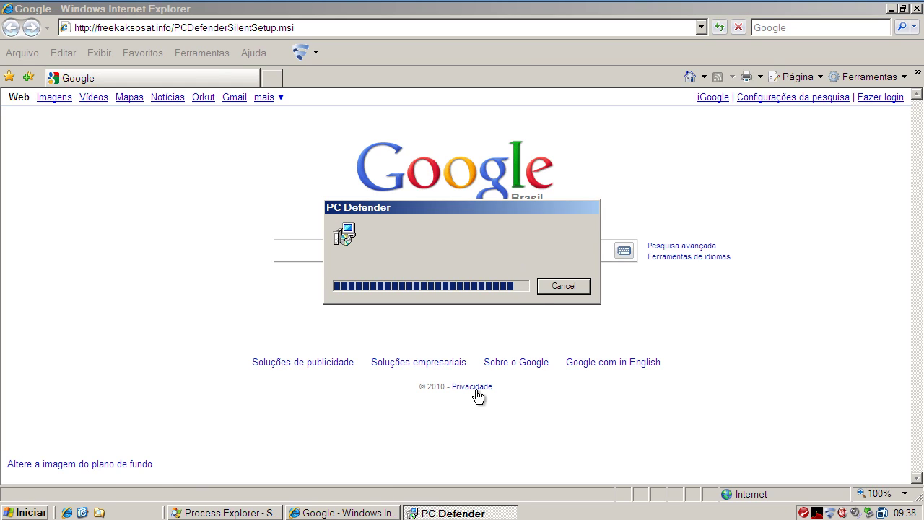
{"action": "left_click", "coordinate": [370, 513]}
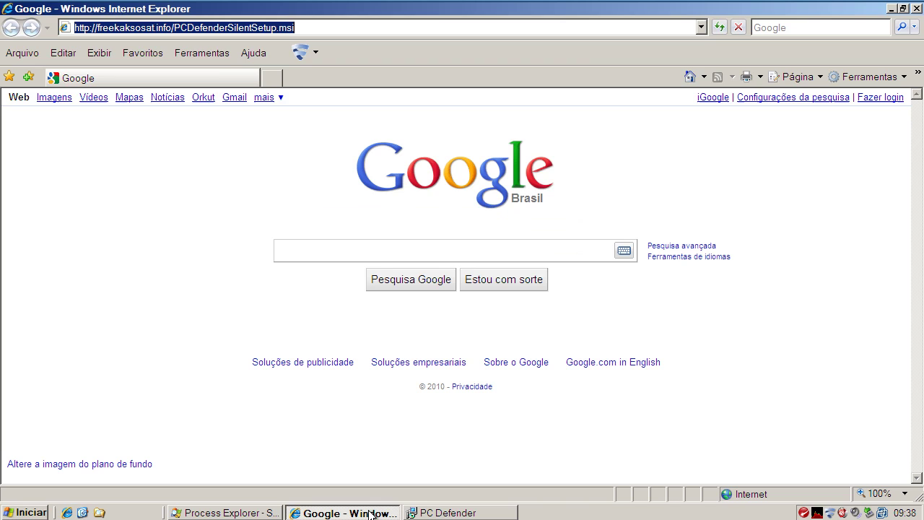
{"action": "left_click", "coordinate": [426, 506]}
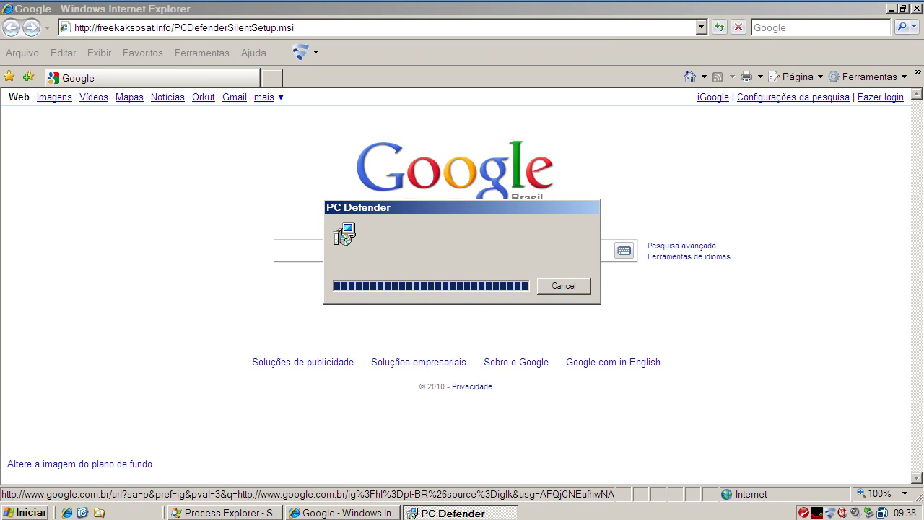
{"action": "left_click", "coordinate": [917, 12]}
{"action": "left_click", "coordinate": [916, 9]}
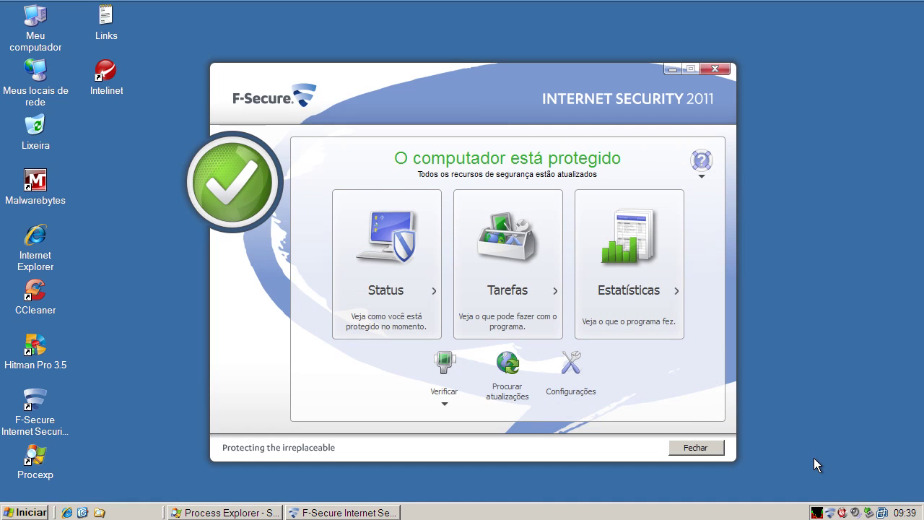
Run a full computer scan in F-Secure Internet Security 2011, and close the scan wizard and the main window
{"action": "left_click", "coordinate": [445, 401]}
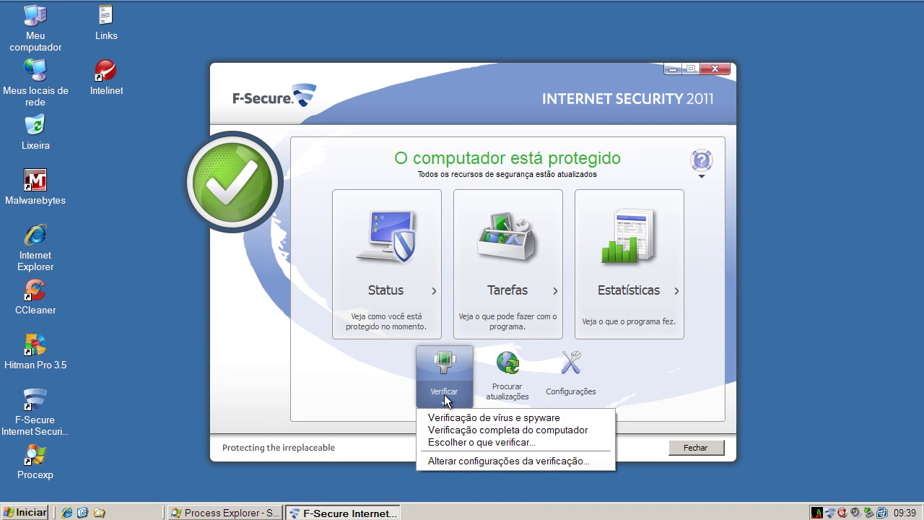
{"action": "left_click", "coordinate": [457, 430]}
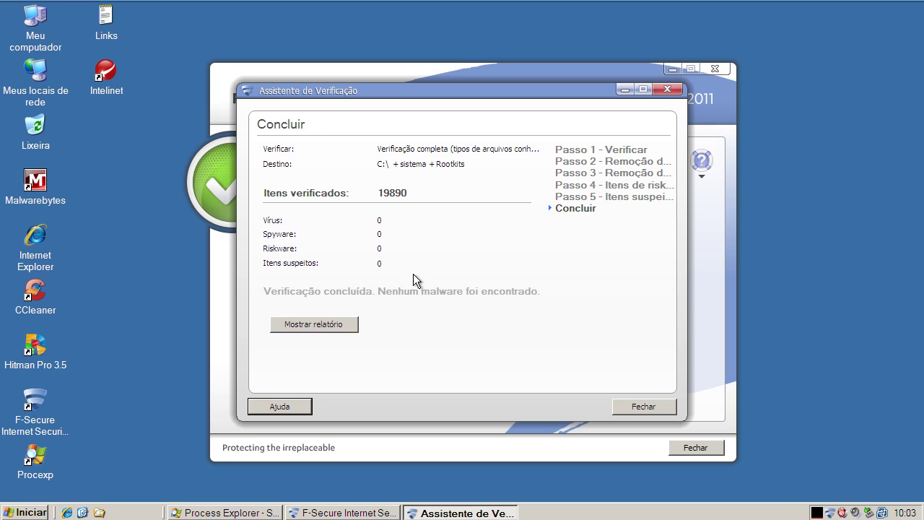
{"action": "left_click", "coordinate": [644, 410]}
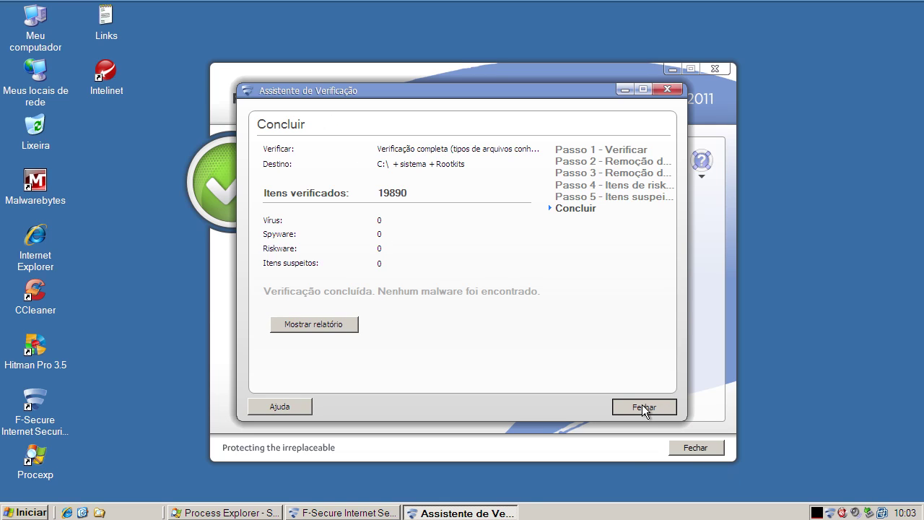
{"action": "left_click", "coordinate": [698, 447]}
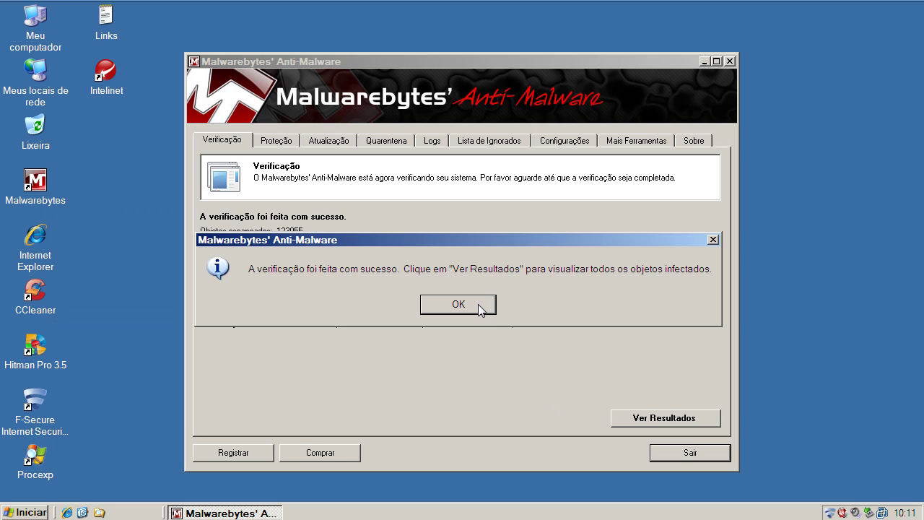
Open the Malwarebytes scan results and examine the detected items through the end of the list, widening the vendor column
{"action": "left_click", "coordinate": [479, 304]}
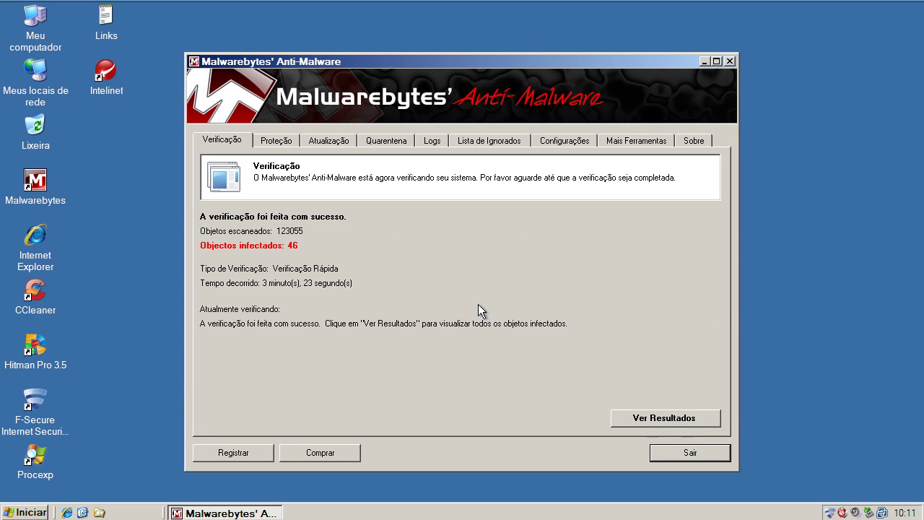
{"action": "left_click", "coordinate": [657, 423]}
{"action": "left_click_drag", "start_coordinate": [301, 213], "coordinate": [384, 212]}
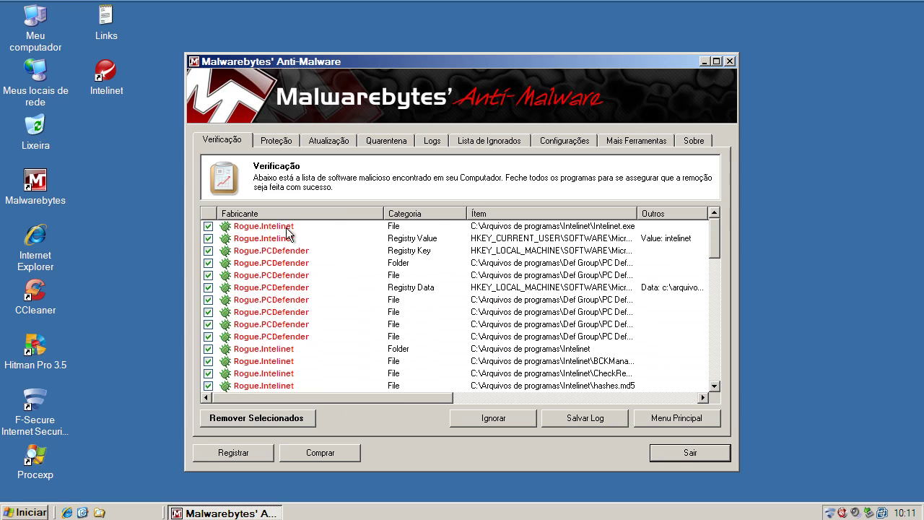
{"action": "left_click", "coordinate": [276, 228]}
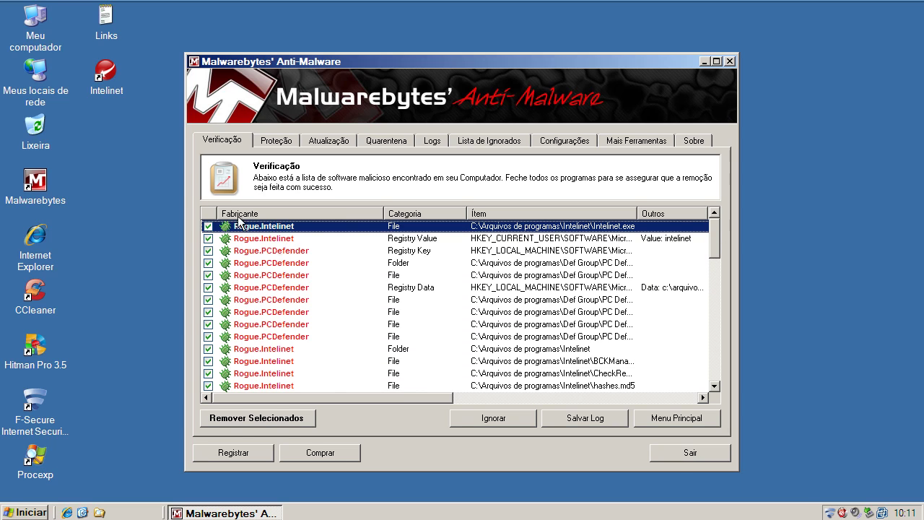
{"action": "left_click", "coordinate": [115, 94]}
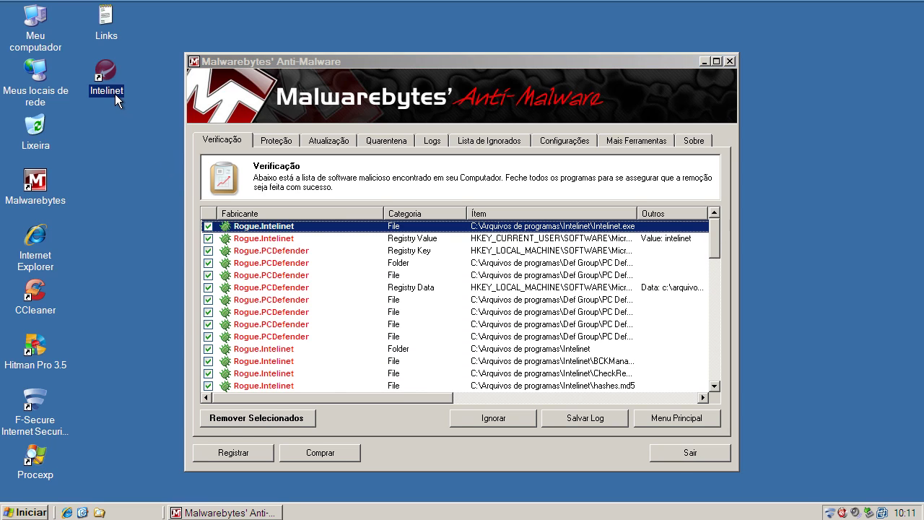
{"action": "left_click", "coordinate": [258, 265]}
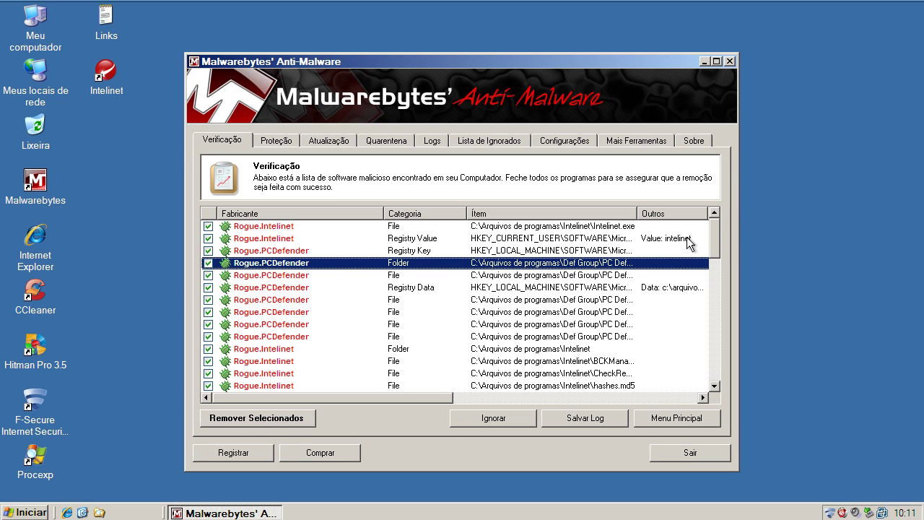
{"action": "left_click_drag", "start_coordinate": [715, 243], "coordinate": [718, 368]}
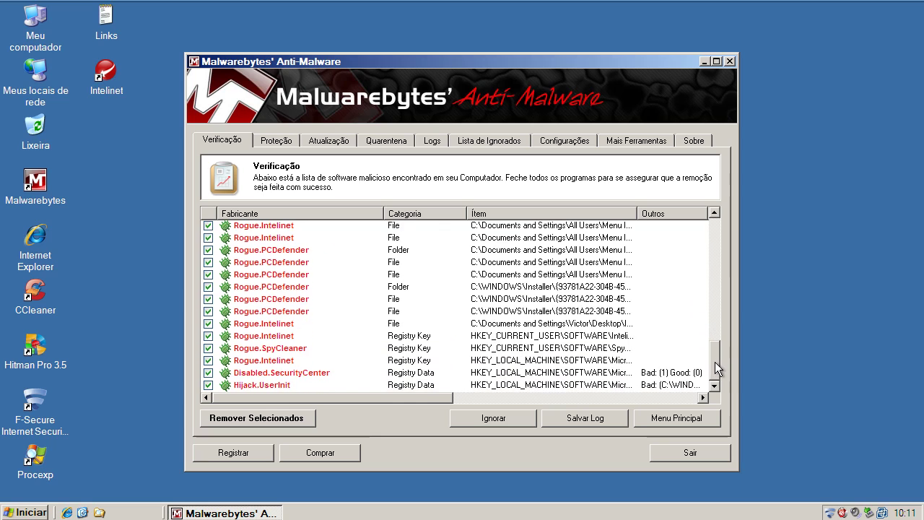
{"action": "left_click", "coordinate": [279, 349]}
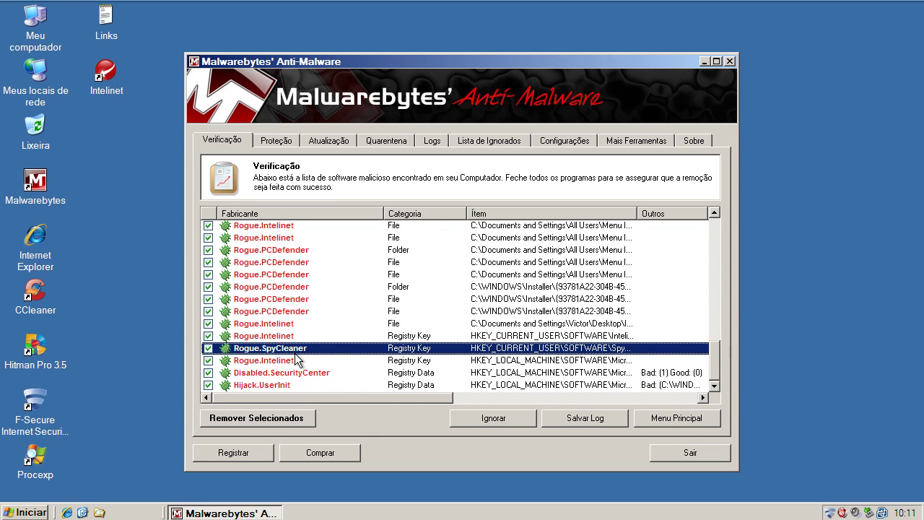
{"action": "left_click", "coordinate": [294, 375]}
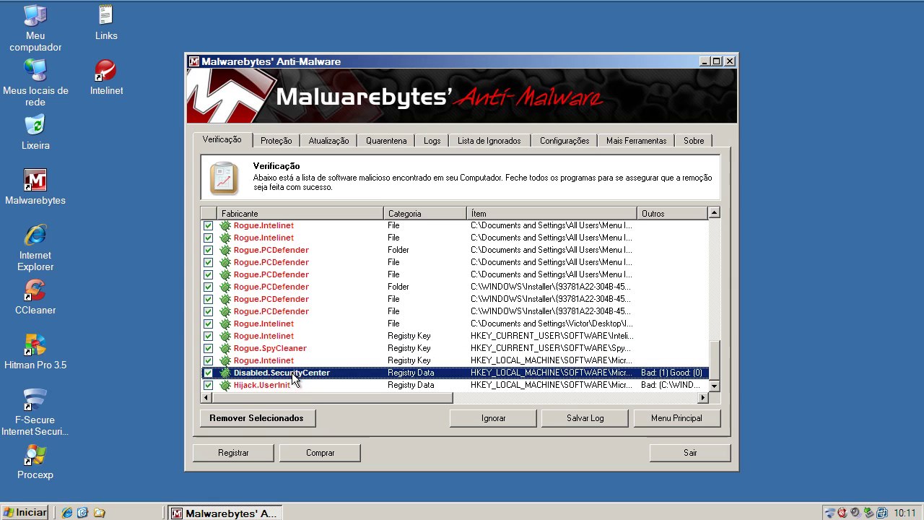
{"action": "left_click", "coordinate": [284, 385]}
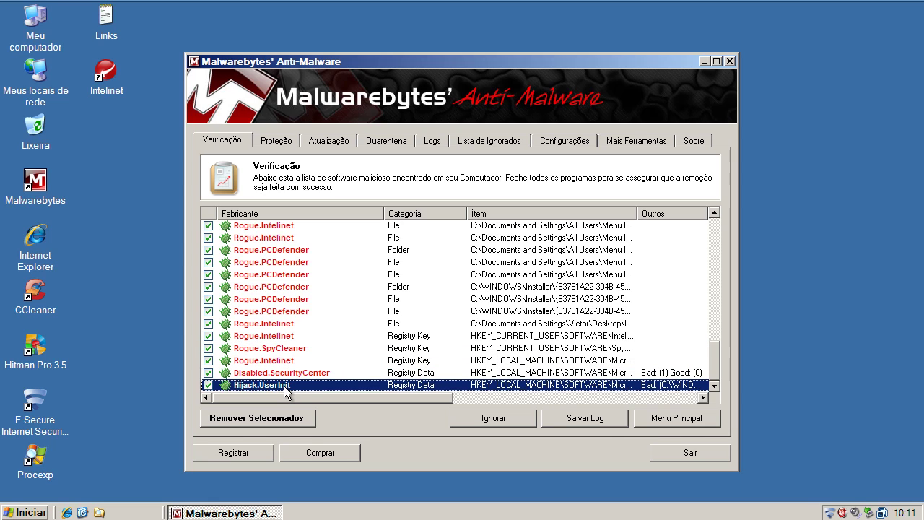
Remove all selected Malwarebytes detections and close the removal log
{"action": "left_click", "coordinate": [267, 419]}
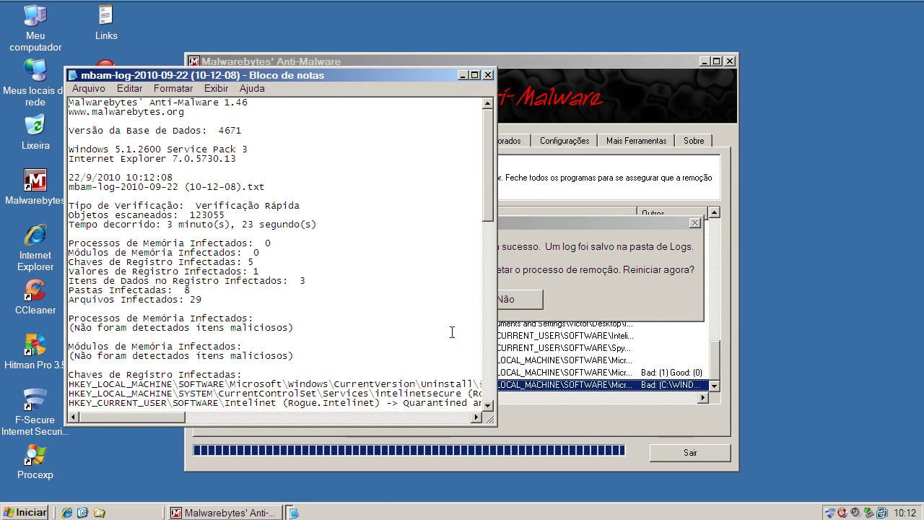
{"action": "left_click", "coordinate": [491, 74]}
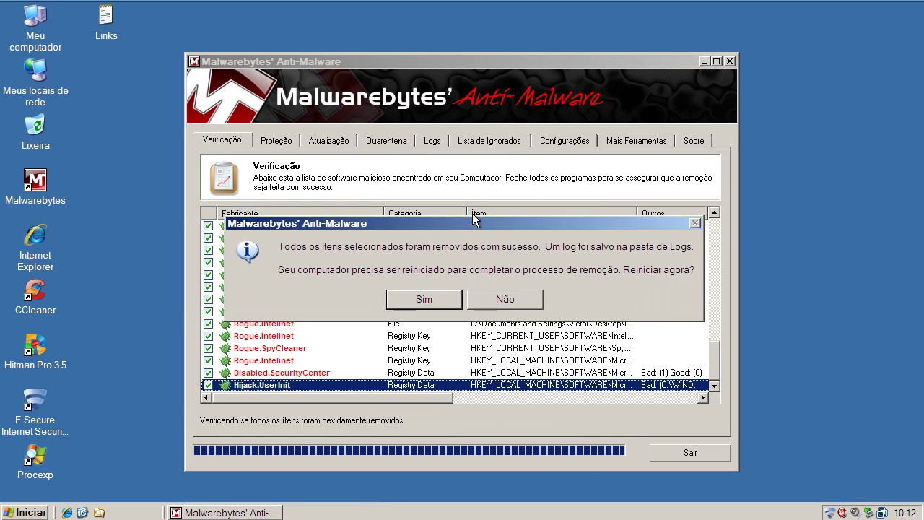
Restart the computer to complete the Malwarebytes removal, and close the Hitman Pro scan results
{"action": "left_click", "coordinate": [434, 300]}
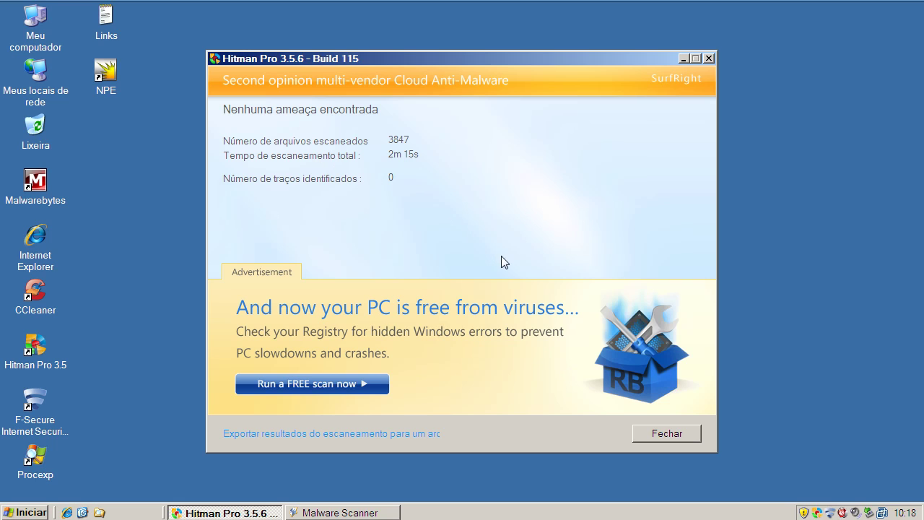
{"action": "left_click", "coordinate": [691, 433]}
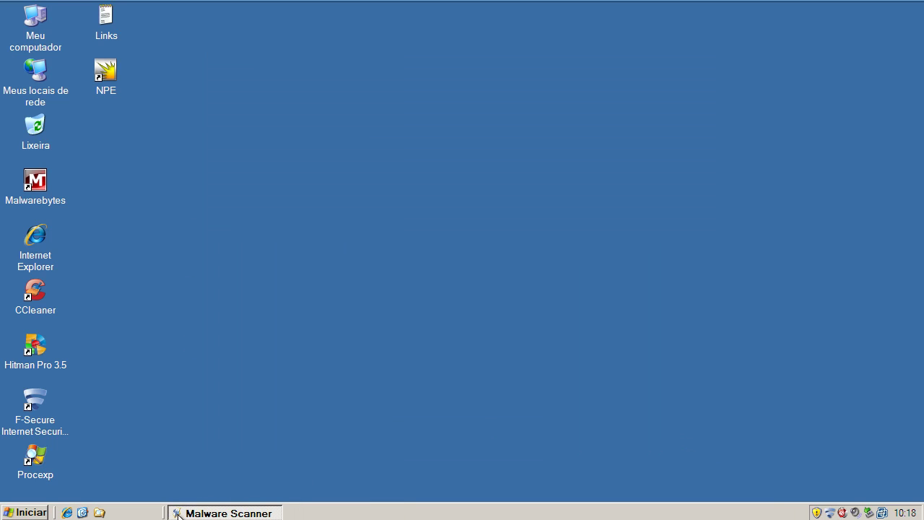
Clean the pcdefender registry trace in the Emsisoft Online Armor Malware Scanner with the free five-object cleaning option
{"action": "left_click", "coordinate": [200, 513]}
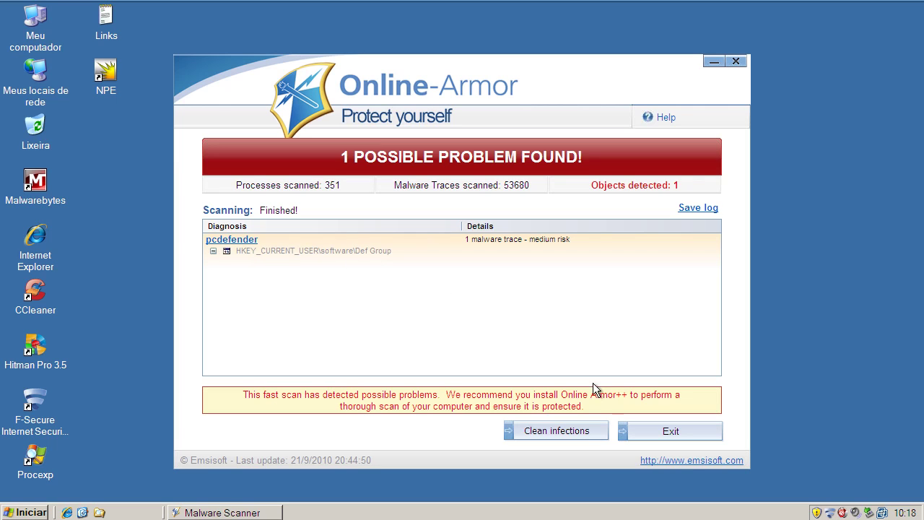
{"action": "left_click", "coordinate": [585, 433]}
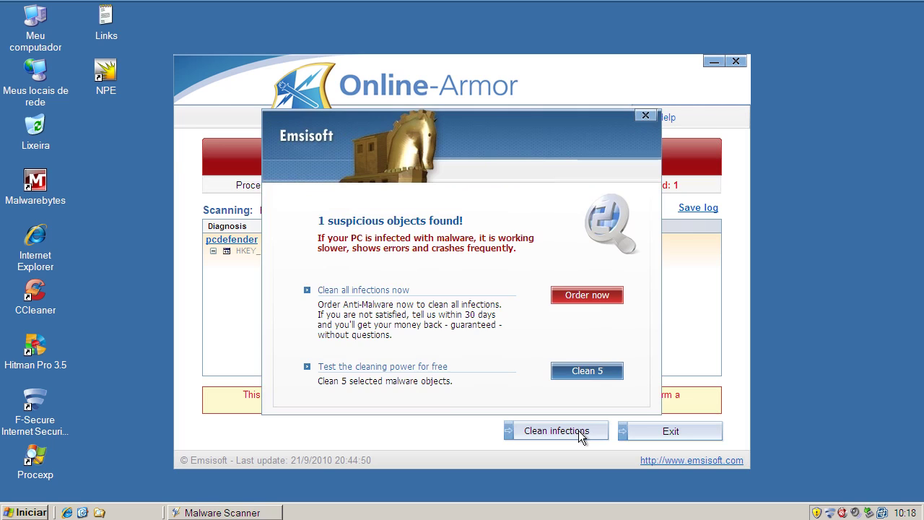
{"action": "left_click", "coordinate": [577, 372]}
{"action": "left_click", "coordinate": [416, 301]}
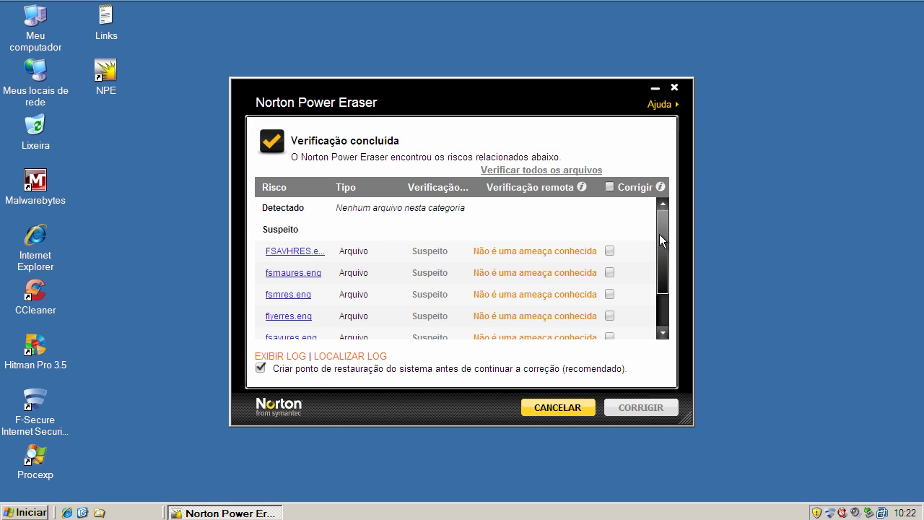
Examine the suspicious files listed in the Norton Power Eraser results, and close the program without fixing any of them
{"action": "left_click_drag", "start_coordinate": [660, 229], "coordinate": [660, 198]}
{"action": "left_click", "coordinate": [675, 87]}
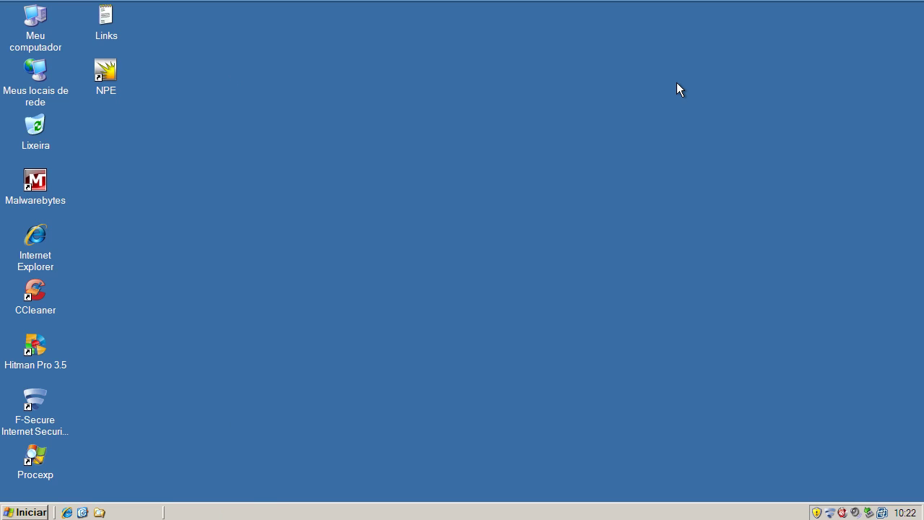
Open the F-Secure Internet Security 2011 main window
{"action": "double_click", "coordinate": [831, 512]}
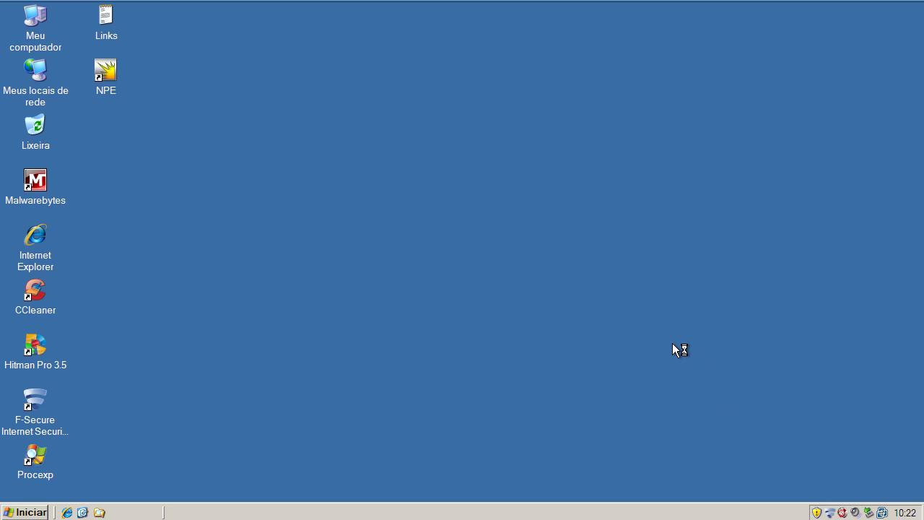